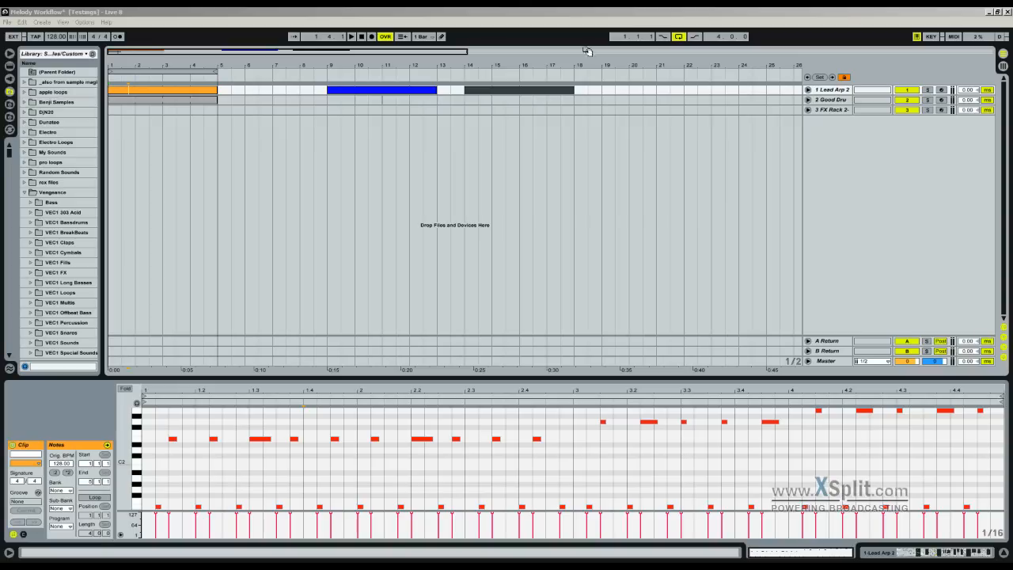
# Move the blue and dark gray Lead Arp 2 clips together so the blue clip starts at bar 16
pyautogui.click(384, 90)
pyautogui.keyDown('shift'); pyautogui.click(537, 96); pyautogui.keyUp('shift')
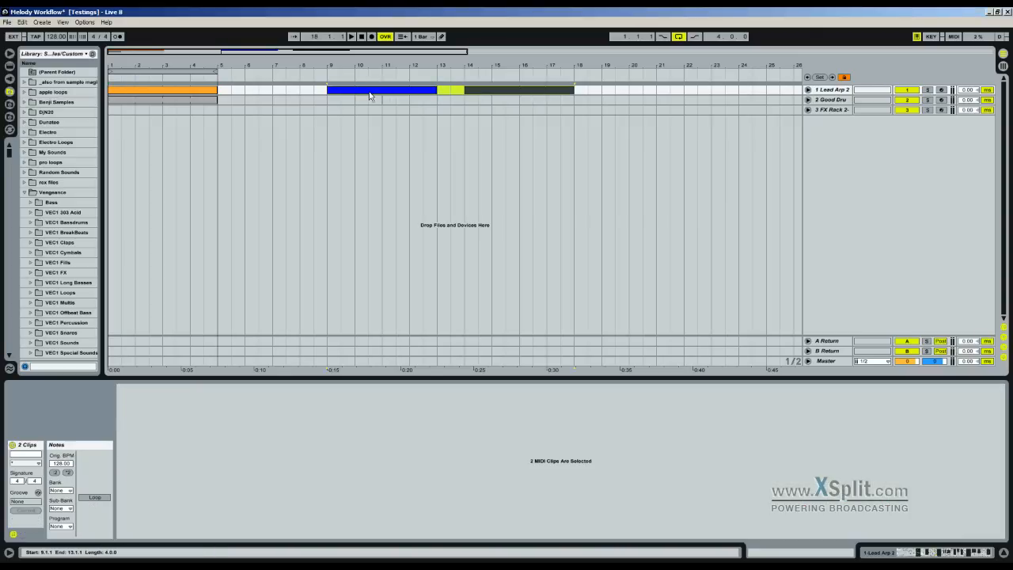
pyautogui.moveTo(370, 96); pyautogui.dragTo(558, 93)
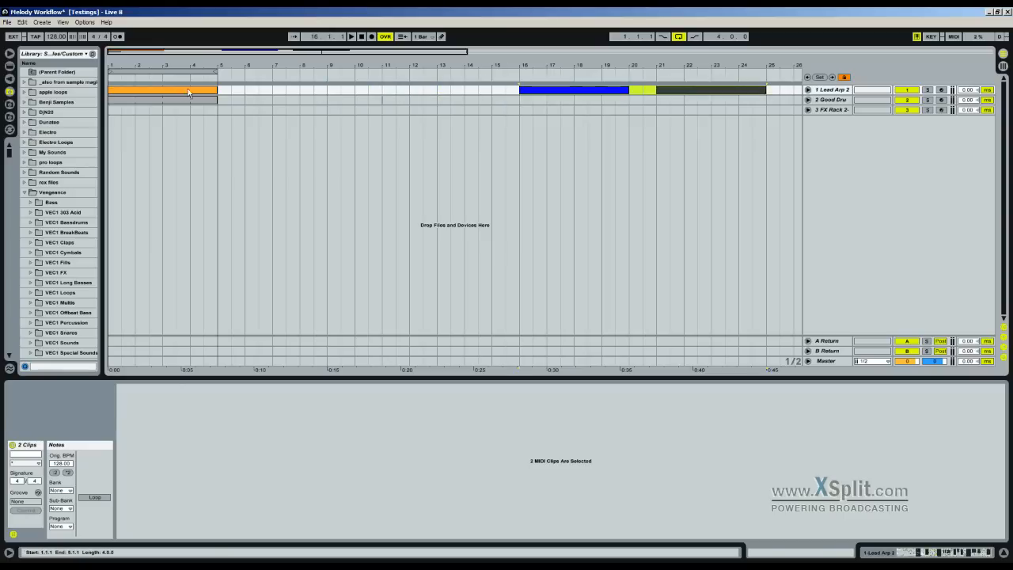
# Play the first Lead Arp 2 and Good Drums clips in Session View, and stop playback
pyautogui.click(169, 91)
pyautogui.press('Tab')
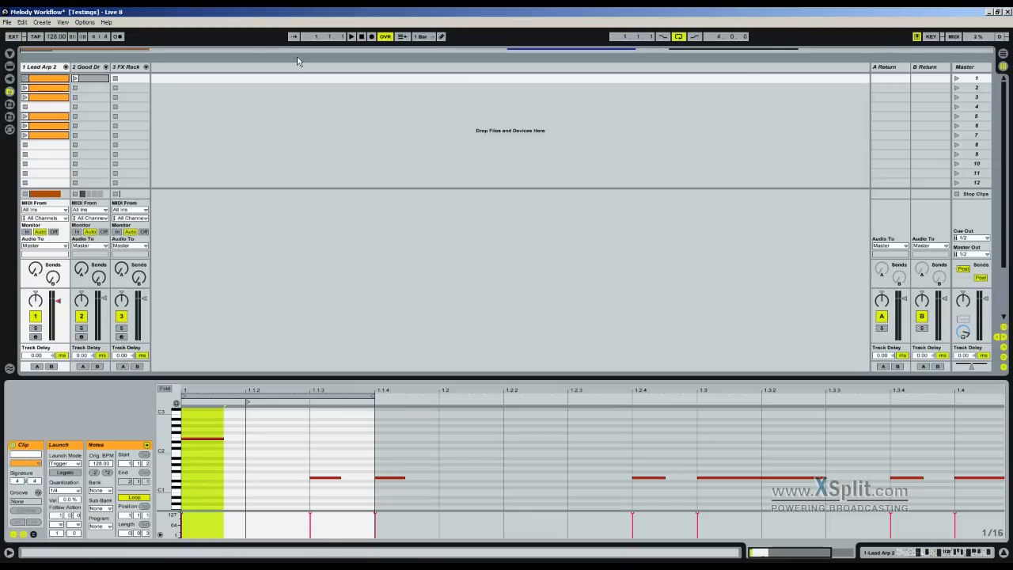
pyautogui.click(25, 79)
pyautogui.click(75, 79)
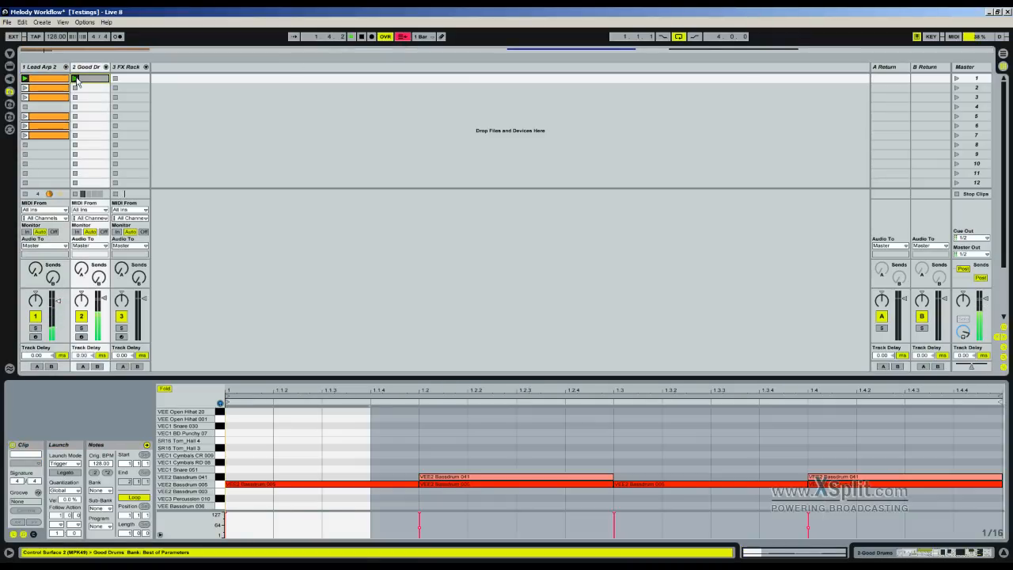
pyautogui.click(1002, 54)
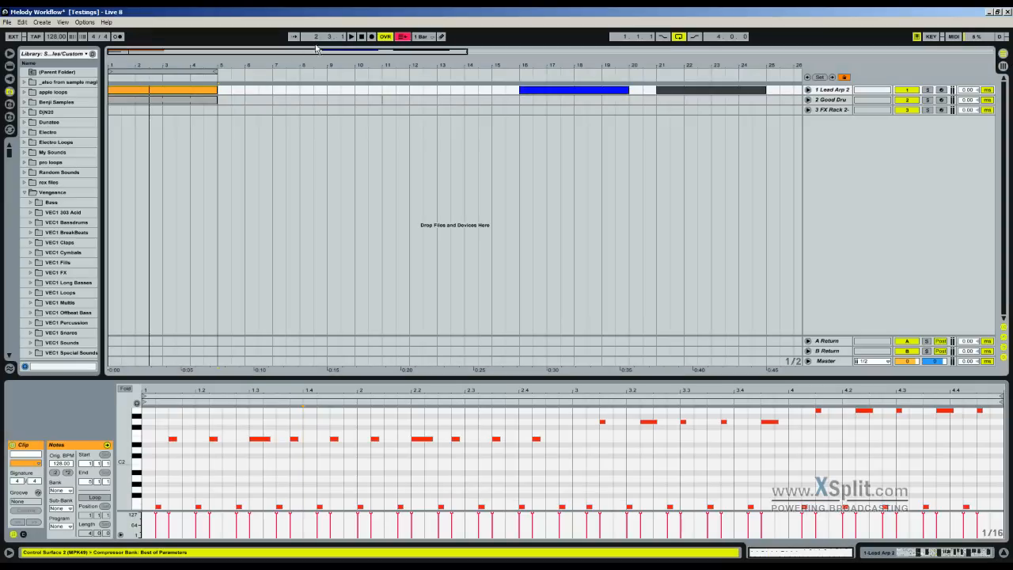
pyautogui.click(1002, 66)
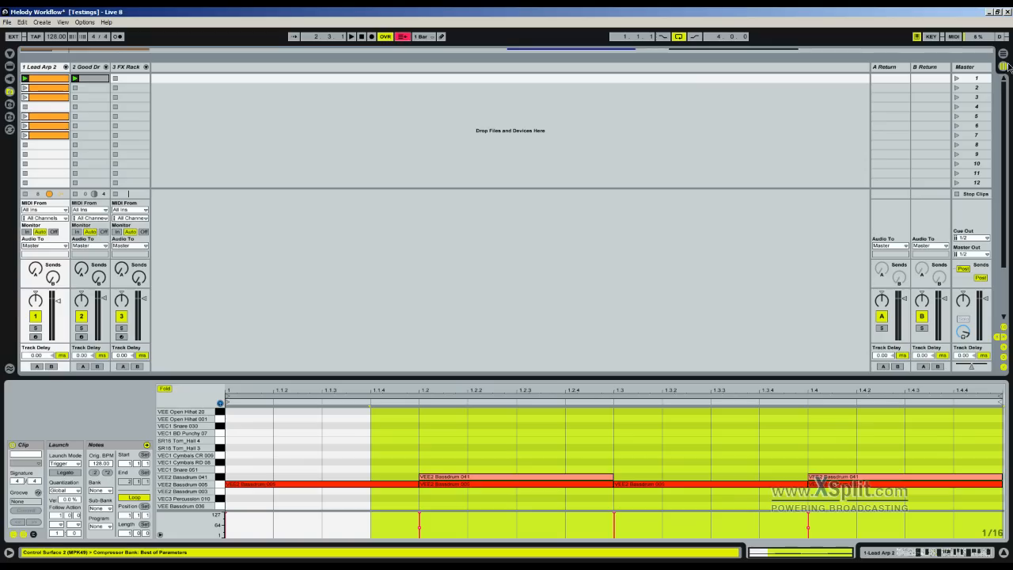
pyautogui.click(363, 38)
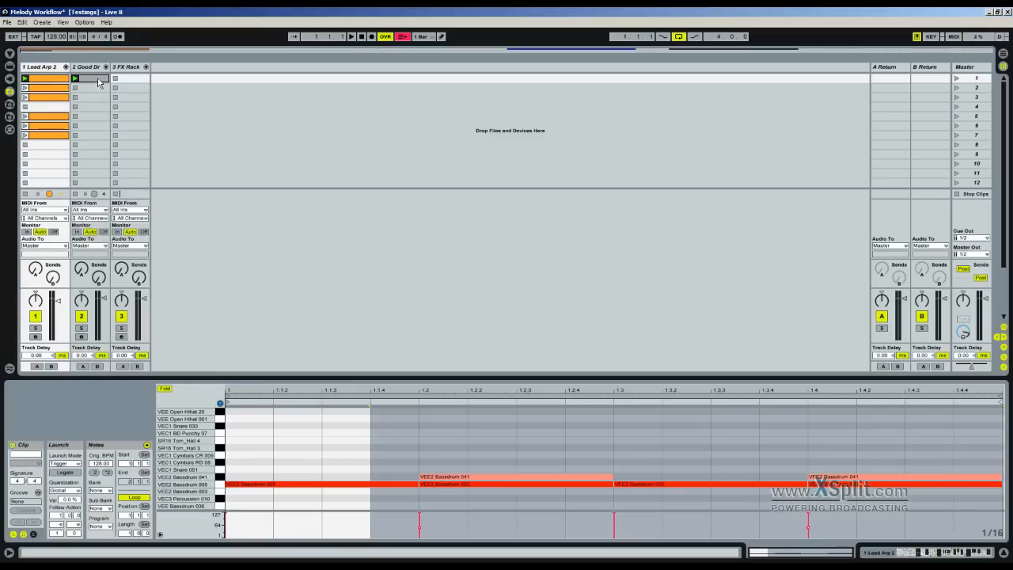
# Return to Arrangement View and play the orange Lead Arp 2 clip with arrangement playback restored
pyautogui.click(1003, 53)
pyautogui.moveTo(220, 111); pyautogui.dragTo(478, 111)
pyautogui.moveTo(230, 102); pyautogui.dragTo(464, 89)
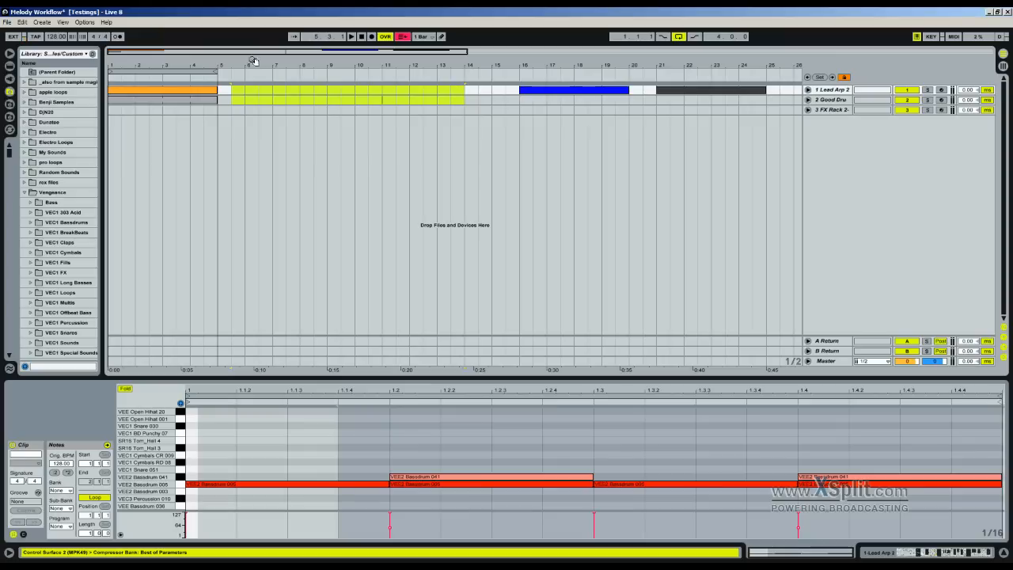
pyautogui.click(168, 90)
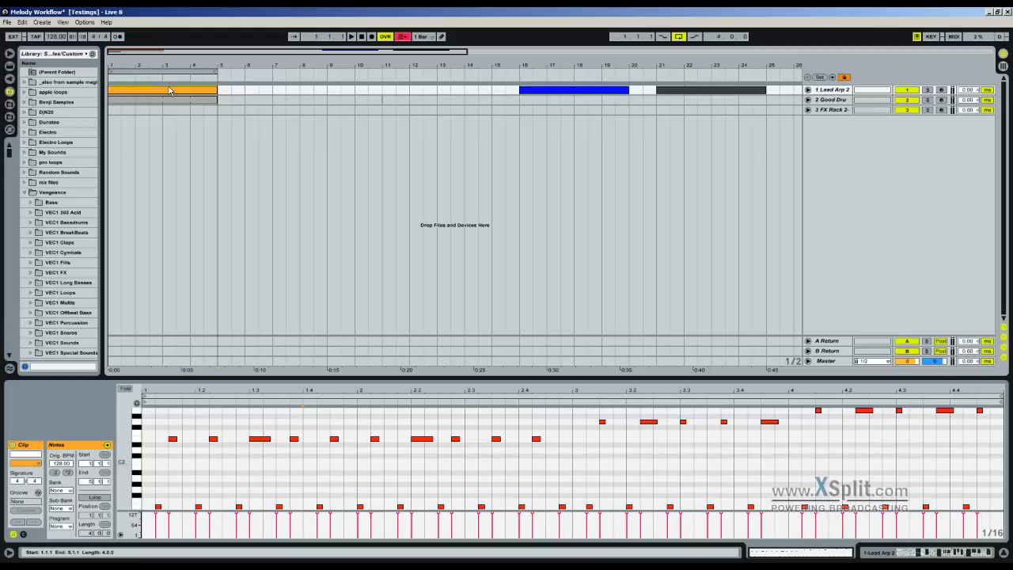
pyautogui.press('space')
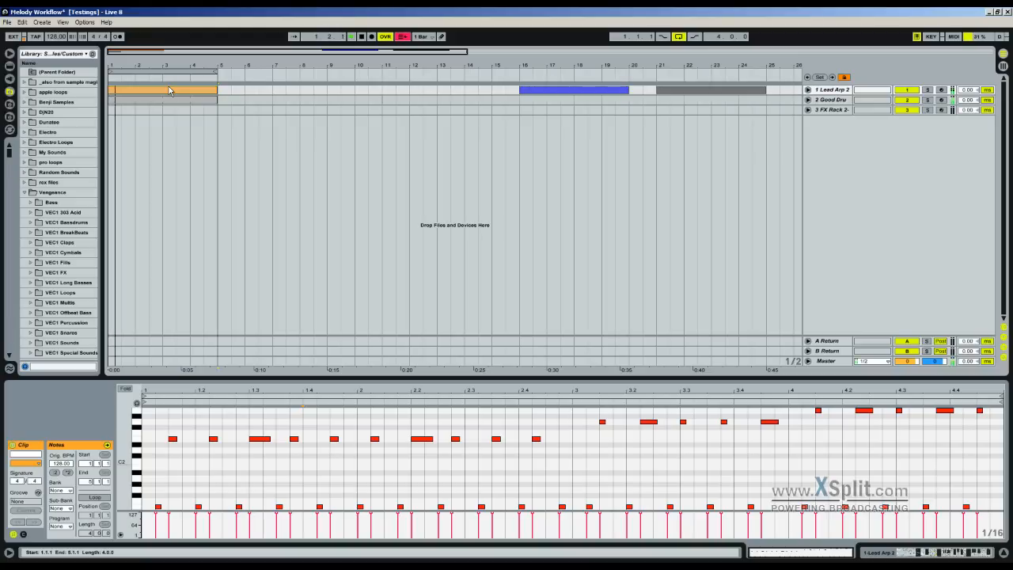
pyautogui.click(404, 37)
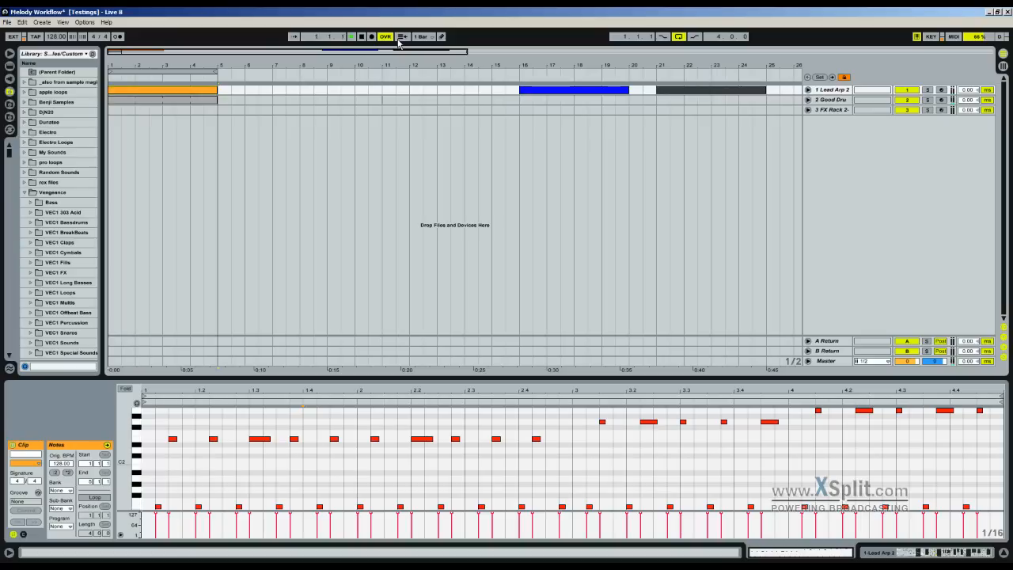
pyautogui.click(310, 436)
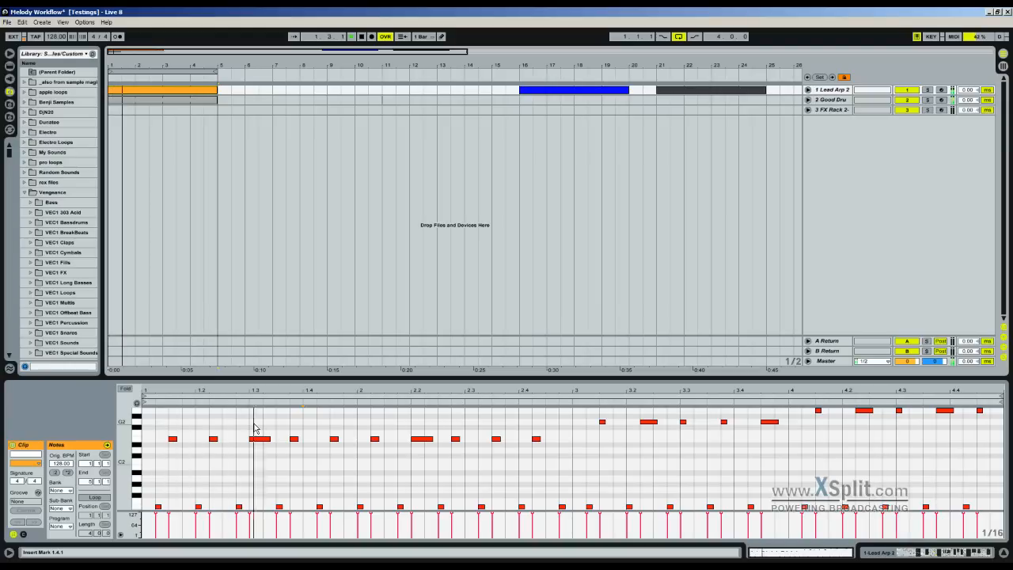
pyautogui.press('space')
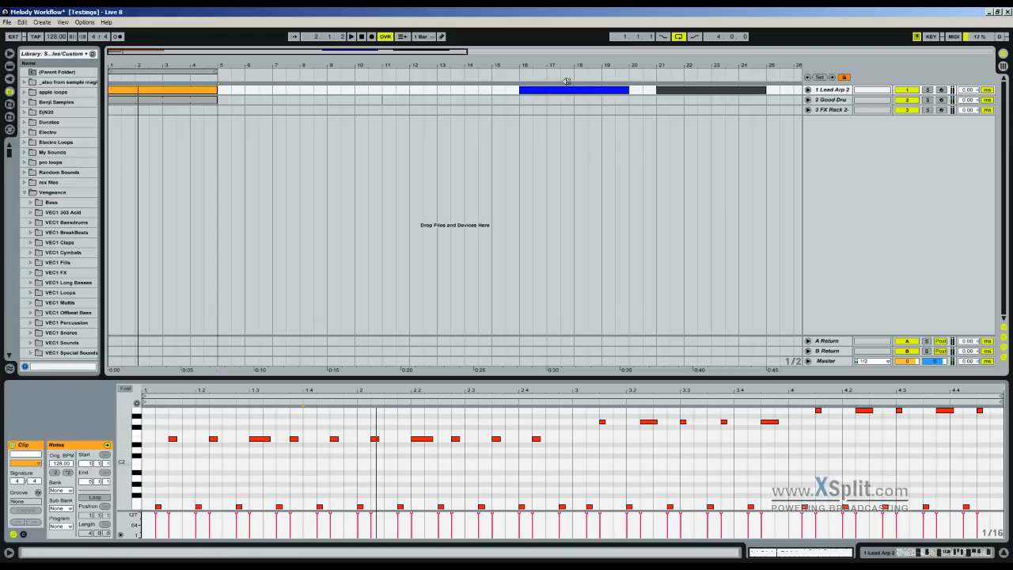
# Move the blue Lead Arp 2 clip one bar earlier so it starts at bar 15
pyautogui.click(527, 95)
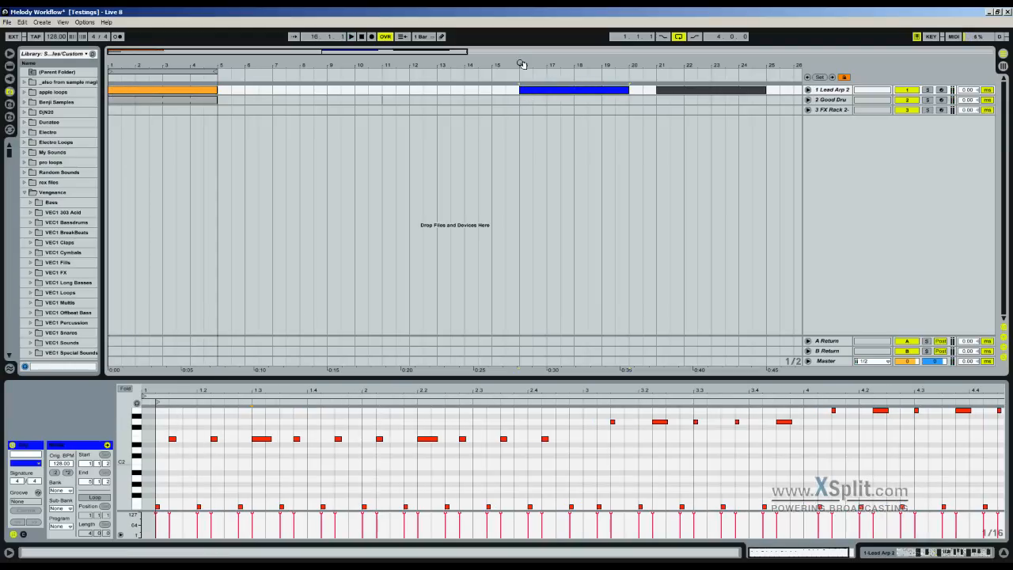
pyautogui.moveTo(528, 59); pyautogui.dragTo(528, 32)
pyautogui.click(365, 93)
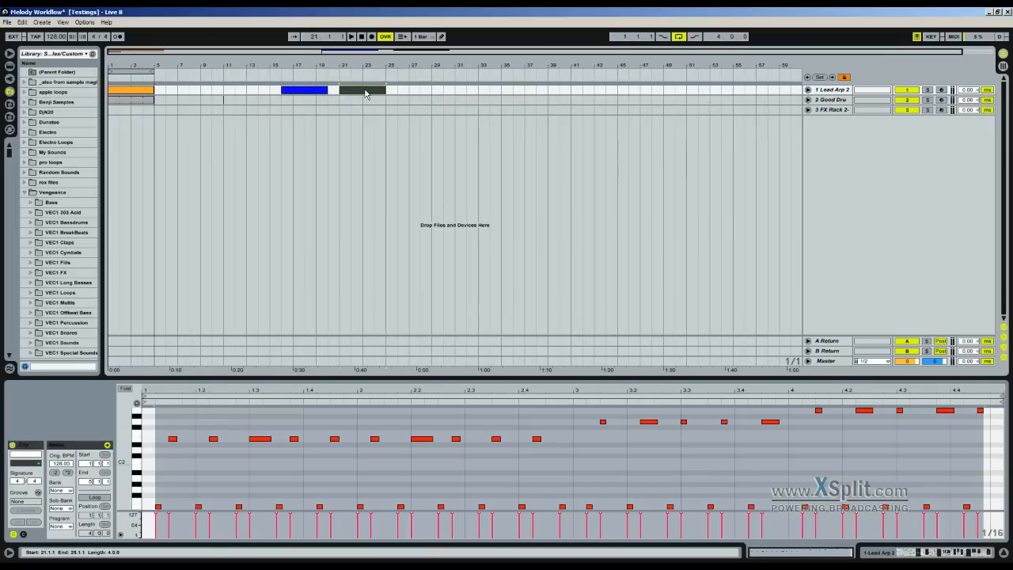
pyautogui.moveTo(299, 91)
pyautogui.mouseDown()
pyautogui.moveTo(293, 72)
pyautogui.moveTo(295, 82)
pyautogui.mouseUp()
pyautogui.moveTo(350, 66); pyautogui.dragTo(438, 67)
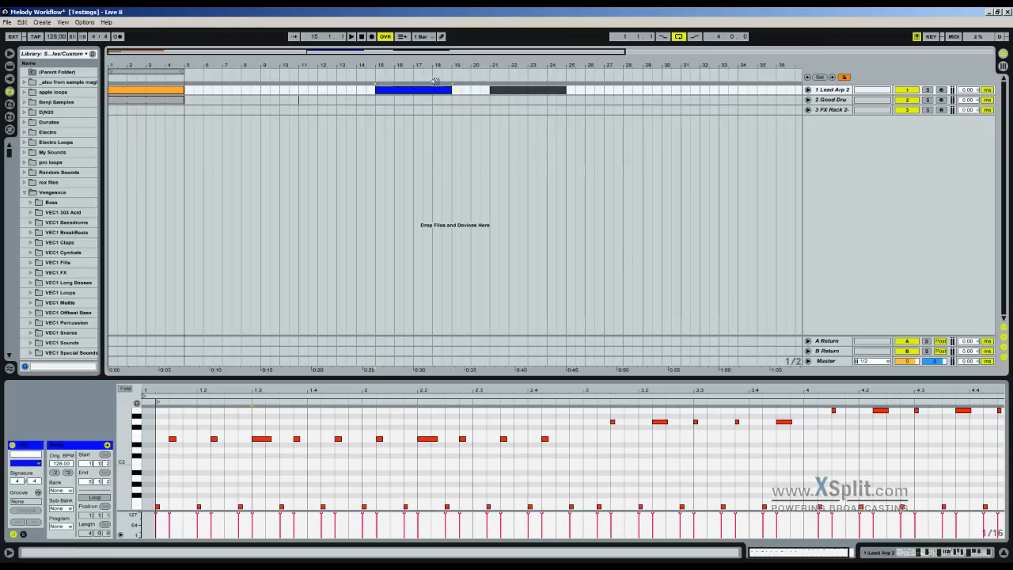
# Audition the blue and dark gray Lead Arp 2 clips
pyautogui.press('space')
pyautogui.click(502, 91)
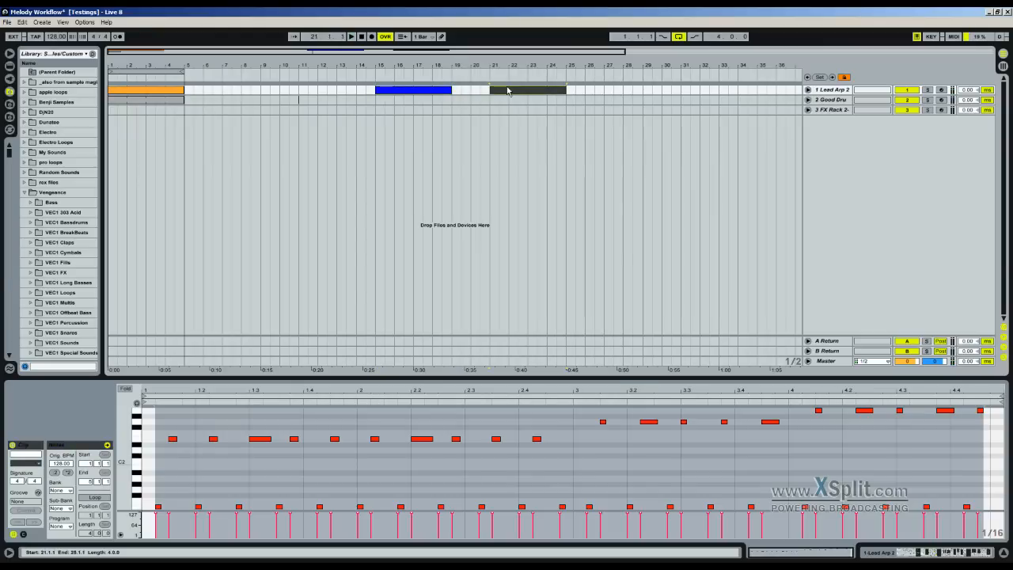
pyautogui.press('space')
# Copy the four-bar drum clip beneath the blue clip at bar 15 and play both
pyautogui.click(432, 90)
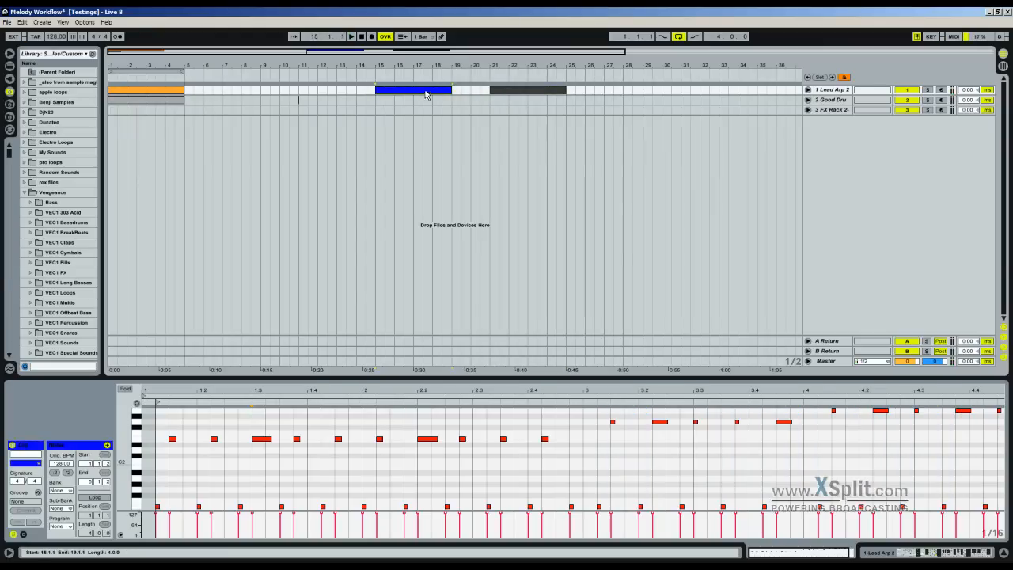
pyautogui.moveTo(167, 103); pyautogui.dragTo(388, 102)
pyautogui.press('space')
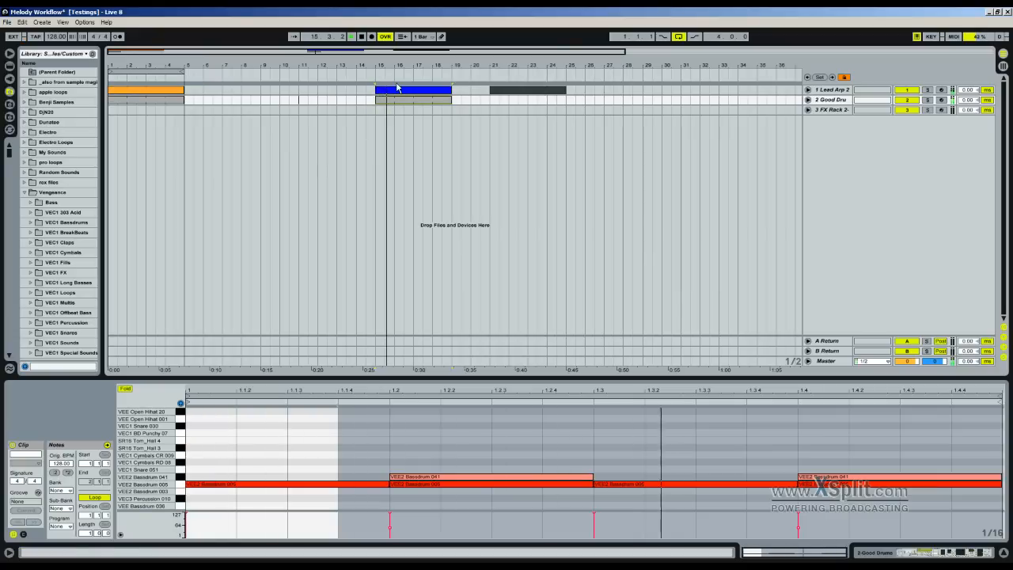
# Shorten all the notes in the blue clip slightly and play the result
pyautogui.click(399, 90)
pyautogui.press('space')
pyautogui.click(324, 423)
pyautogui.scroll(-1, 355, 413)
pyautogui.hotkey('ctrl', 'a')
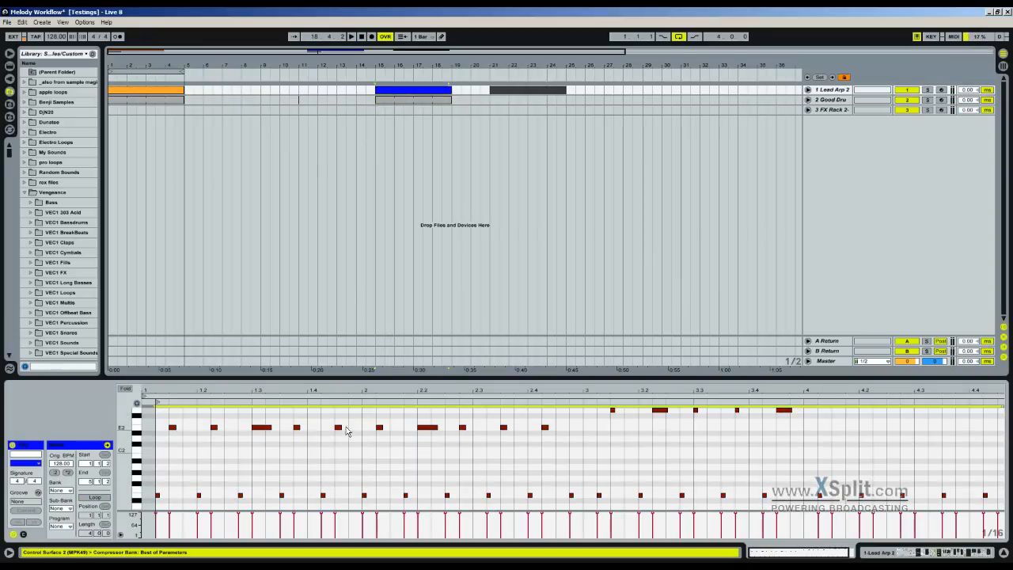
pyautogui.moveTo(339, 429); pyautogui.dragTo(337, 428)
pyautogui.press('space')
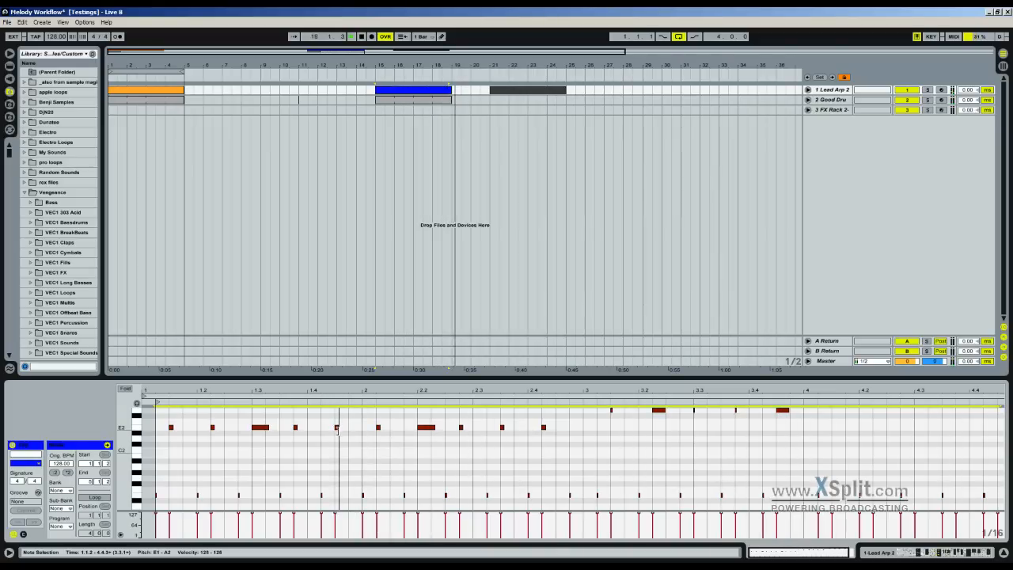
# Set the arrangement loop to the blue clip, four bars from 15.1.1, and play it
pyautogui.click(419, 91)
pyautogui.press('space')
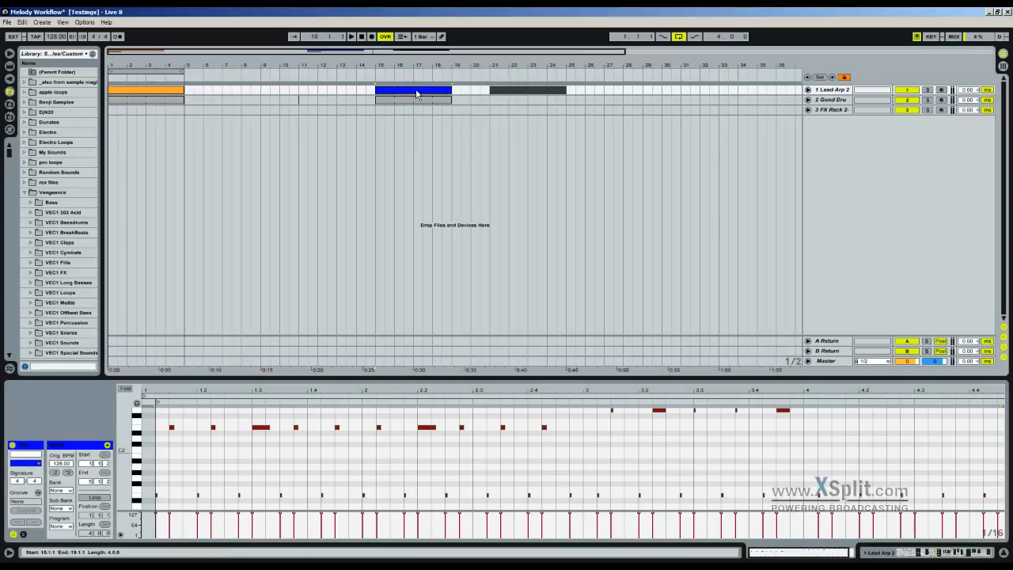
pyautogui.click(417, 93)
pyautogui.press('space')
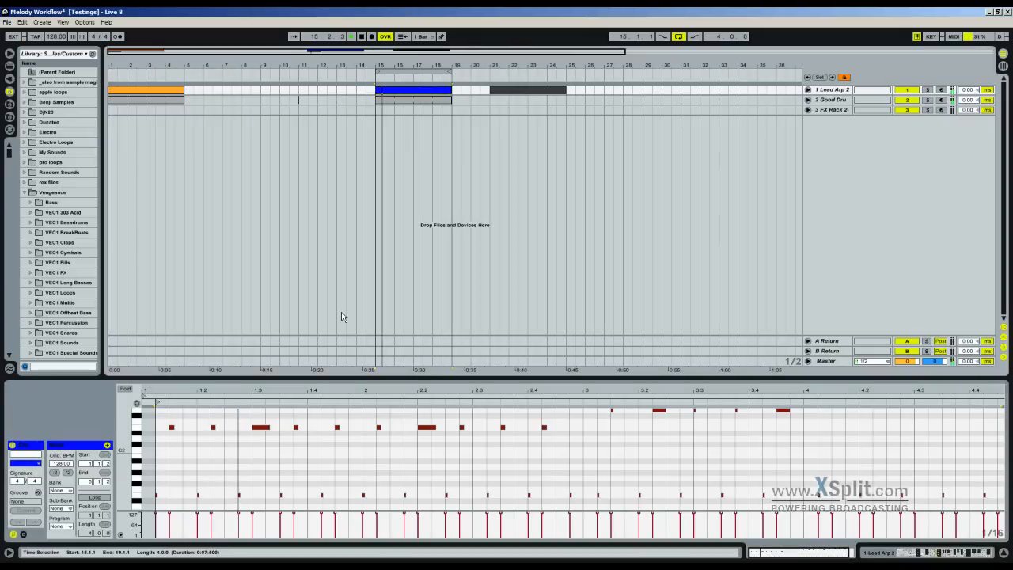
# Try to lengthen all the upper melody notes in the blue clip
pyautogui.click(230, 431)
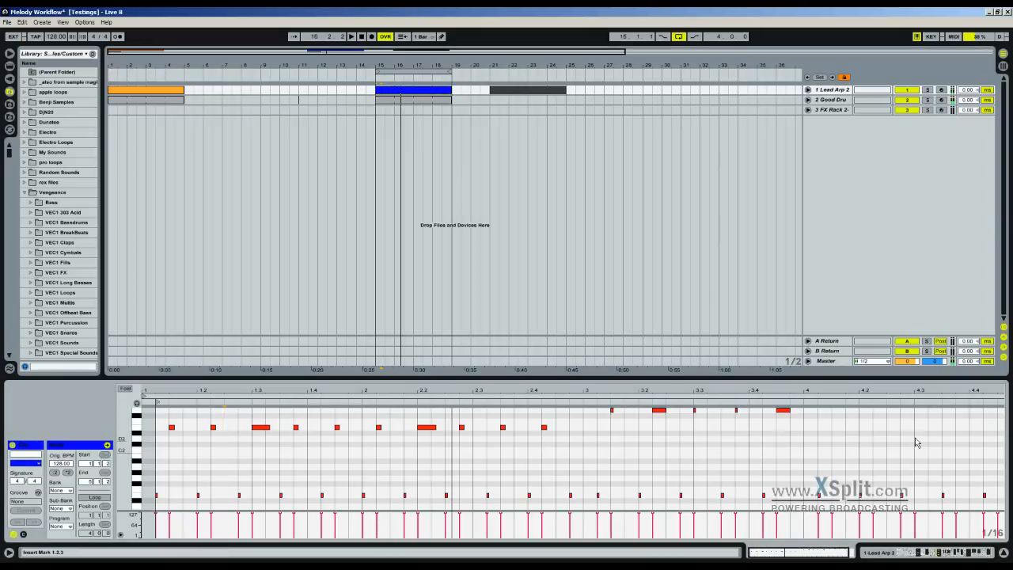
pyautogui.hotkey('ctrl', 'a')
pyautogui.press('space')
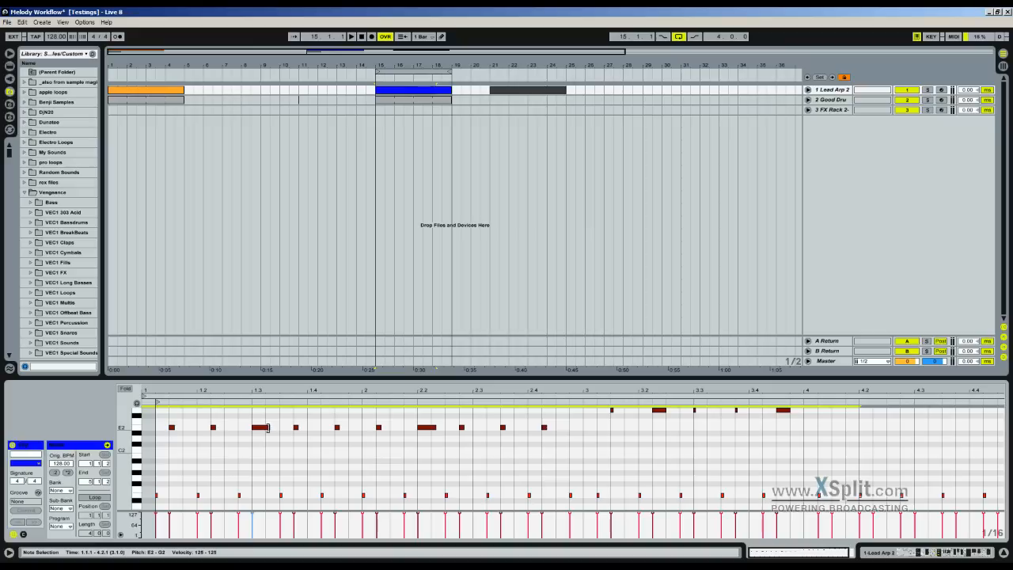
pyautogui.moveTo(268, 427)
pyautogui.mouseDown()
pyautogui.moveTo(464, 428)
pyautogui.moveTo(167, 430)
pyautogui.moveTo(273, 440)
pyautogui.moveTo(534, 433)
pyautogui.moveTo(257, 429)
pyautogui.moveTo(279, 428)
pyautogui.mouseUp()
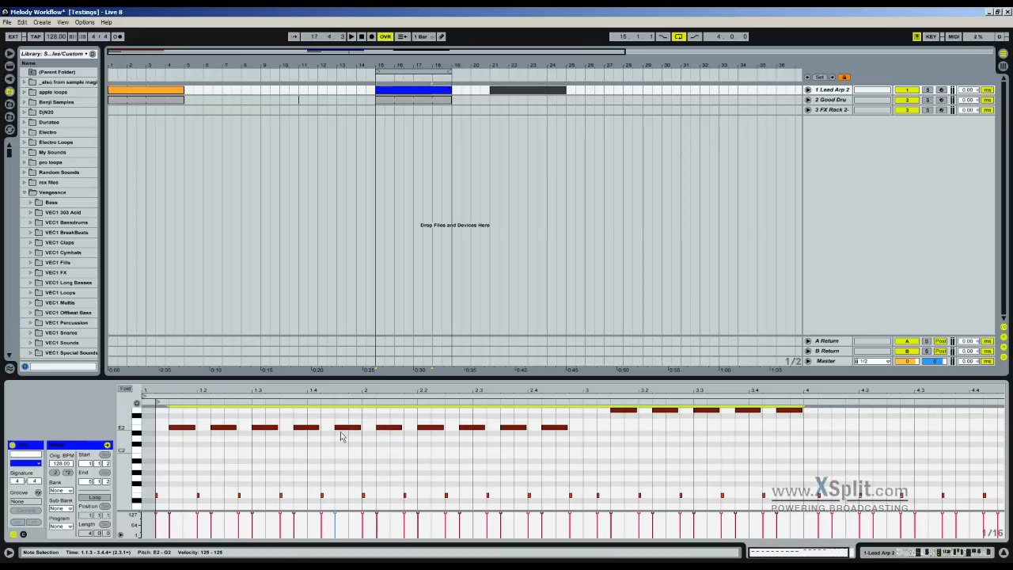
pyautogui.hotkey('ctrl', 'z')
# Shorten the upper melody notes in the blue clip to one equal, very short length and play them
pyautogui.moveTo(268, 430); pyautogui.dragTo(253, 429)
pyautogui.moveTo(71, 437); pyautogui.dragTo(197, 435)
pyautogui.press('space')
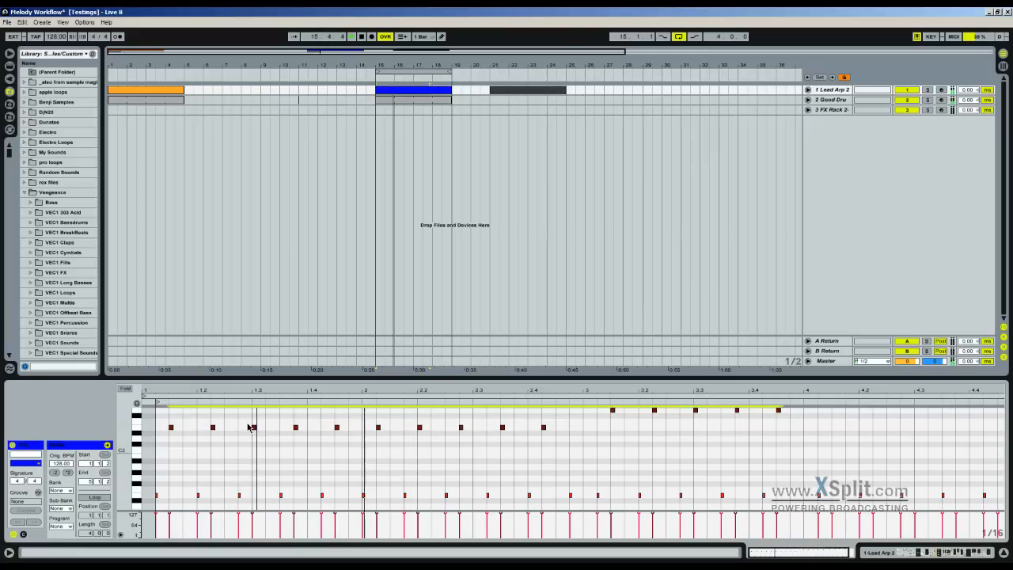
# Move the four-bar arrangement loop back to bar 1 and select the orange clip
pyautogui.click(125, 89)
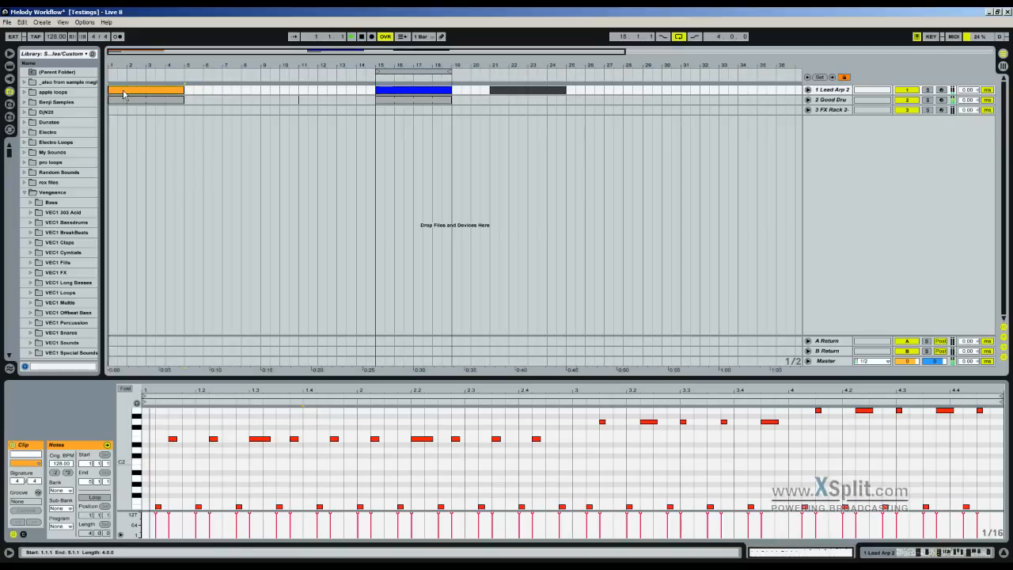
pyautogui.click(379, 90)
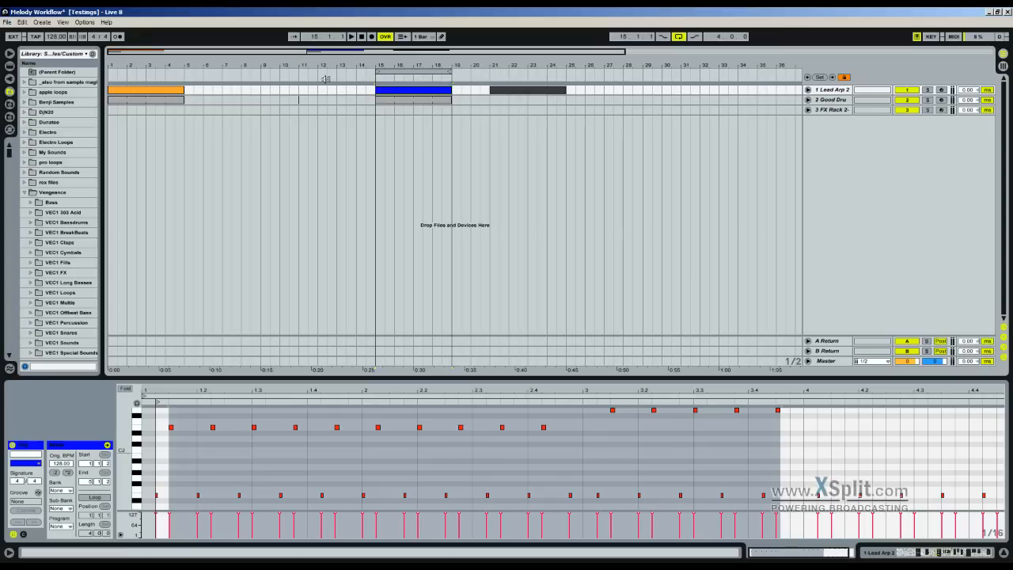
pyautogui.moveTo(393, 72); pyautogui.dragTo(98, 79)
pyautogui.click(124, 93)
pyautogui.click(124, 92)
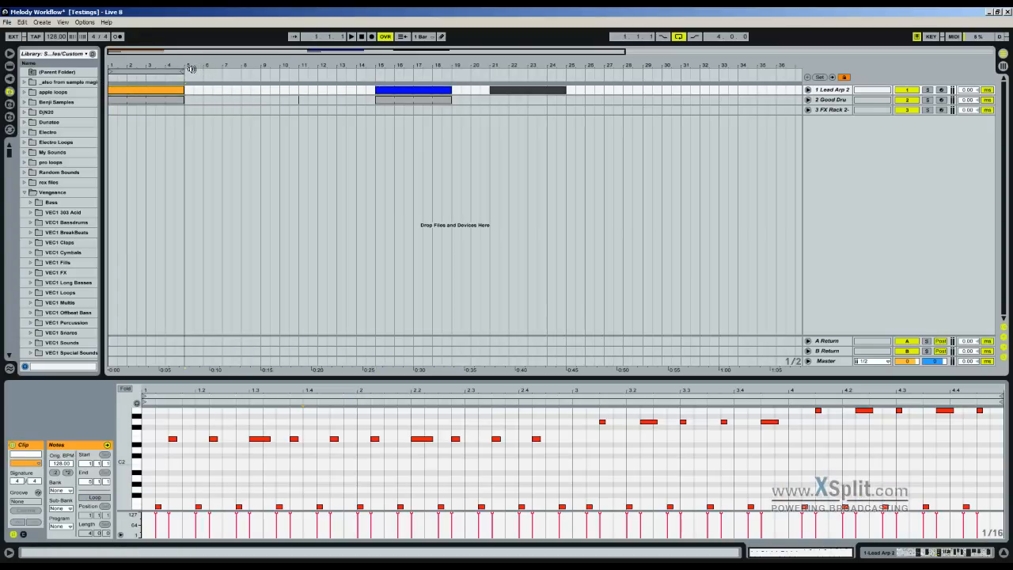
# Play the orange Lead Arp 2 clip and enlarge its note editor vertically
pyautogui.click(834, 92)
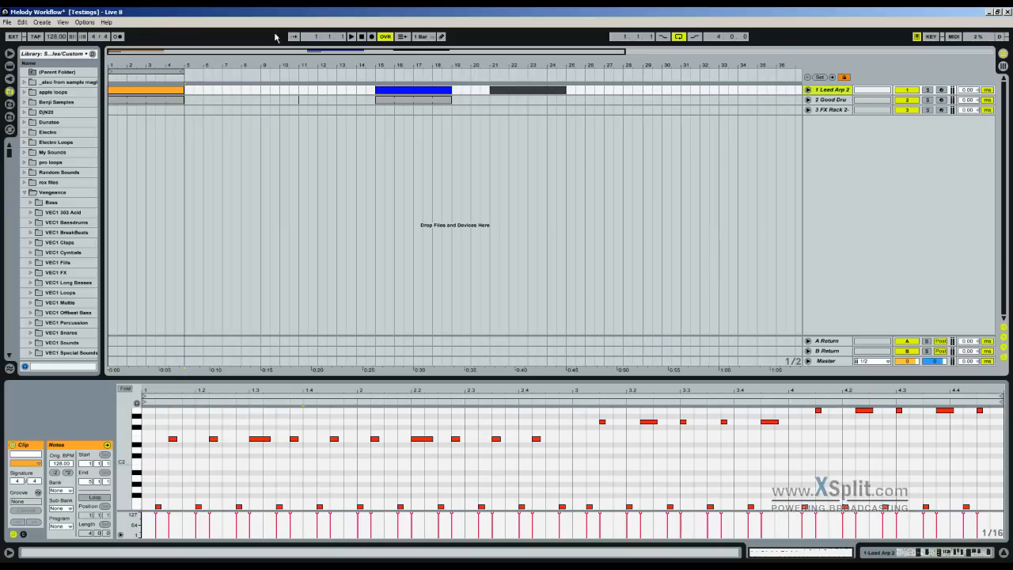
pyautogui.click(152, 93)
pyautogui.press('space')
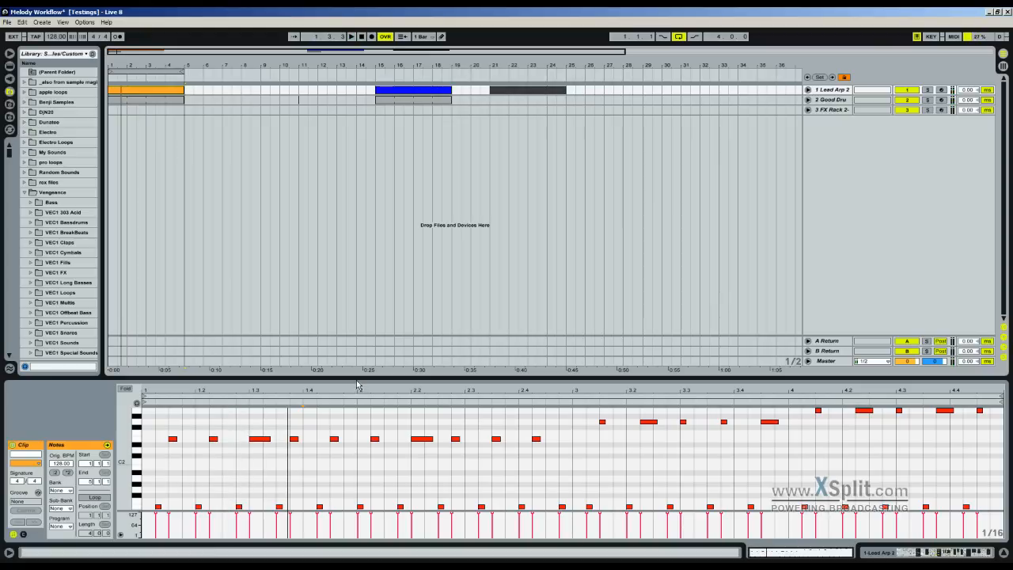
pyautogui.moveTo(358, 378); pyautogui.dragTo(360, 322)
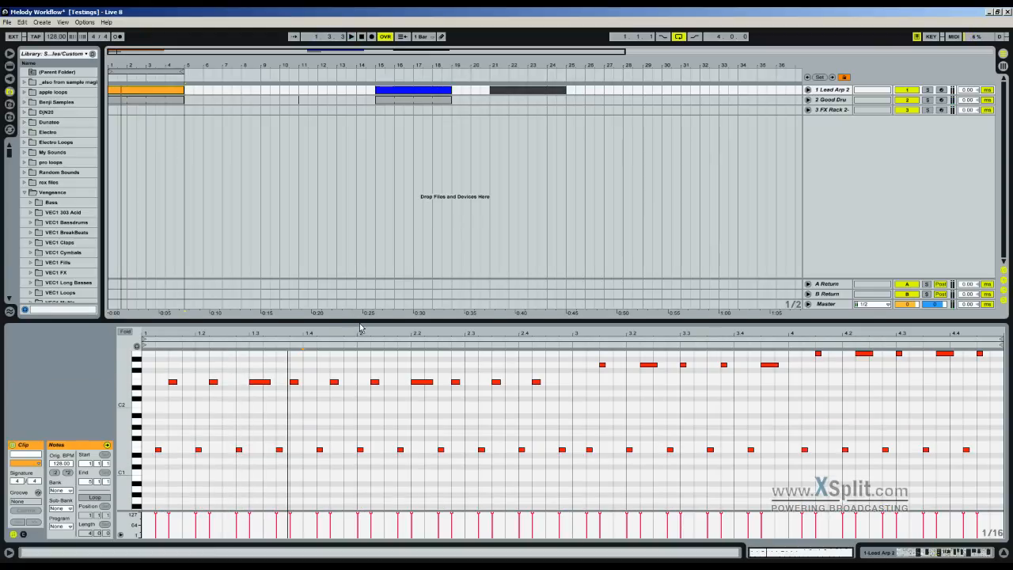
# Play the orange clip again and add a sixteenth-note A1 at 1.4.1
pyautogui.click(315, 382)
pyautogui.press('space')
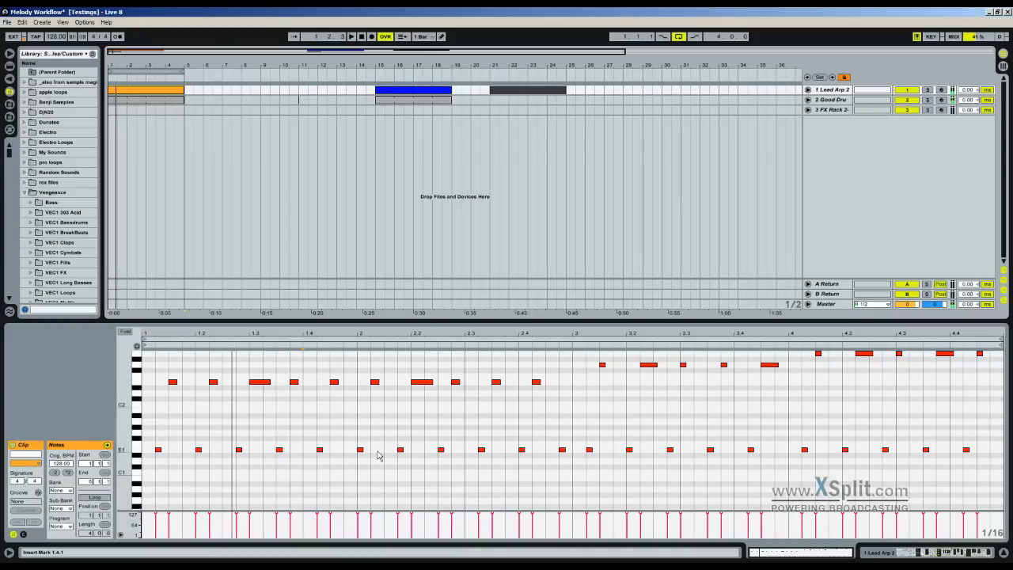
pyautogui.doubleClick(309, 421)
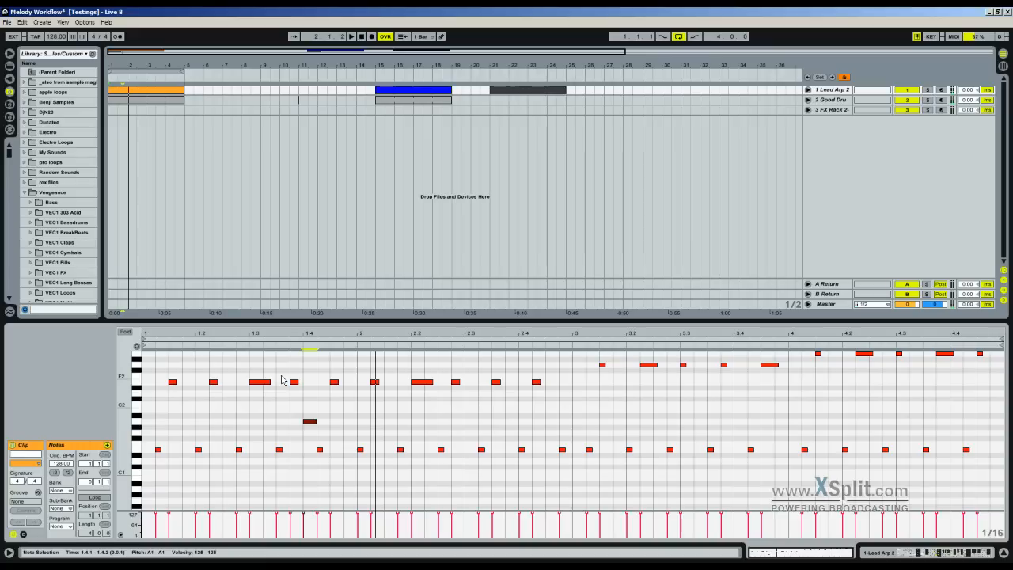
# Lengthen the A1 note at 1.4.1 to an eighth note and select the surrounding first bar
pyautogui.moveTo(317, 421); pyautogui.dragTo(329, 423)
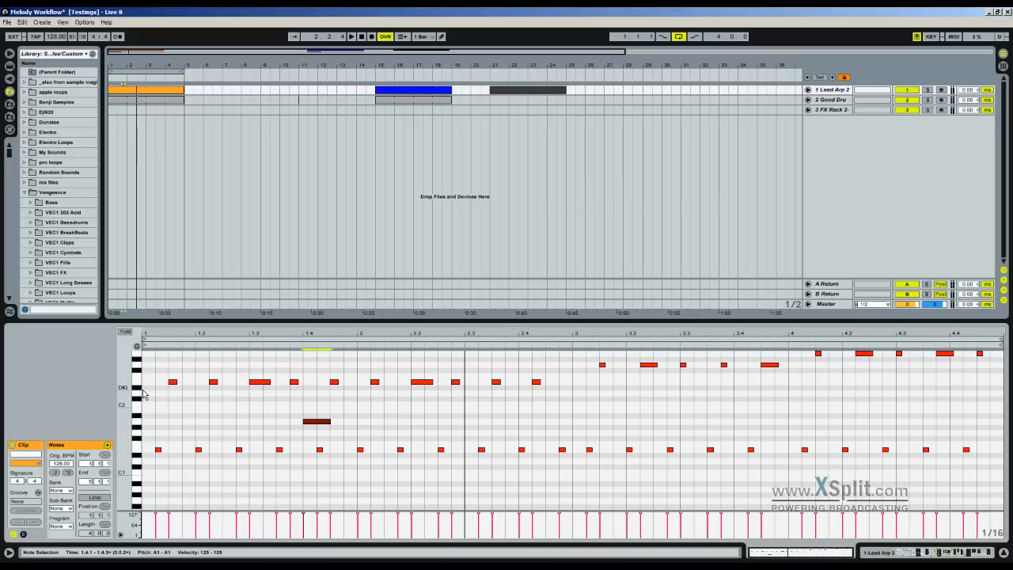
pyautogui.moveTo(143, 389); pyautogui.dragTo(357, 434)
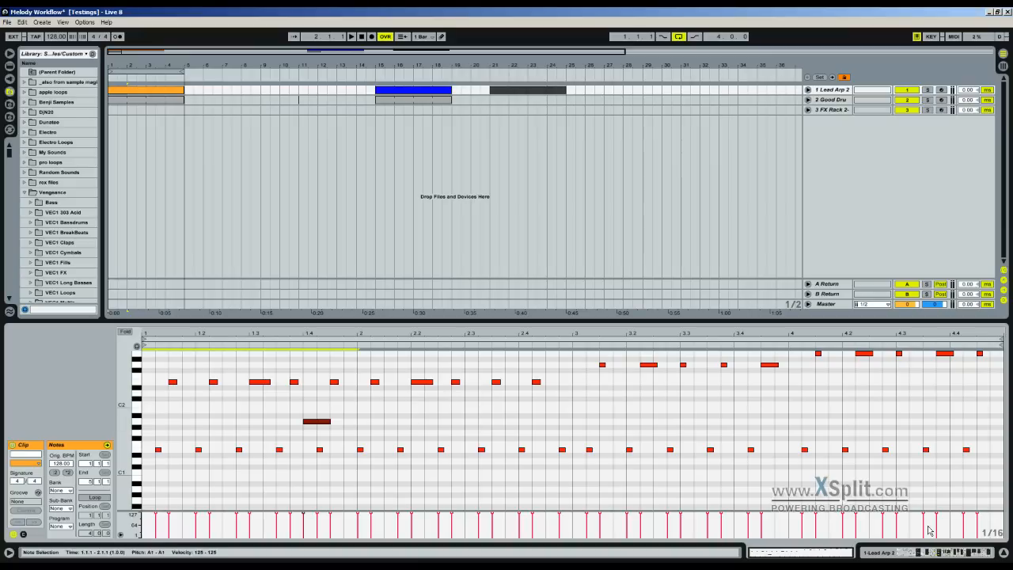
# Show the Lead Arp 2 track's device chain to examine its instruments and effects
pyautogui.click(940, 556)
pyautogui.click(941, 555)
pyautogui.moveTo(947, 554); pyautogui.dragTo(921, 553)
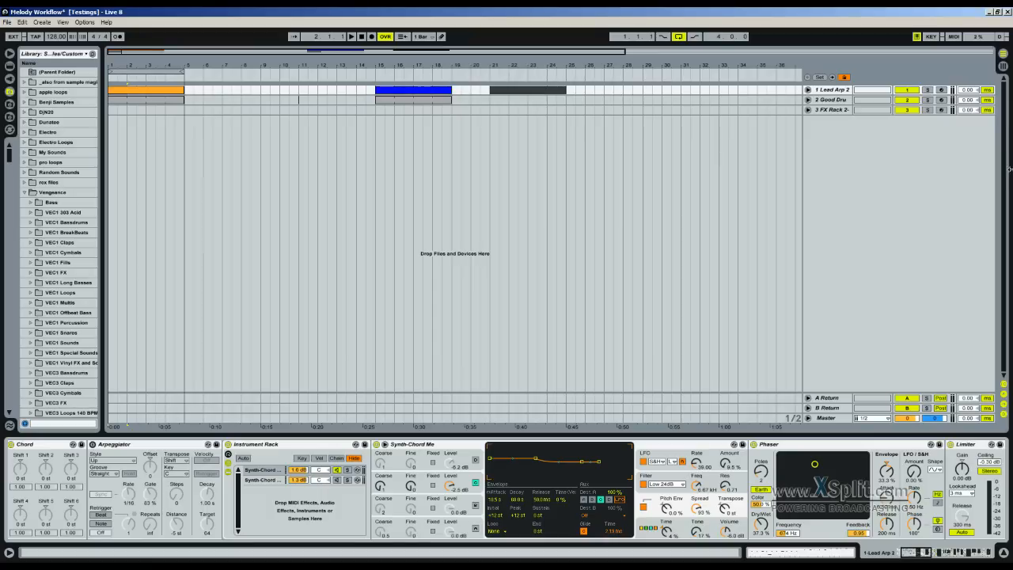
pyautogui.click(179, 95)
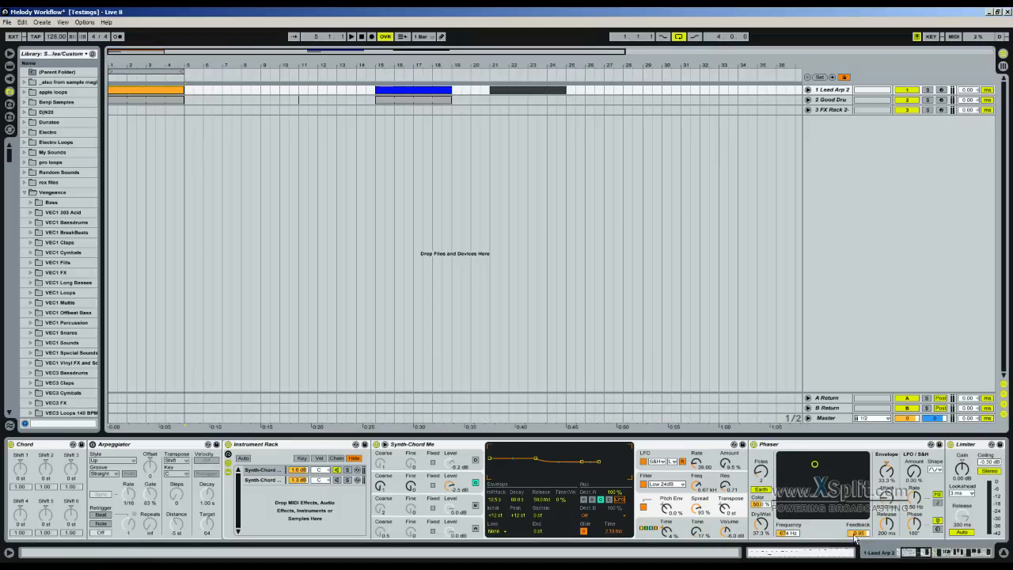
# Duplicate bar 1's A1 note into bars 2, 3 and 4 of the orange clip and play it
pyautogui.click(766, 548)
pyautogui.click(145, 411)
pyautogui.press('space')
pyautogui.moveTo(145, 407); pyautogui.dragTo(361, 439)
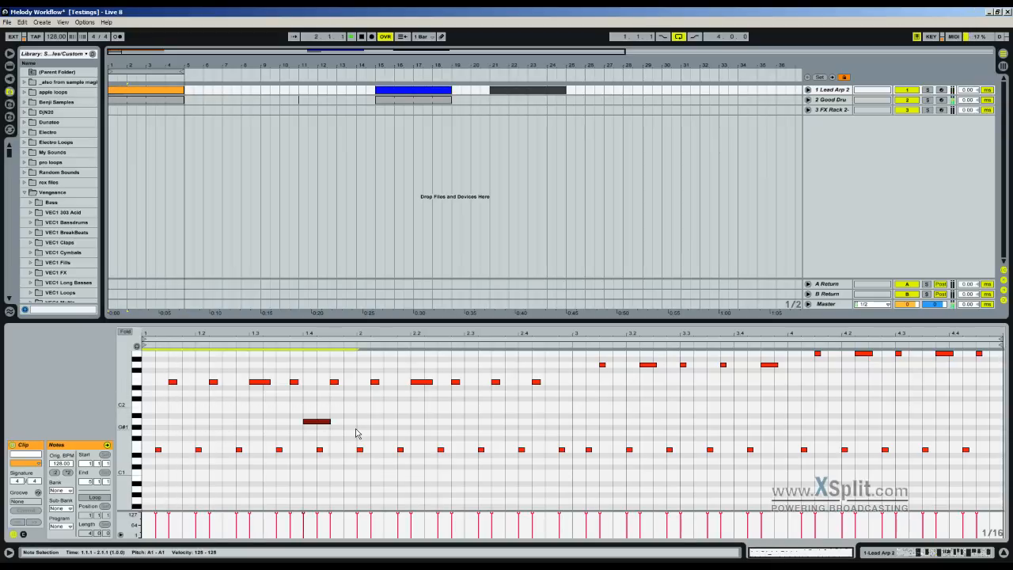
pyautogui.click(152, 406)
pyautogui.press('space')
pyautogui.moveTo(153, 408); pyautogui.dragTo(357, 446)
pyautogui.hotkey('ctrl', 'd')
pyautogui.hotkey('ctrl', 'd')
pyautogui.hotkey('ctrl', 'd')
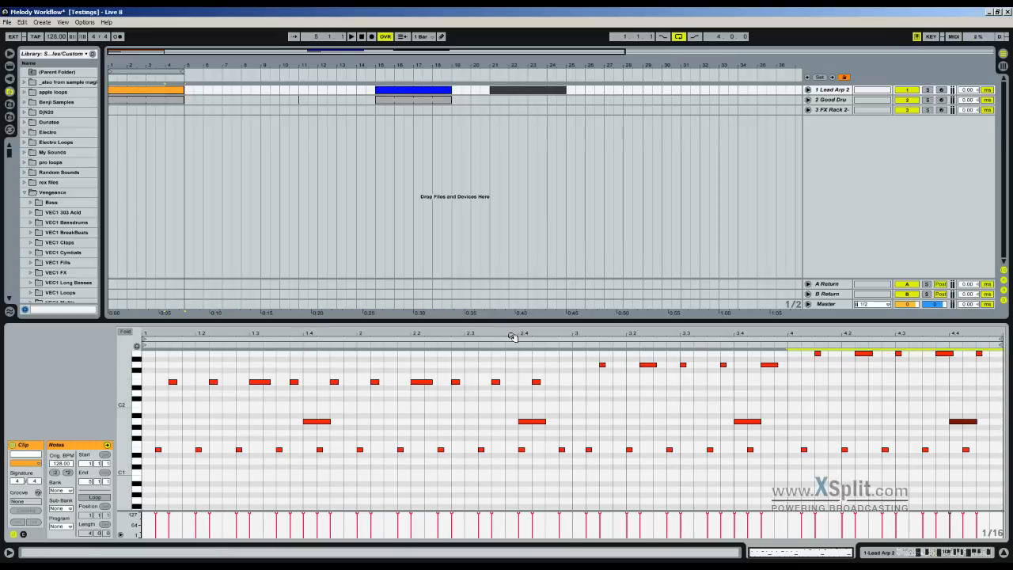
pyautogui.press('space')
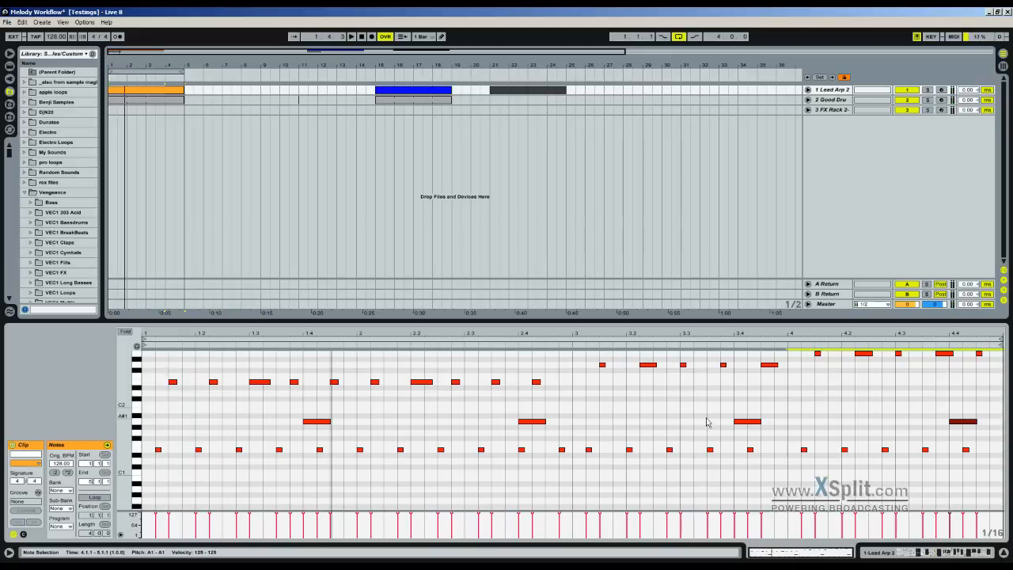
# Raise the added note in bar 3 to B1 and the one in bar 4 to D2
pyautogui.moveTo(747, 423); pyautogui.dragTo(747, 412)
pyautogui.moveTo(956, 426); pyautogui.dragTo(958, 398)
pyautogui.press('space')
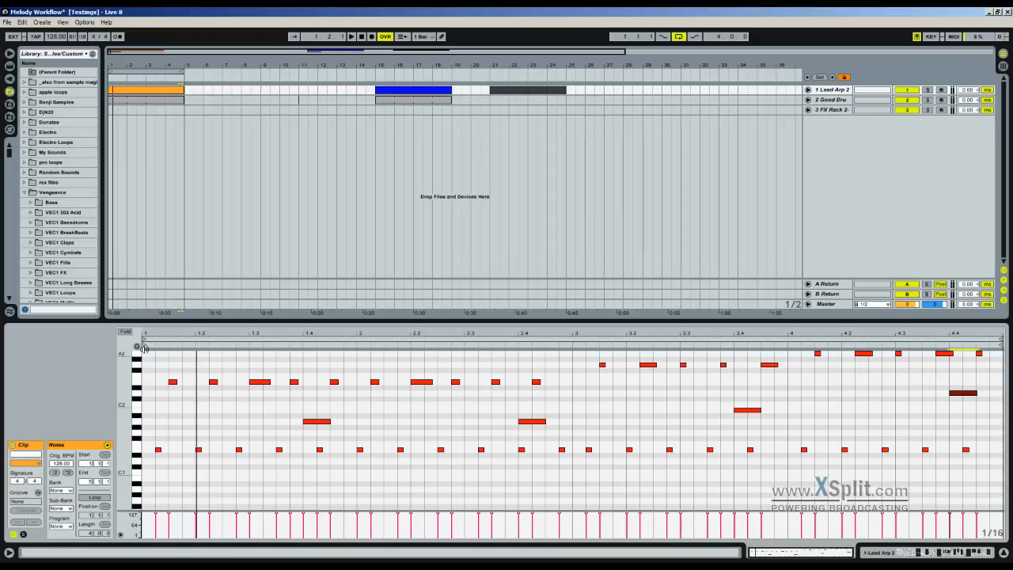
# Start the clip at bar 3, try bar 3's added note at A1 and return it to B1
pyautogui.moveTo(143, 345)
pyautogui.mouseDown()
pyautogui.moveTo(602, 345)
pyautogui.moveTo(573, 345)
pyautogui.mouseUp()
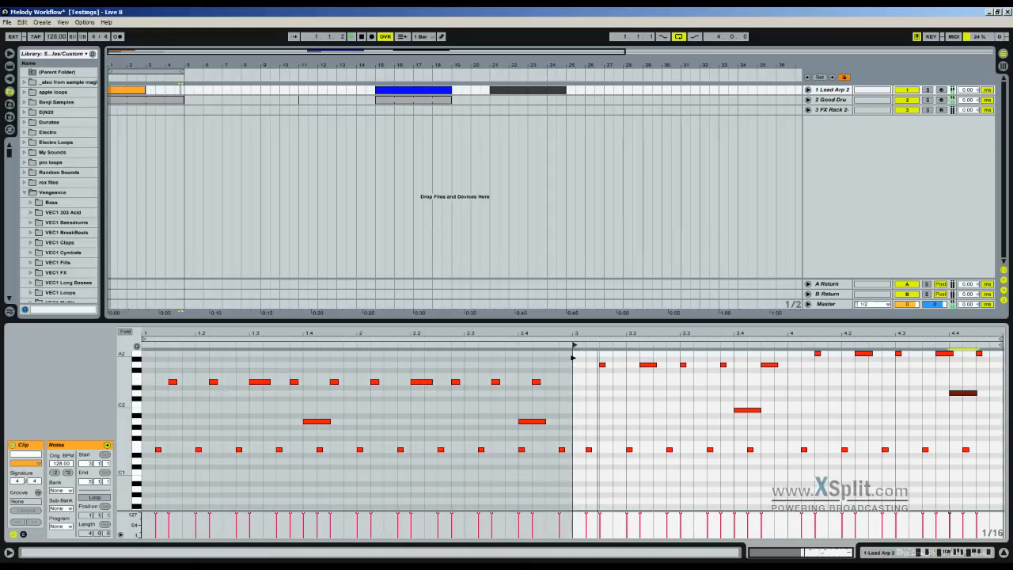
pyautogui.moveTo(747, 411); pyautogui.dragTo(749, 427)
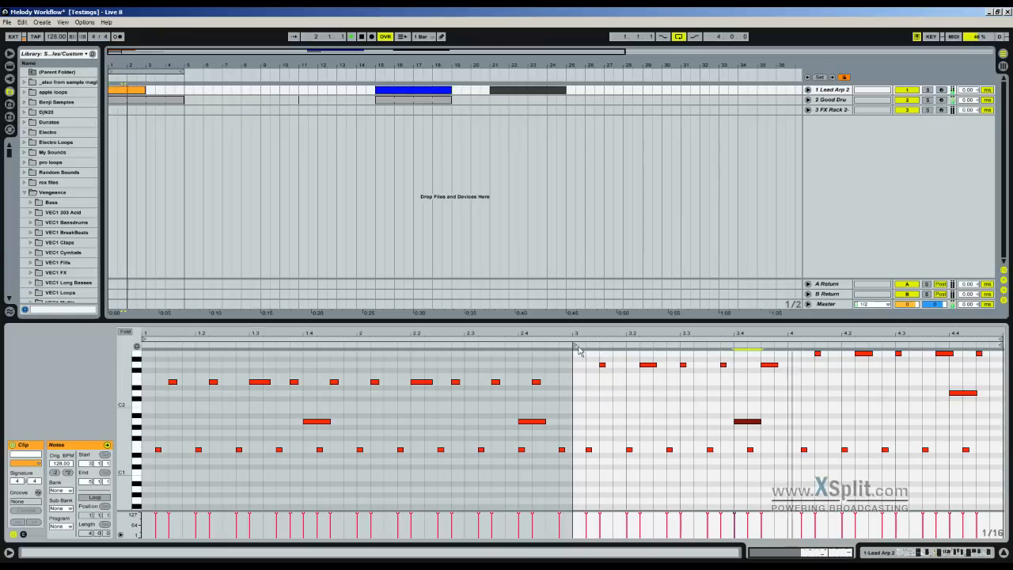
pyautogui.press('space')
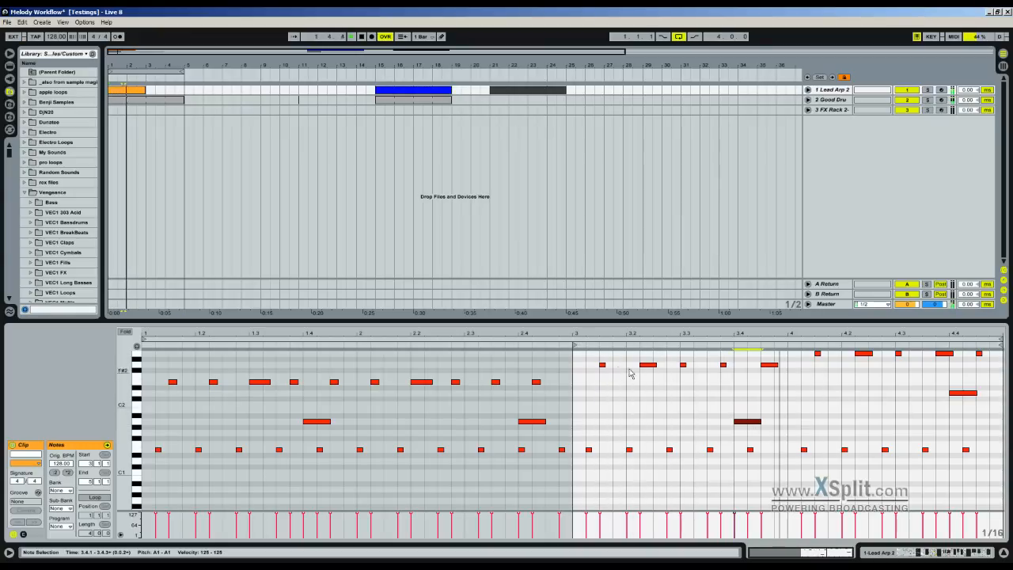
pyautogui.moveTo(749, 421)
pyautogui.mouseDown()
pyautogui.moveTo(750, 397)
pyautogui.moveTo(749, 433)
pyautogui.moveTo(751, 417)
pyautogui.mouseUp()
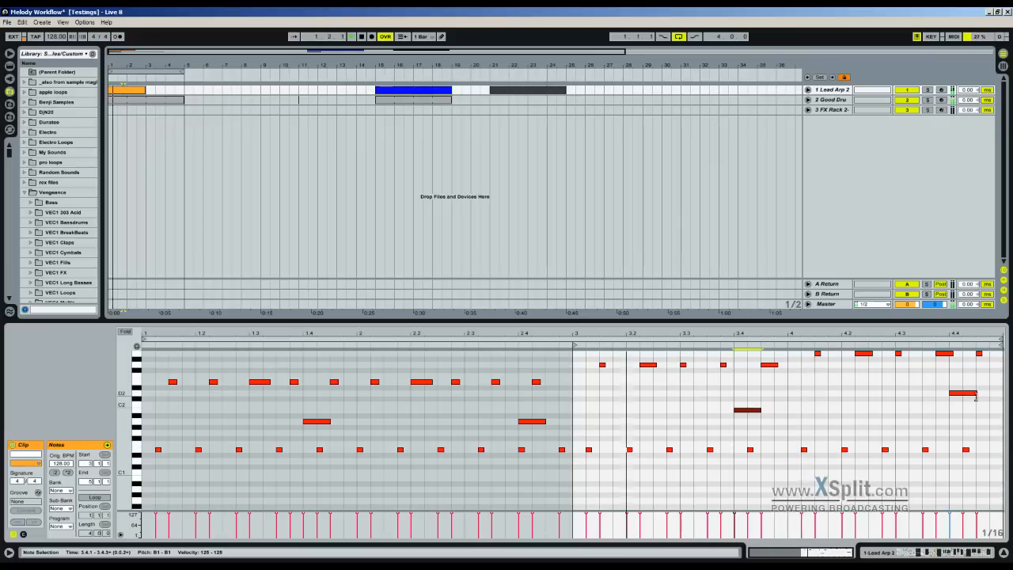
# Raise bar 4's added note to E2 and play the clip again with its start back at bar 1
pyautogui.moveTo(962, 397); pyautogui.dragTo(962, 388)
pyautogui.press('space')
pyautogui.press('space')
pyautogui.press('space')
pyautogui.moveTo(576, 347); pyautogui.dragTo(94, 365)
pyautogui.press('space')
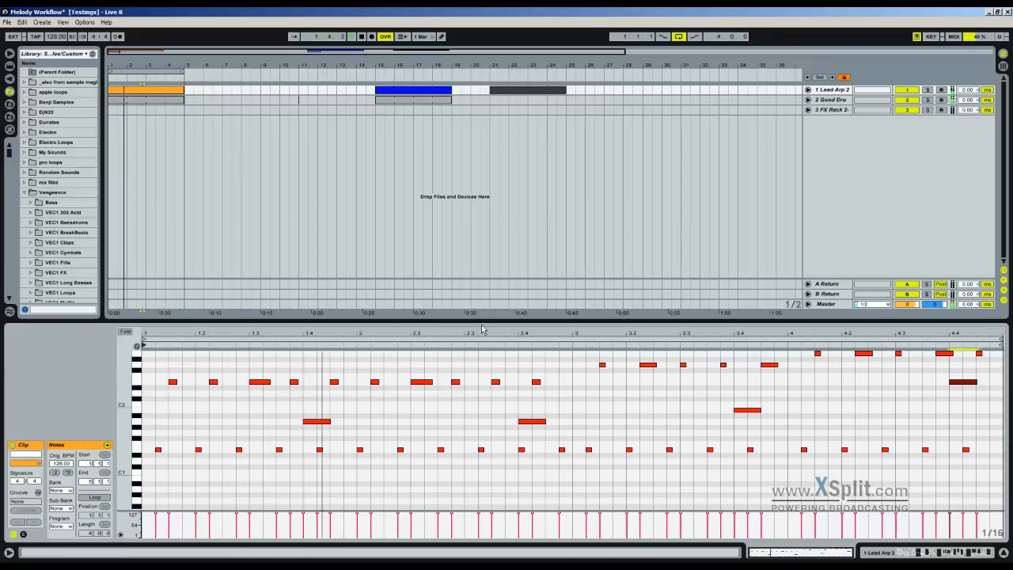
# Move bar 2's A1 note to 2.3.1 and lengthen the E2 note at 2.4.2 to end at 2.4.4
pyautogui.click(585, 404)
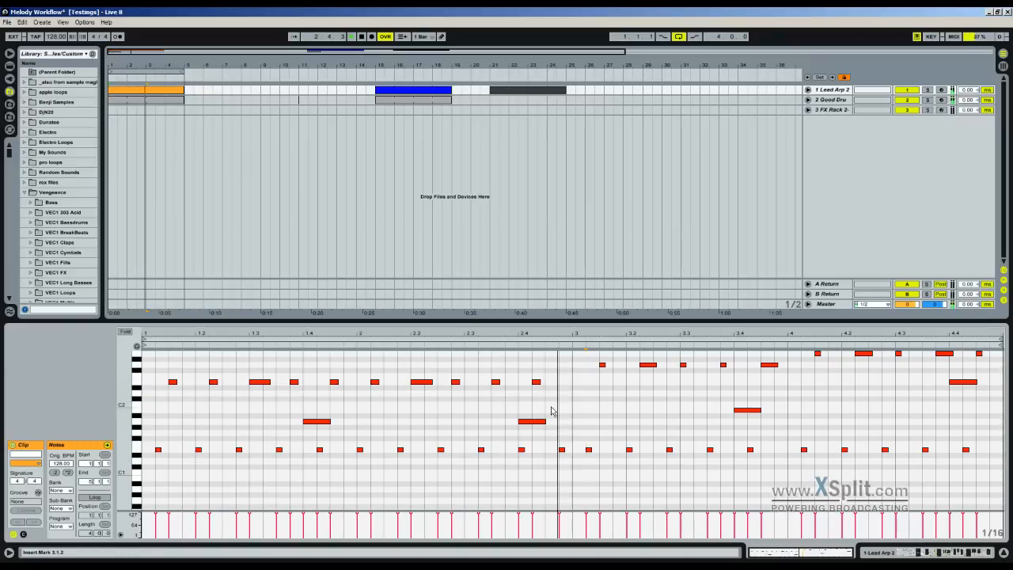
pyautogui.moveTo(533, 424); pyautogui.dragTo(479, 423)
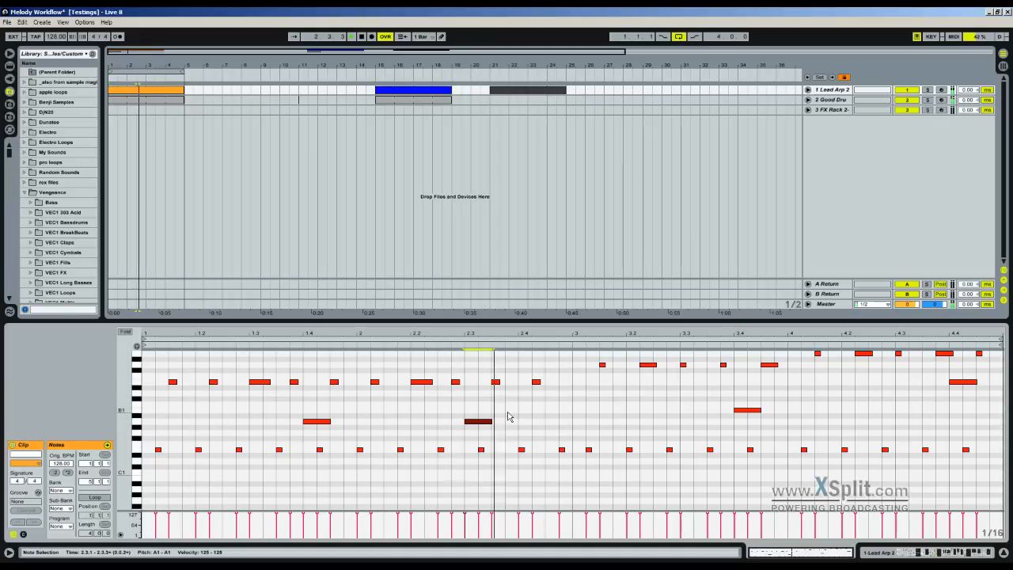
pyautogui.moveTo(539, 381); pyautogui.dragTo(558, 382)
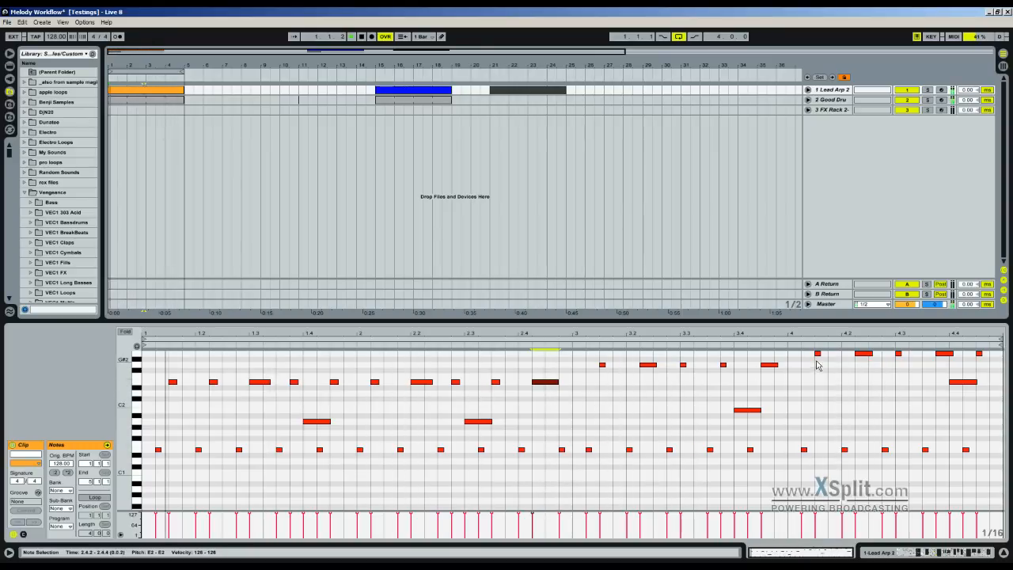
# Lower bar 4's upper melody notes two semitones to G2 and delete the E2 note at 4.4.1
pyautogui.moveTo(807, 364); pyautogui.dragTo(1001, 357)
pyautogui.press('Down')
pyautogui.press('Down')
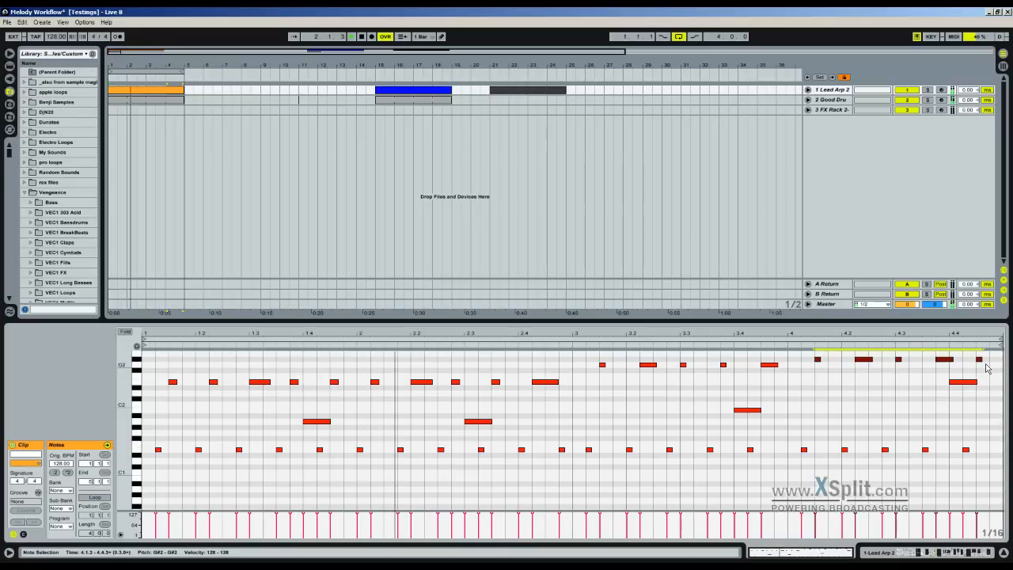
pyautogui.click(961, 386)
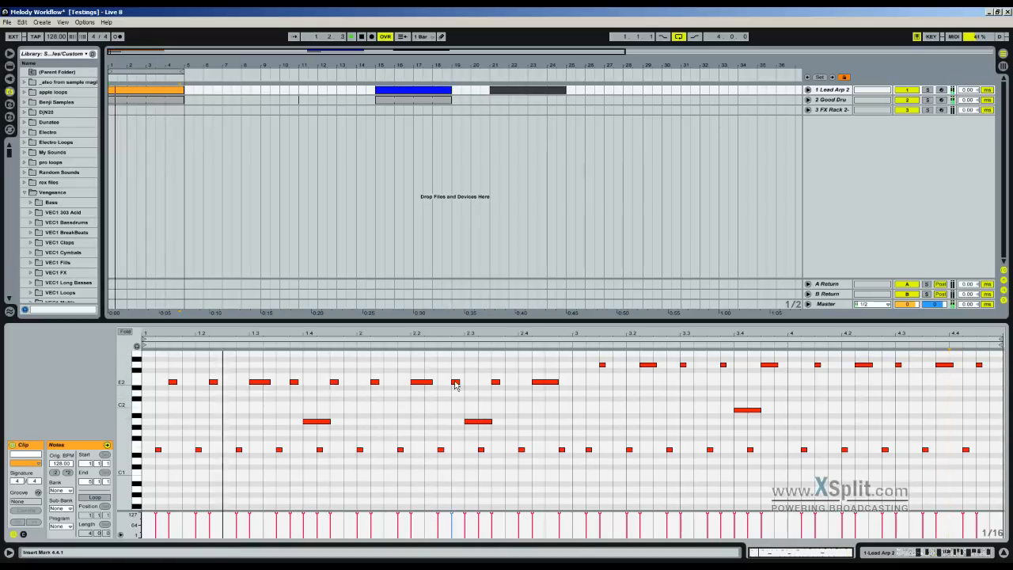
pyautogui.press('space')
# Set the velocity of all notes in the orange clip to 127 and play it
pyautogui.hotkey('ctrl', 'a')
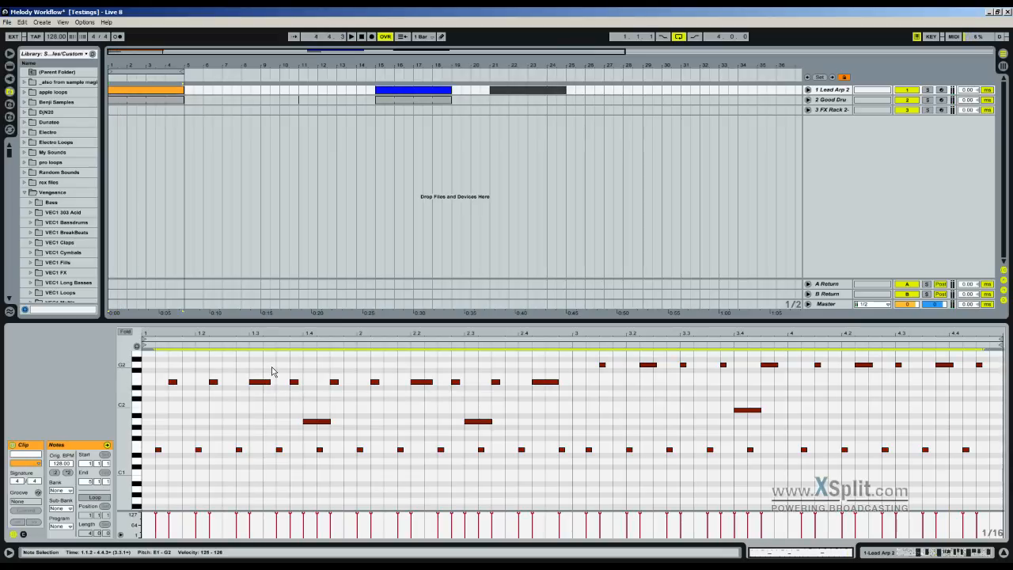
pyautogui.click(944, 556)
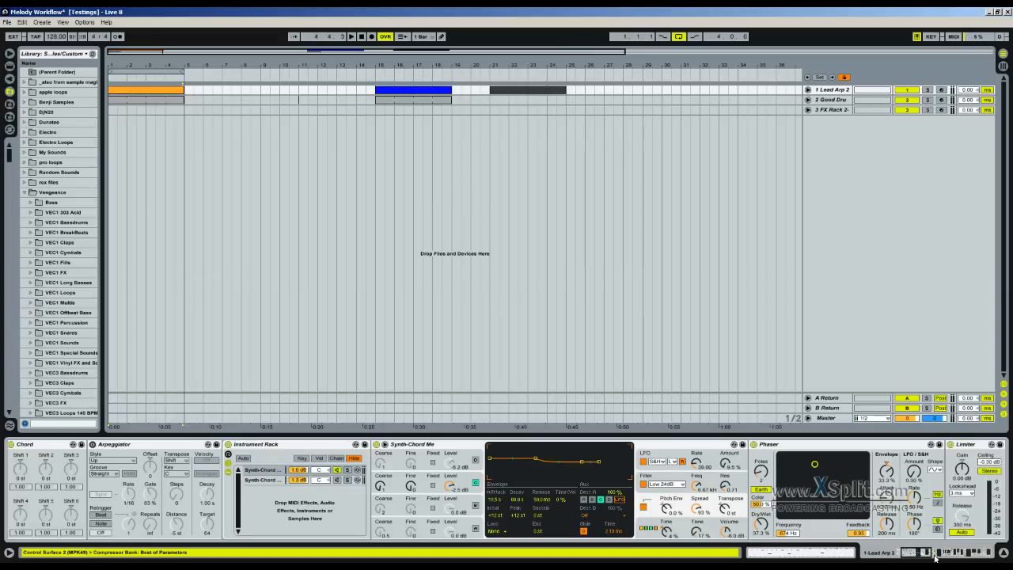
pyautogui.click(797, 553)
pyautogui.moveTo(315, 422); pyautogui.dragTo(319, 424)
pyautogui.press('space')
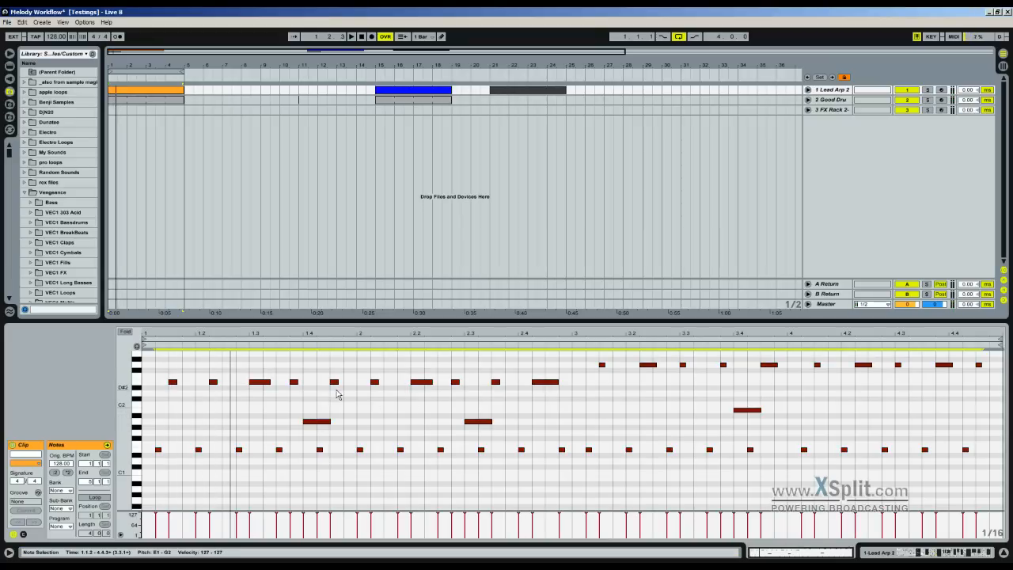
# Review the Lead Arp 2 device chain and play the orange clip with its notes shown
pyautogui.click(955, 554)
pyautogui.moveTo(920, 559); pyautogui.dragTo(922, 557)
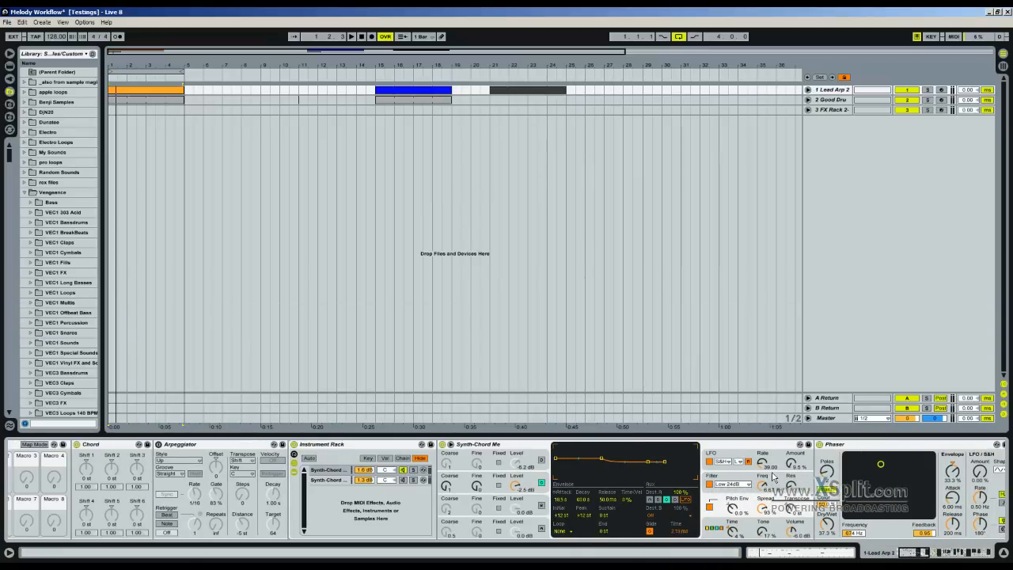
pyautogui.click(903, 555)
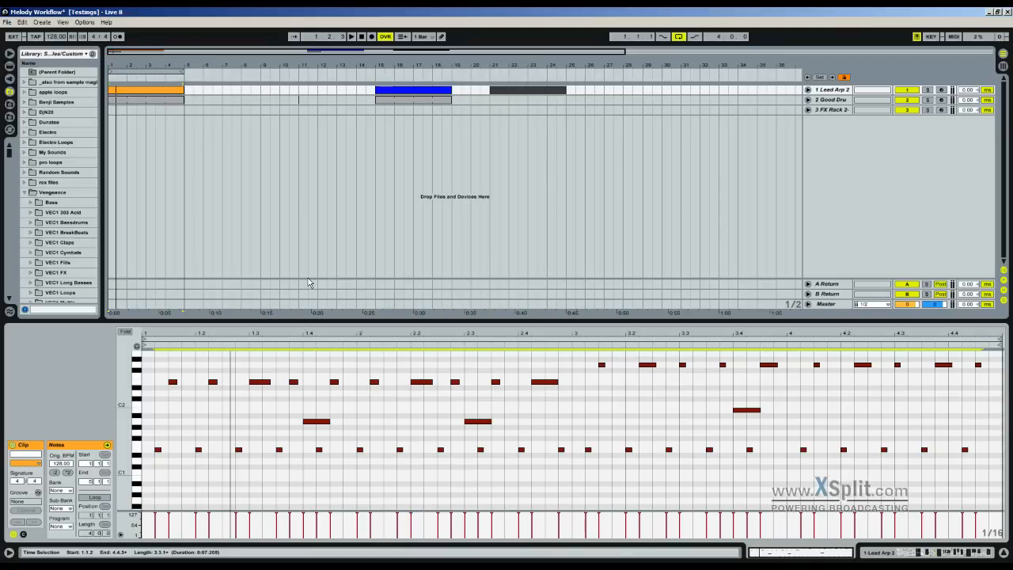
pyautogui.press('space')
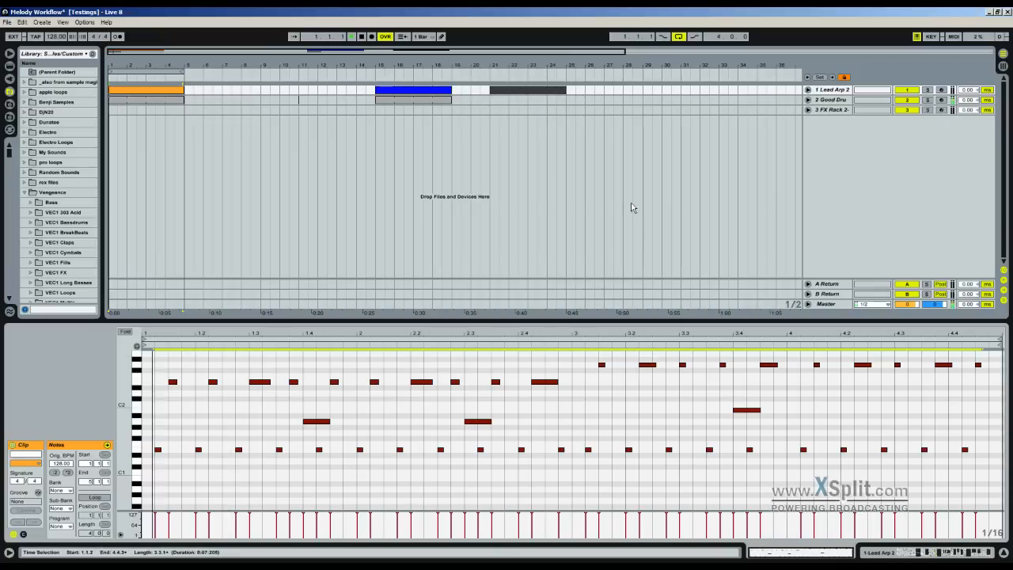
pyautogui.click(284, 367)
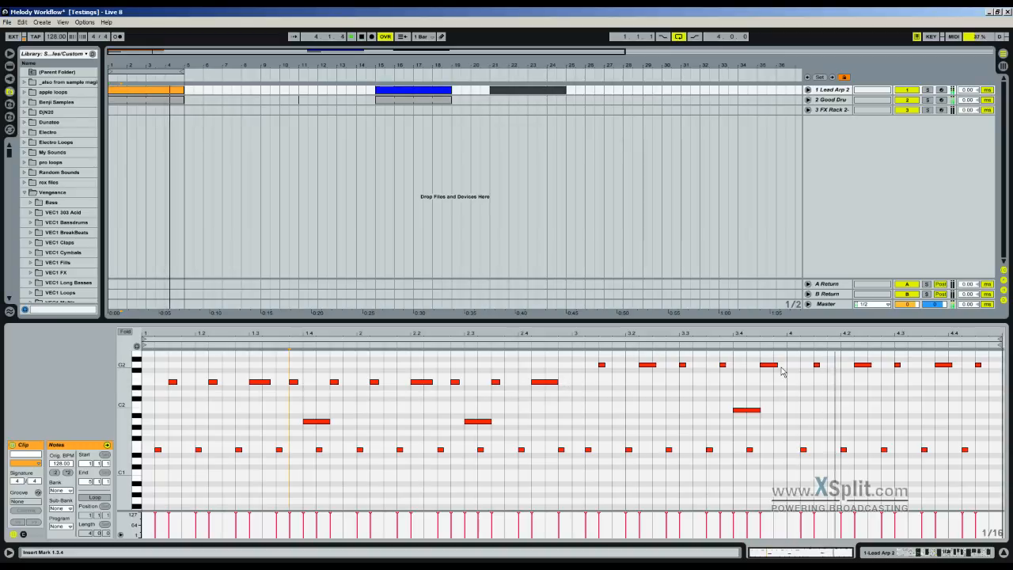
# Copy the B1 note at 3.4.1 to 4.2.1 in bar 4 and play the clip
pyautogui.press('space')
pyautogui.click(748, 410)
pyautogui.moveTo(749, 412); pyautogui.dragTo(858, 413)
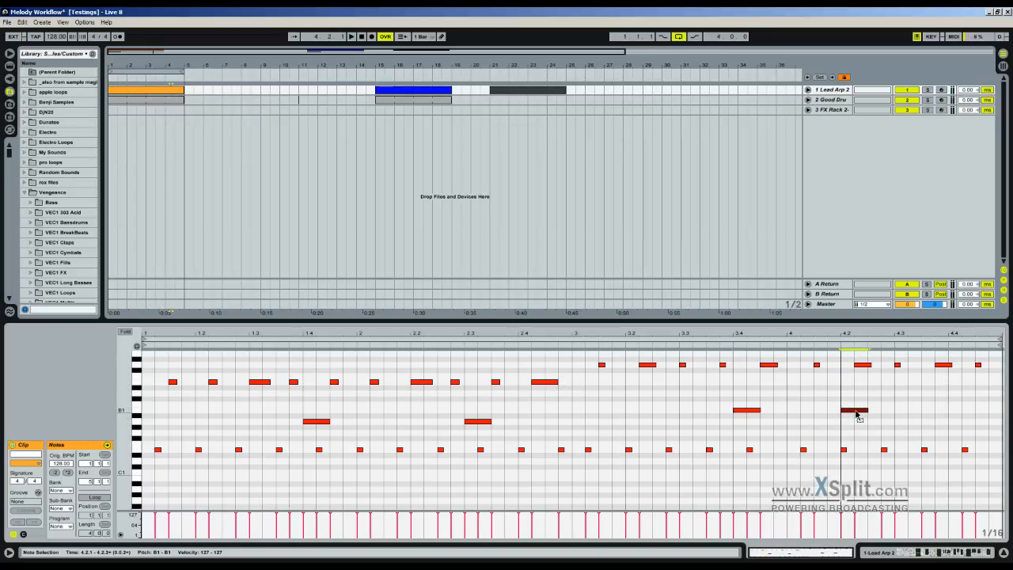
pyautogui.press('space')
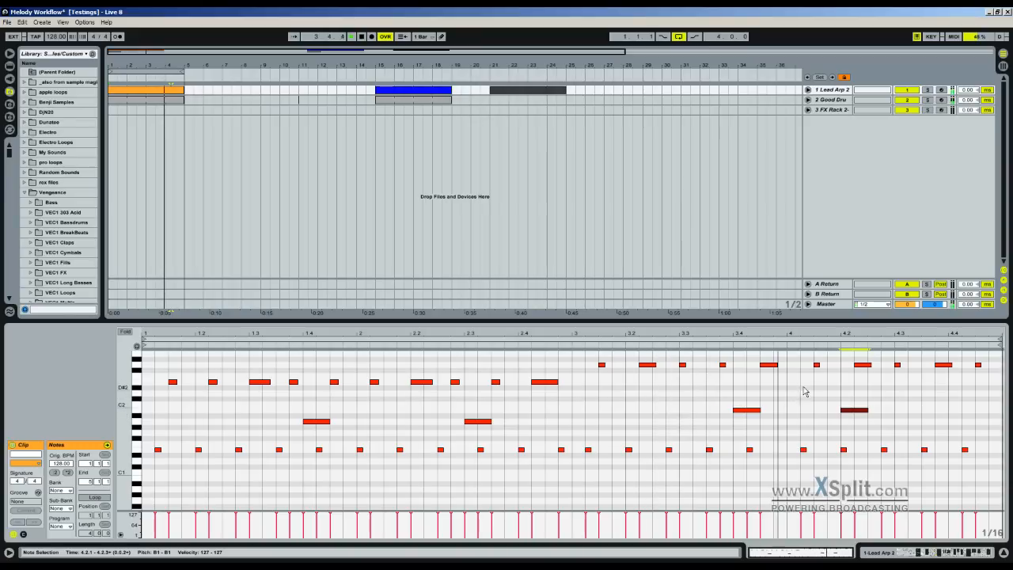
# Move the copied B1 note in bar 4 to 4.4.1 and show a wider pitch range
pyautogui.moveTo(865, 410); pyautogui.dragTo(932, 412)
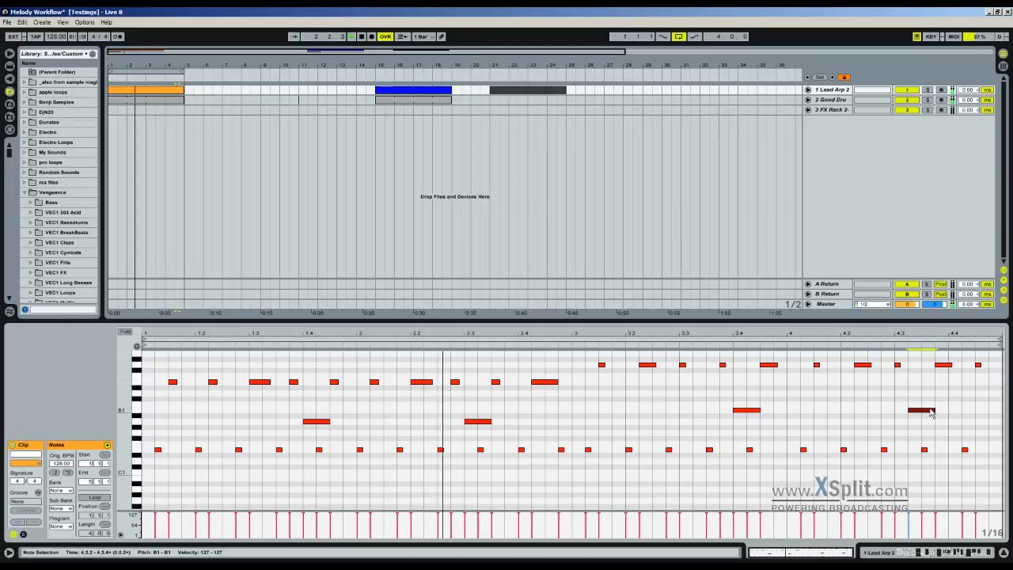
pyautogui.moveTo(931, 410); pyautogui.dragTo(971, 410)
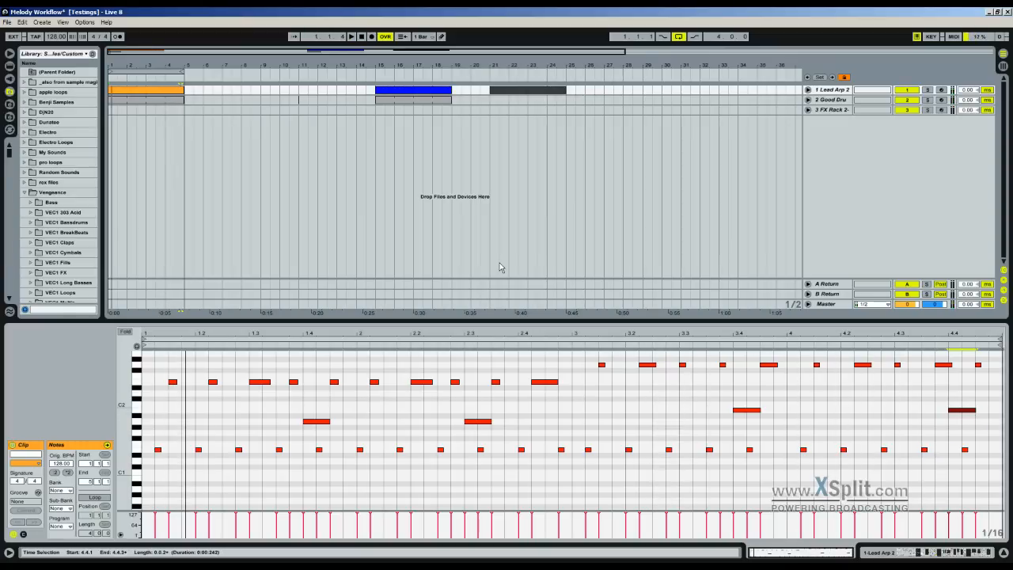
pyautogui.moveTo(127, 381); pyautogui.dragTo(113, 428)
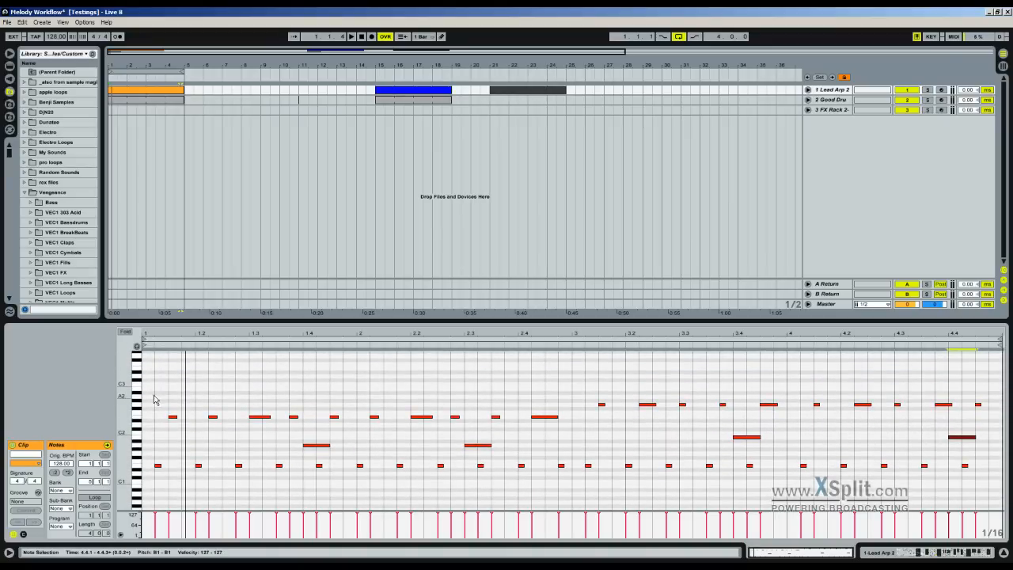
# Audition the clip with the Lead Arp 2 rack's Arpeggiator switched on and switch it back off
pyautogui.click(954, 553)
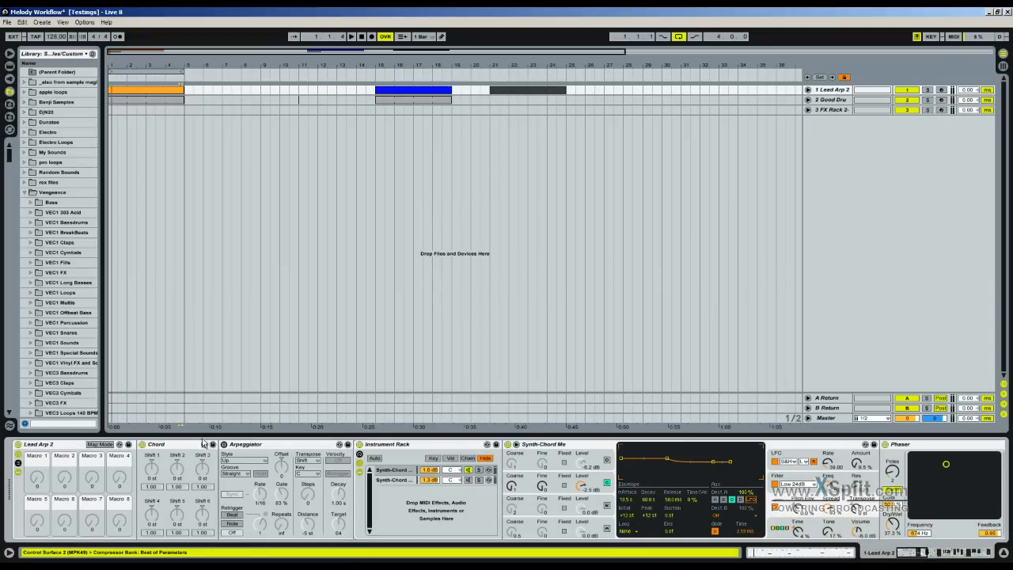
pyautogui.click(224, 444)
pyautogui.press('space')
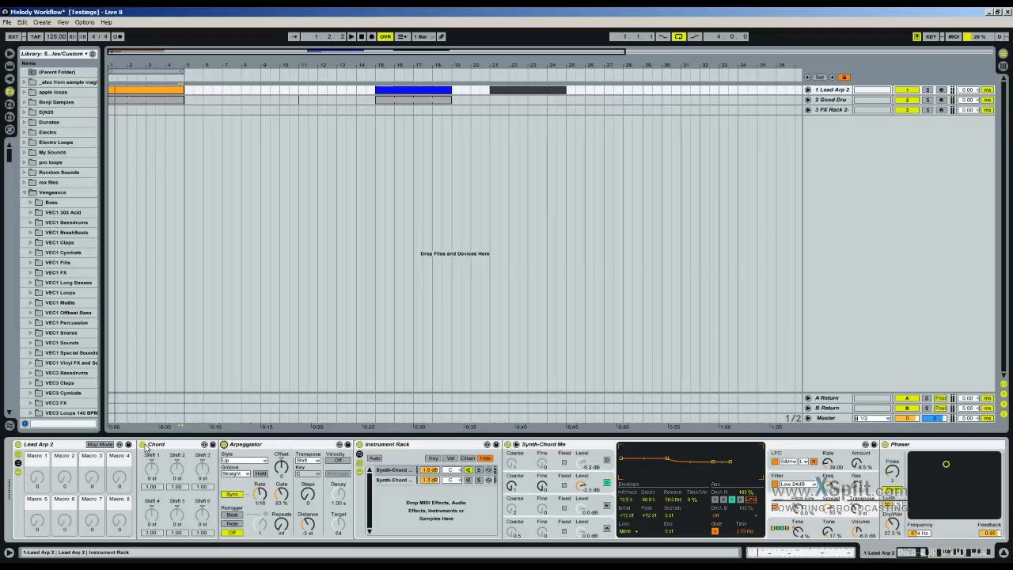
pyautogui.click(224, 444)
# Set the Chord effect's Shift 1 to +12 st and select the Lead Arp 2 rack
pyautogui.moveTo(152, 467); pyautogui.dragTo(157, 454)
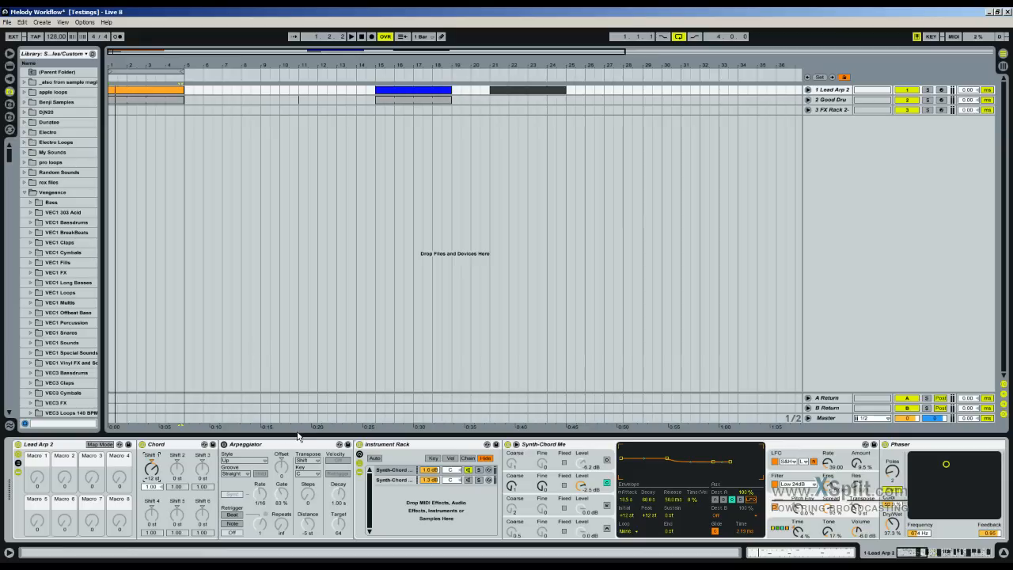
pyautogui.moveTo(104, 251); pyautogui.dragTo(141, 253)
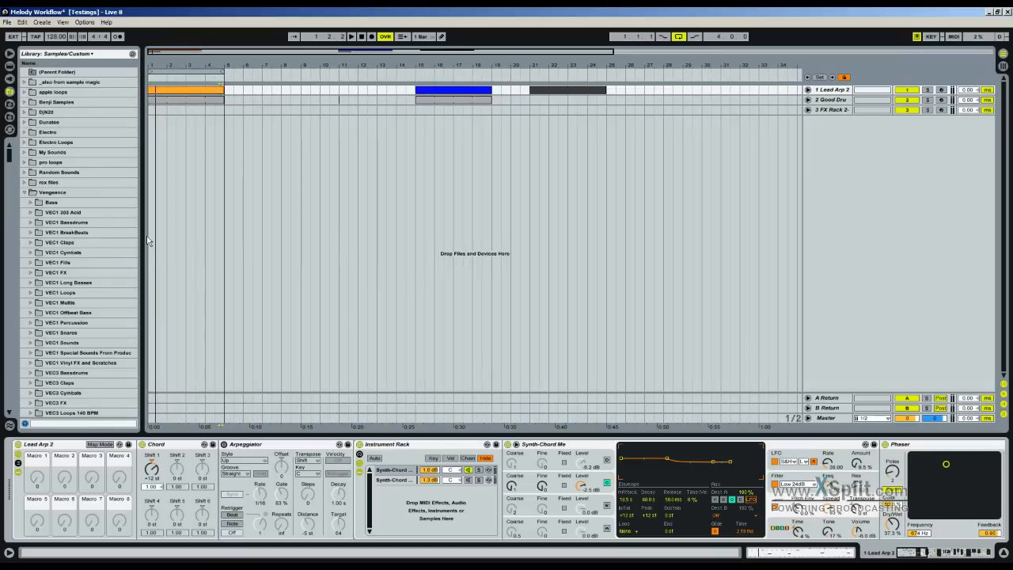
pyautogui.click(72, 445)
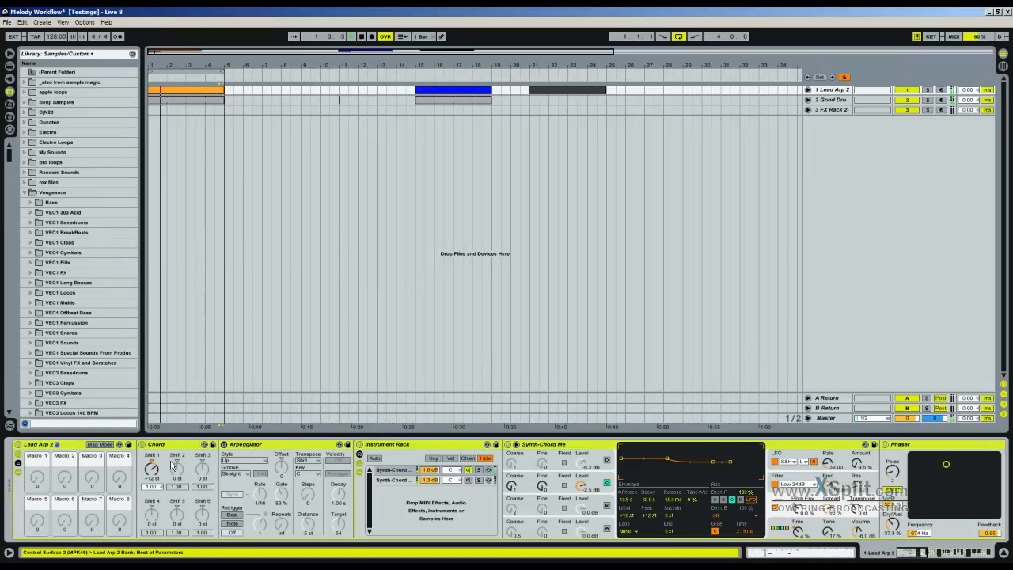
# Audition the Chord and Arpeggiator combination during playback, switch the Arpeggiator back off and look through the rest of the device chain
pyautogui.moveTo(152, 468)
pyautogui.mouseDown()
pyautogui.moveTo(152, 494)
pyautogui.moveTo(152, 468)
pyautogui.mouseUp()
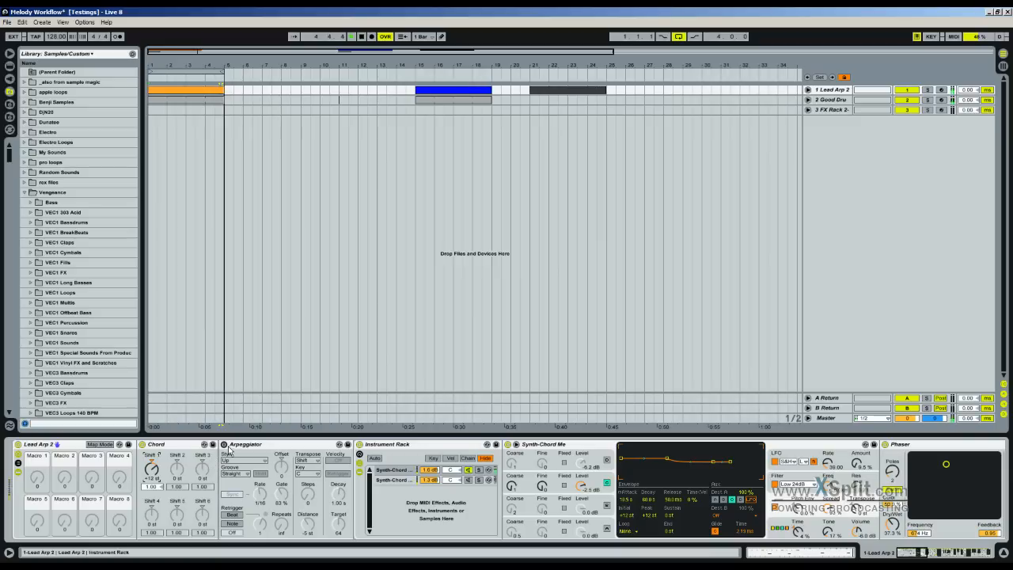
pyautogui.click(225, 444)
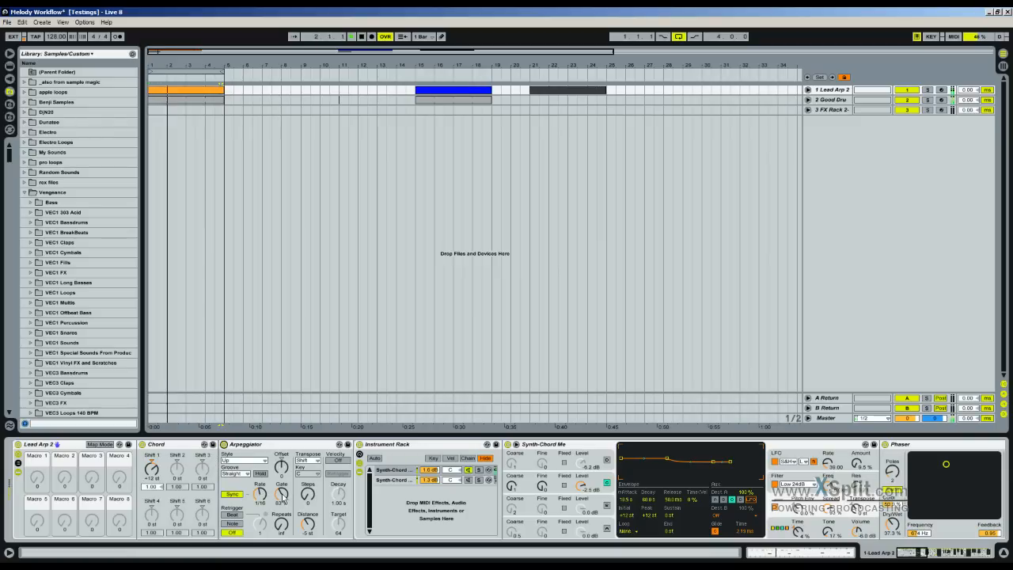
pyautogui.click(225, 445)
pyautogui.press('space')
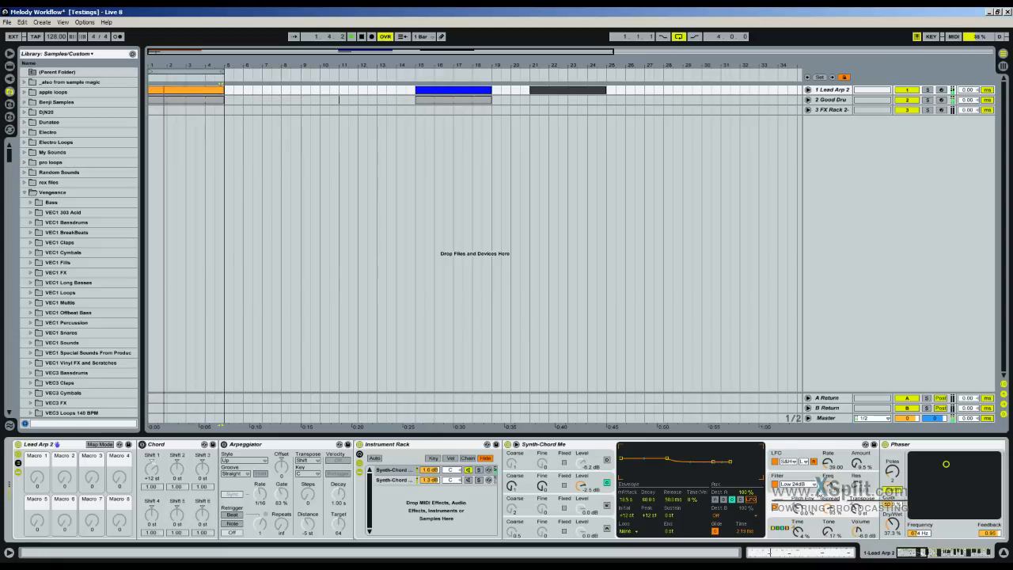
pyautogui.click(932, 556)
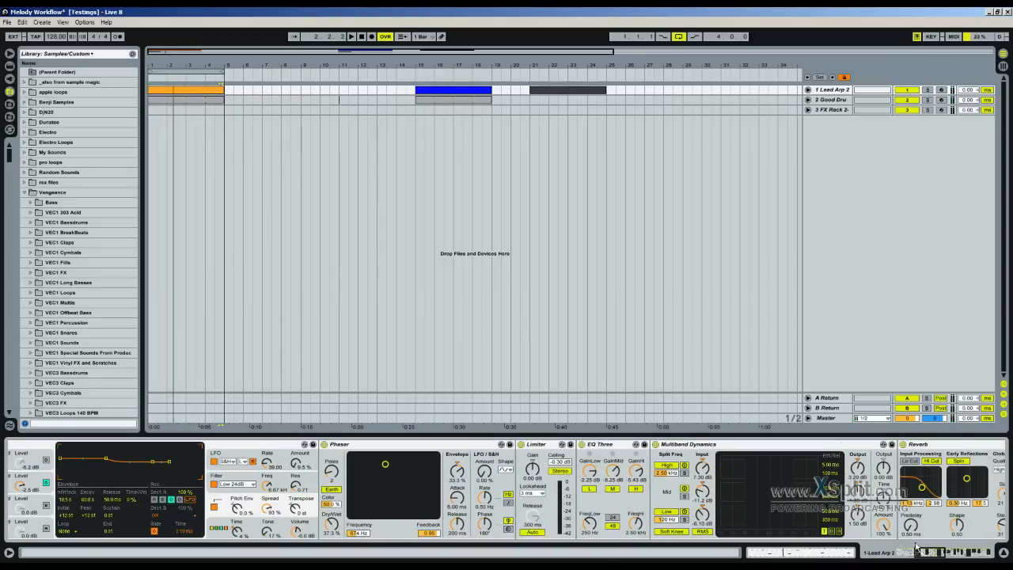
pyautogui.press('space')
# Add sustained full-bar notes above the arp in the first Lead Arp 2 clip: B2 in bar 1 and E3 in bar 2
pyautogui.click(760, 555)
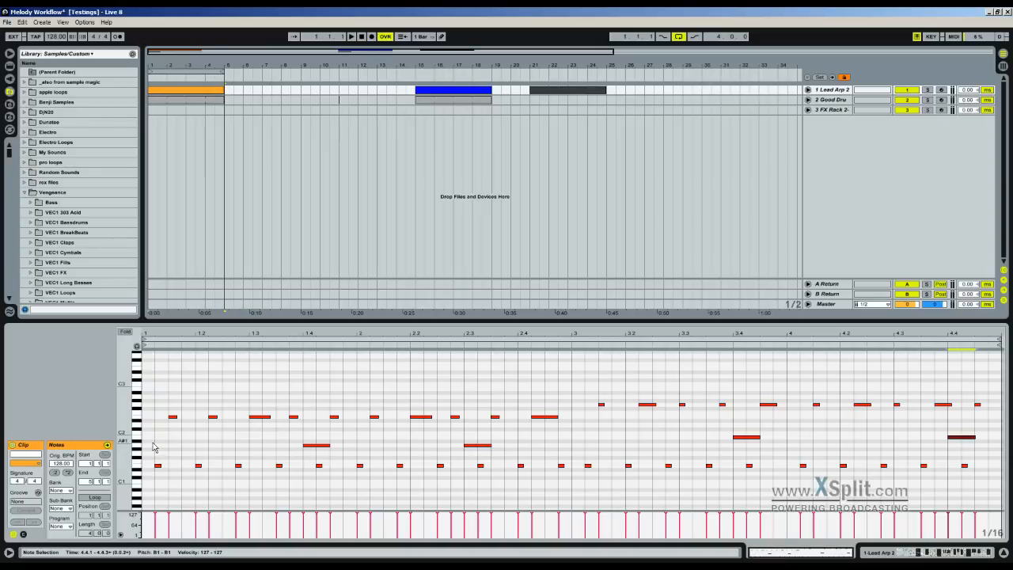
pyautogui.moveTo(124, 382); pyautogui.dragTo(124, 414)
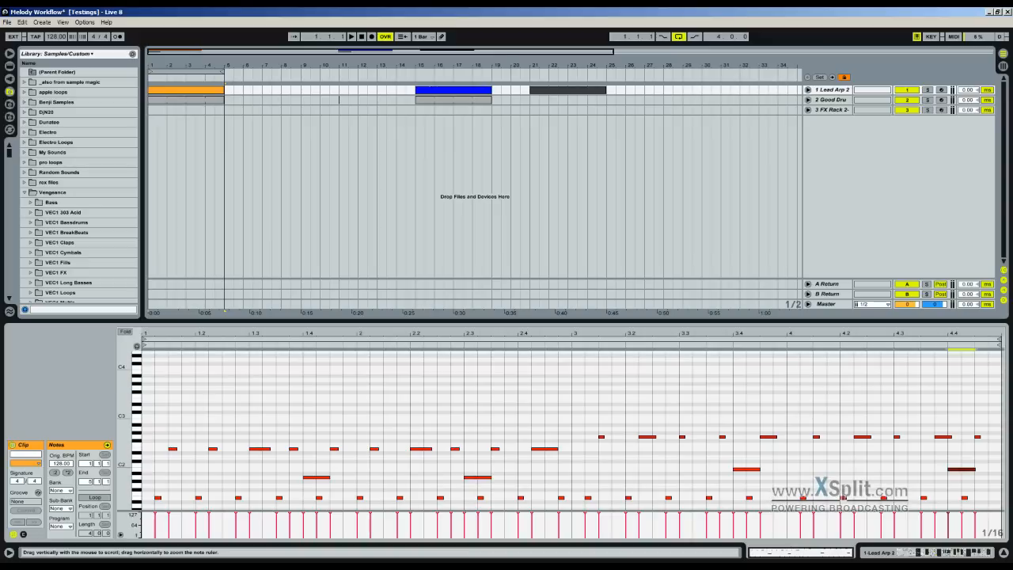
pyautogui.press('space')
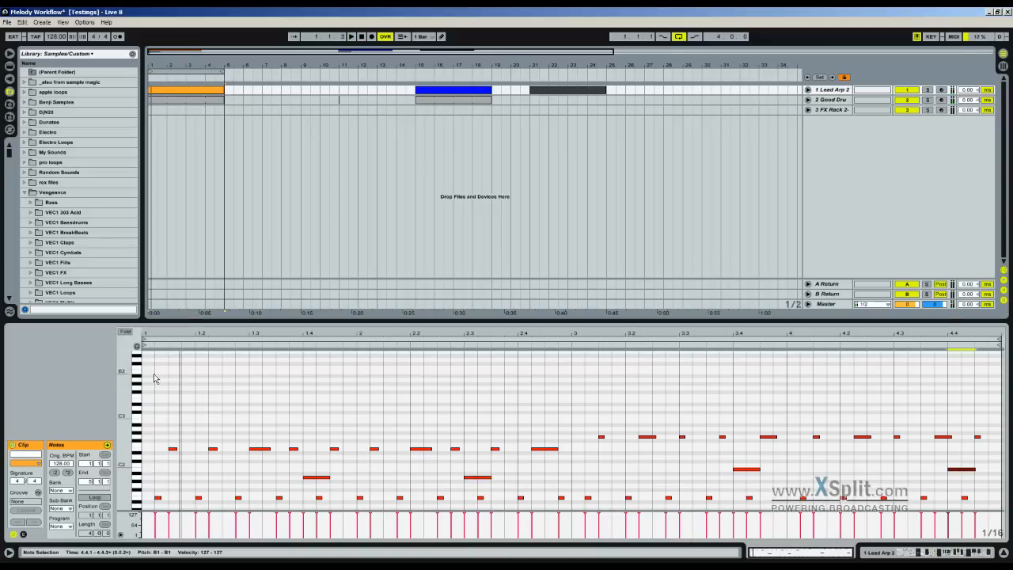
pyautogui.doubleClick(148, 381)
pyautogui.moveTo(151, 379); pyautogui.dragTo(154, 393)
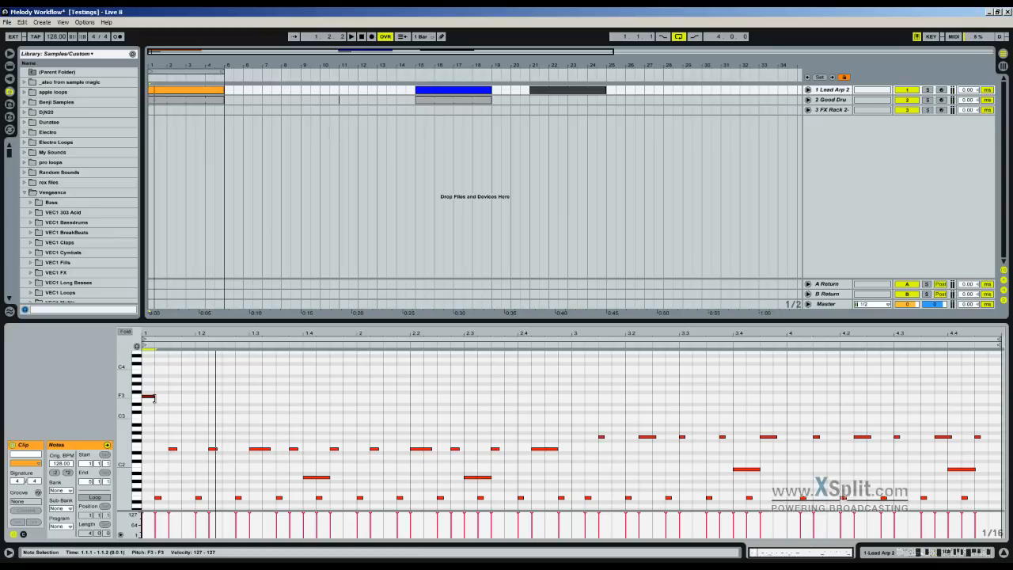
pyautogui.moveTo(154, 398); pyautogui.dragTo(573, 401)
pyautogui.press('space')
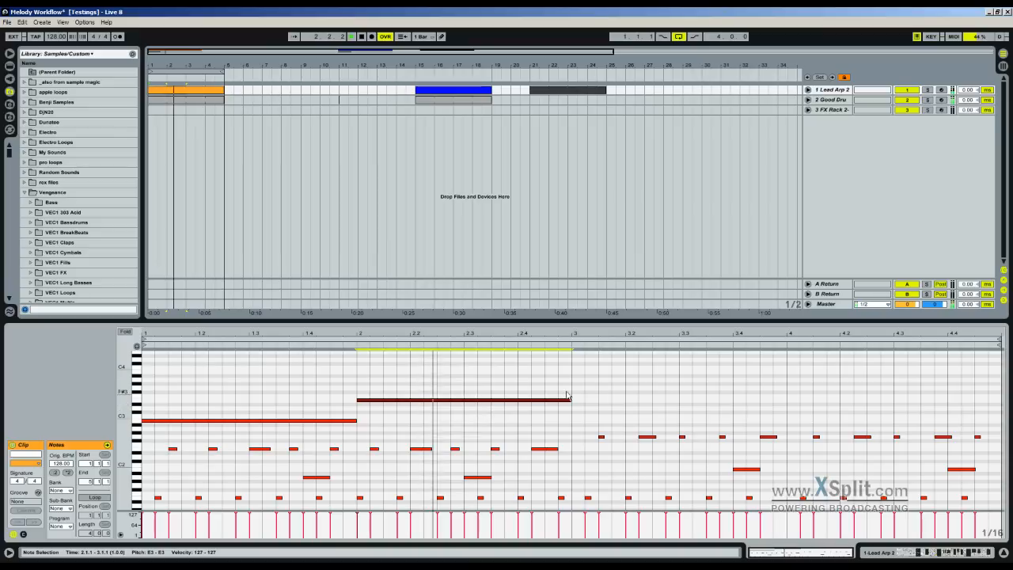
# Continue the sustained melody with D3 from 3.1.1, C3 from 3.4.1 to bar 4, and D3 throughout bar 4
pyautogui.moveTo(554, 401); pyautogui.dragTo(877, 419)
pyautogui.press('Right')
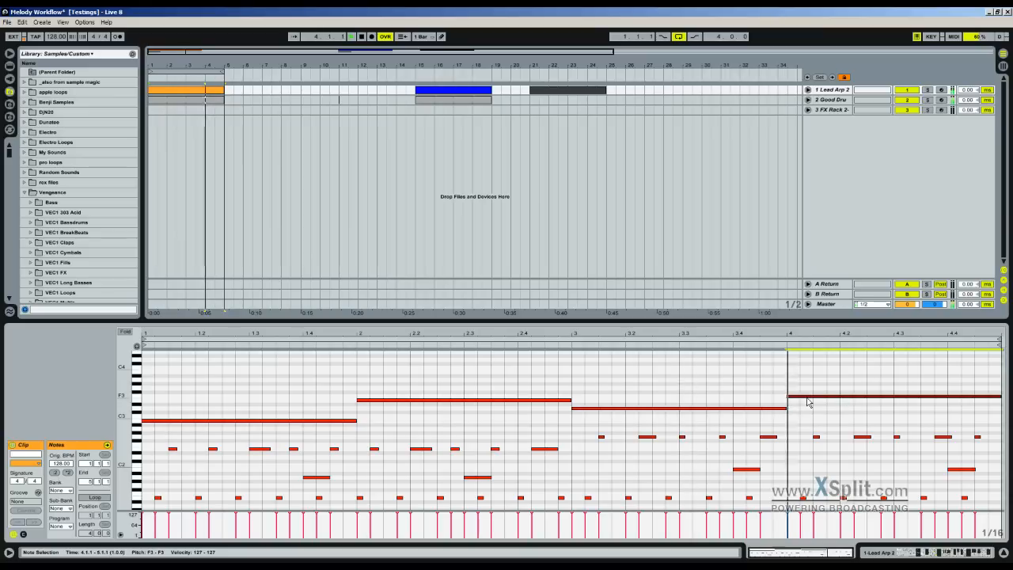
pyautogui.click(786, 409)
pyautogui.moveTo(786, 409)
pyautogui.mouseDown()
pyautogui.moveTo(732, 409)
pyautogui.moveTo(798, 409)
pyautogui.mouseUp()
pyautogui.doubleClick(737, 417)
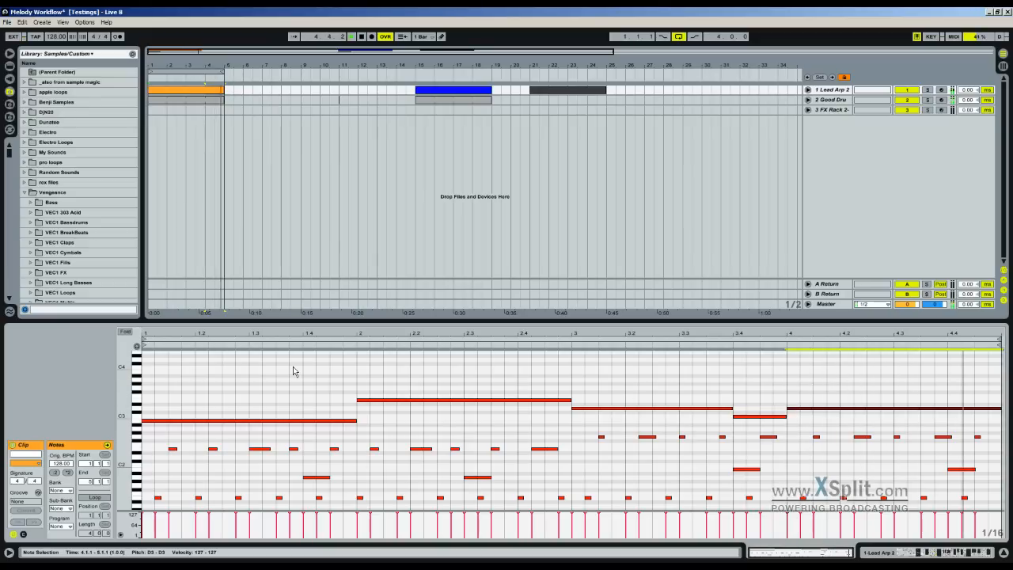
pyautogui.press('space')
# Delete the sustained melody notes across all four bars and audition the remaining arp notes
pyautogui.click(301, 376)
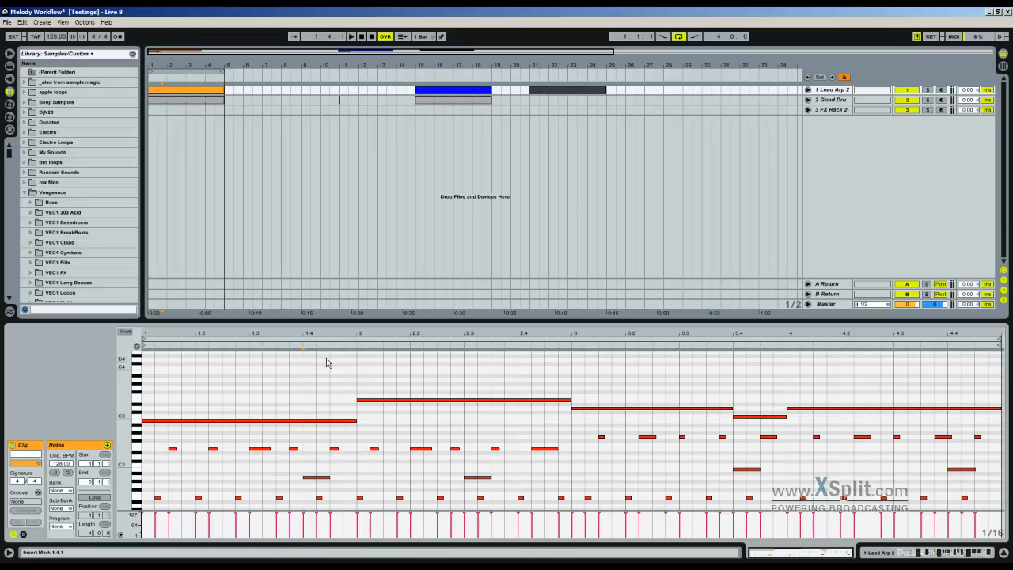
pyautogui.moveTo(290, 377); pyautogui.dragTo(905, 434)
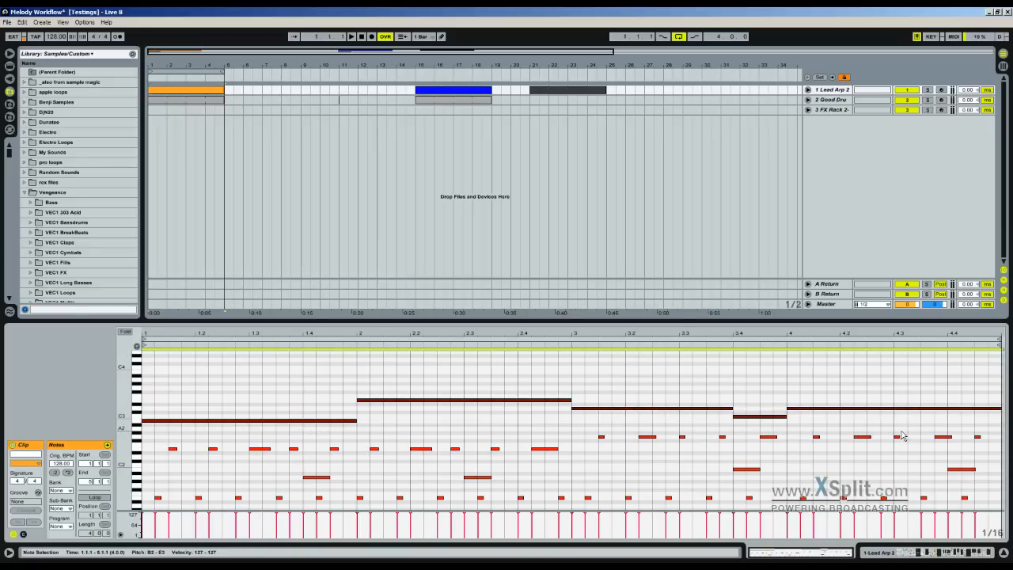
pyautogui.press('space')
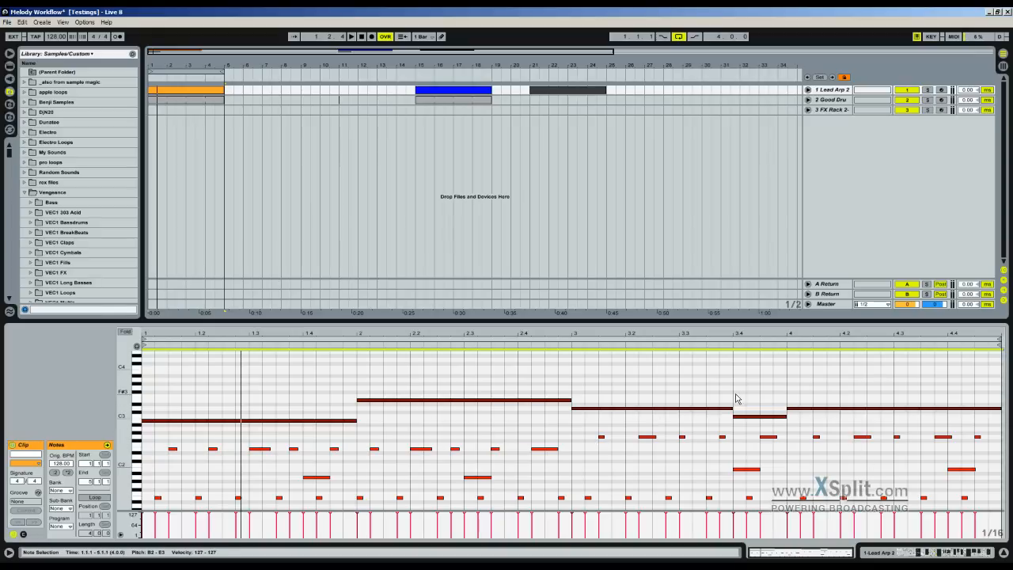
pyautogui.press('Delete')
pyautogui.press('space')
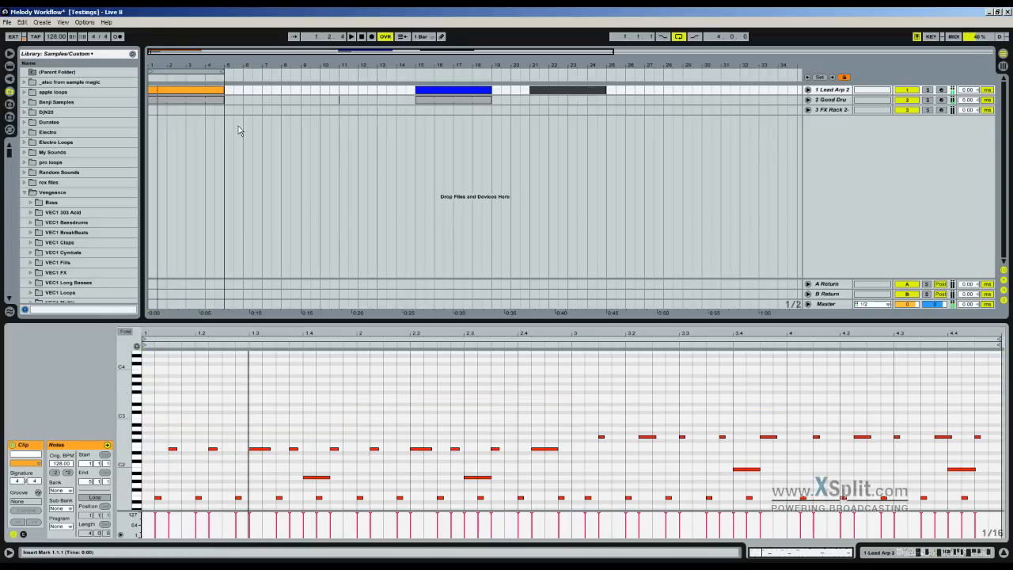
# Restore the sustained notes, delete the lower arp notes and audition the sustained melody alone
pyautogui.hotkey('ctrl', 'z')
pyautogui.moveTo(154, 437); pyautogui.dragTo(971, 551)
pyautogui.press('Delete')
pyautogui.press('space')
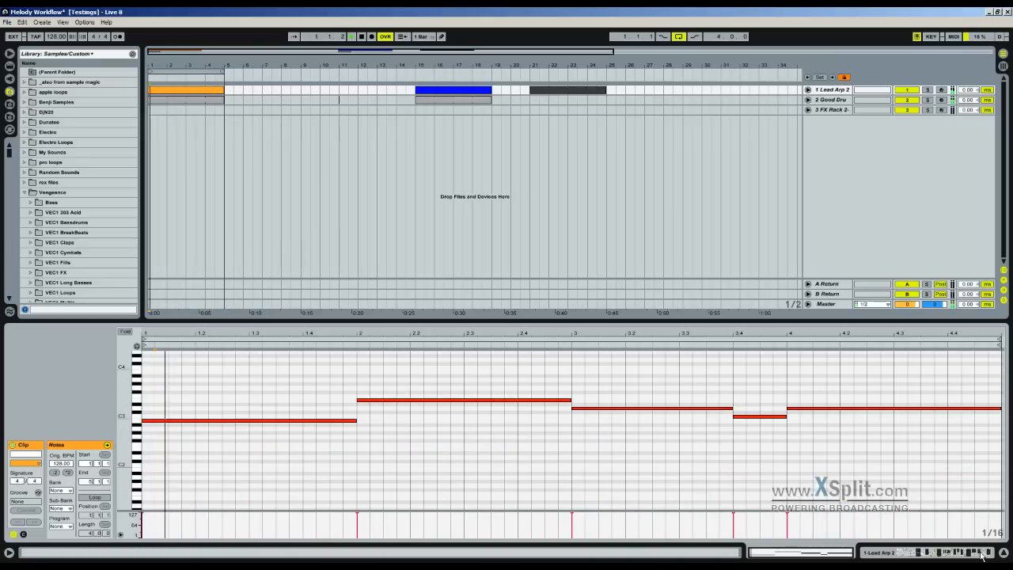
# Bring back the deleted arp notes and remove the sustained melody notes above them
pyautogui.hotkey('ctrl', 'z')
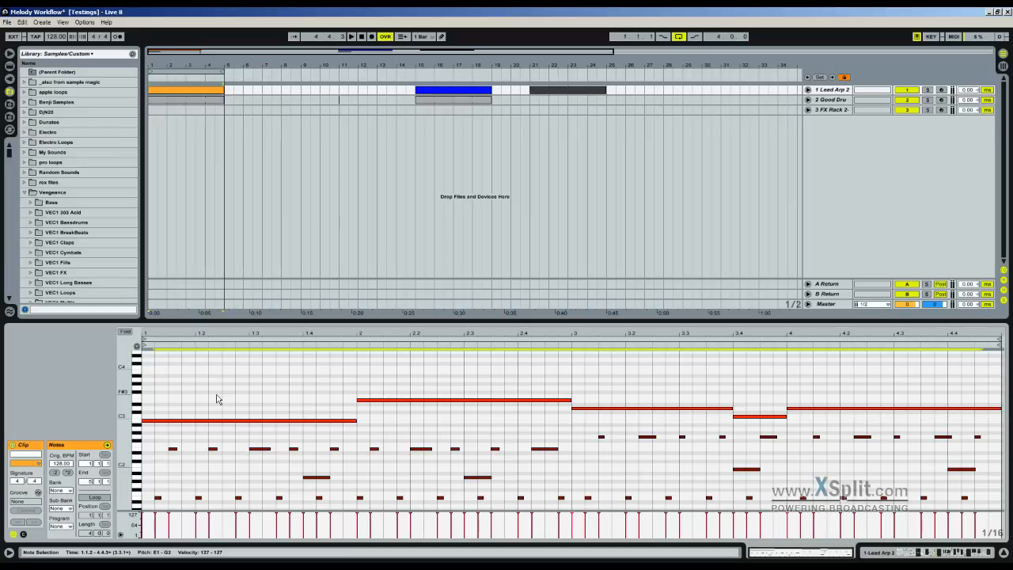
pyautogui.moveTo(244, 368); pyautogui.dragTo(873, 433)
pyautogui.press('Delete')
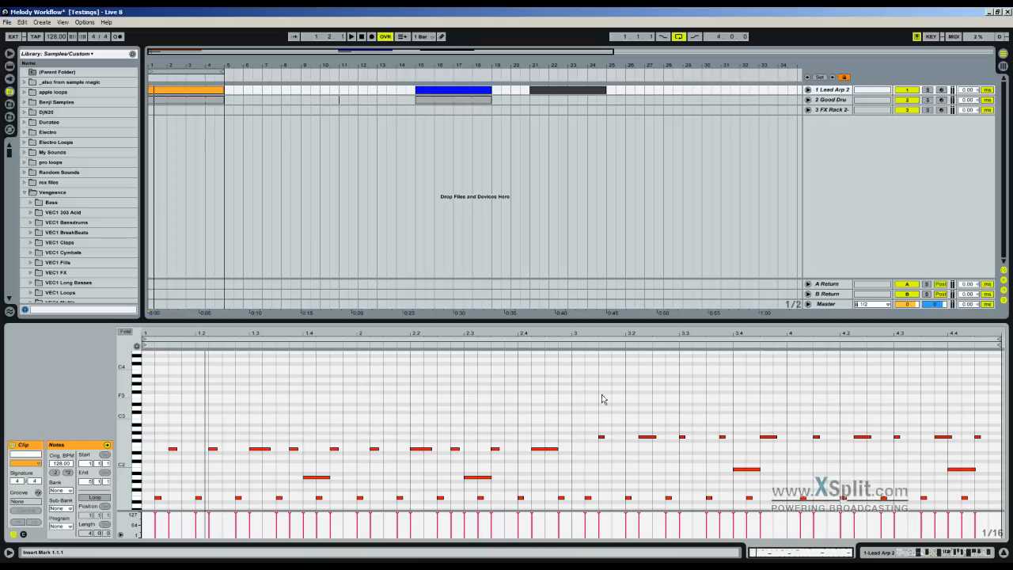
# Insert an audio track below the Lead Arp 2 track and unfold it to a taller height
pyautogui.click(834, 93)
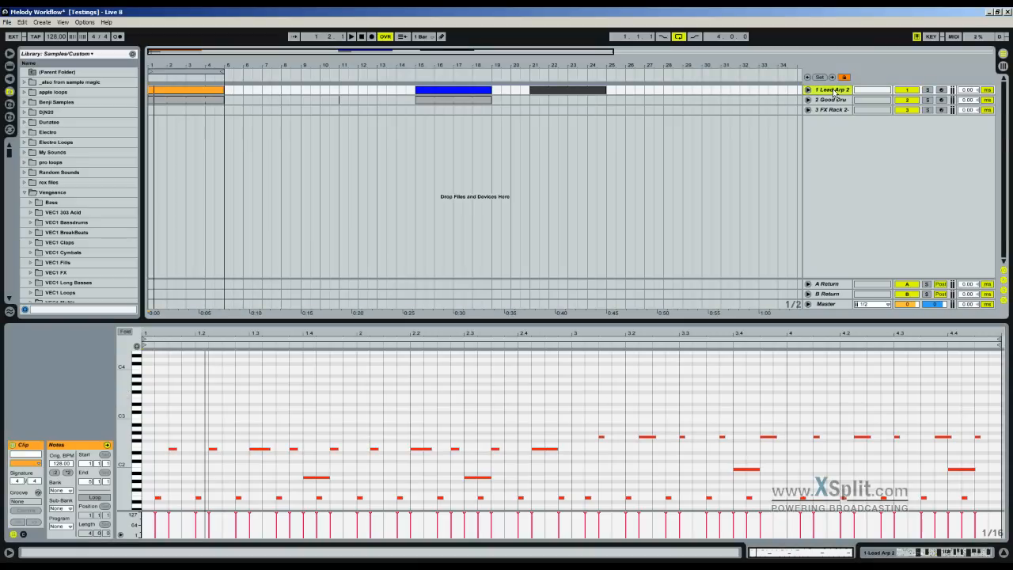
pyautogui.hotkey('ctrl', 't')
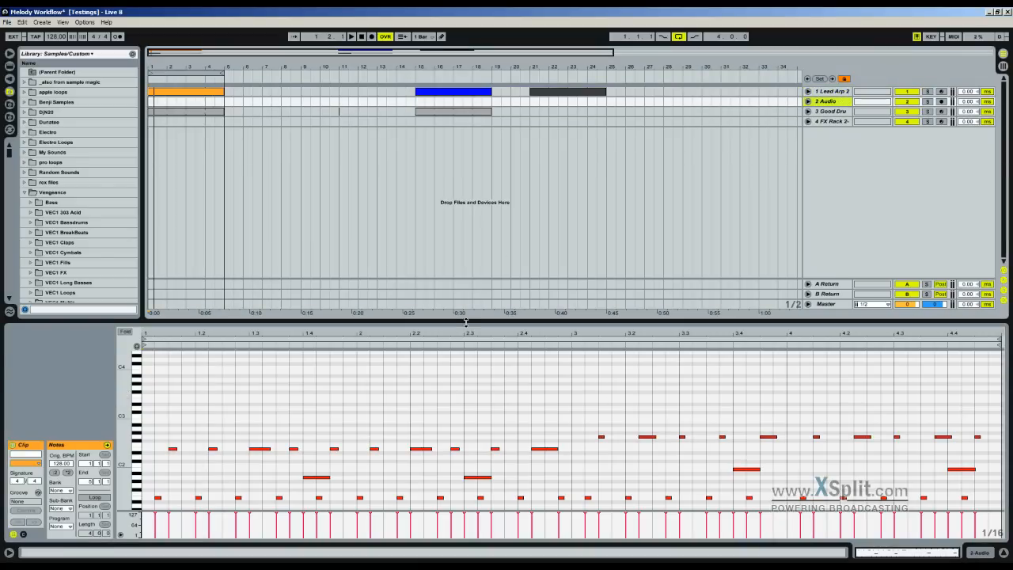
pyautogui.moveTo(465, 321); pyautogui.dragTo(446, 380)
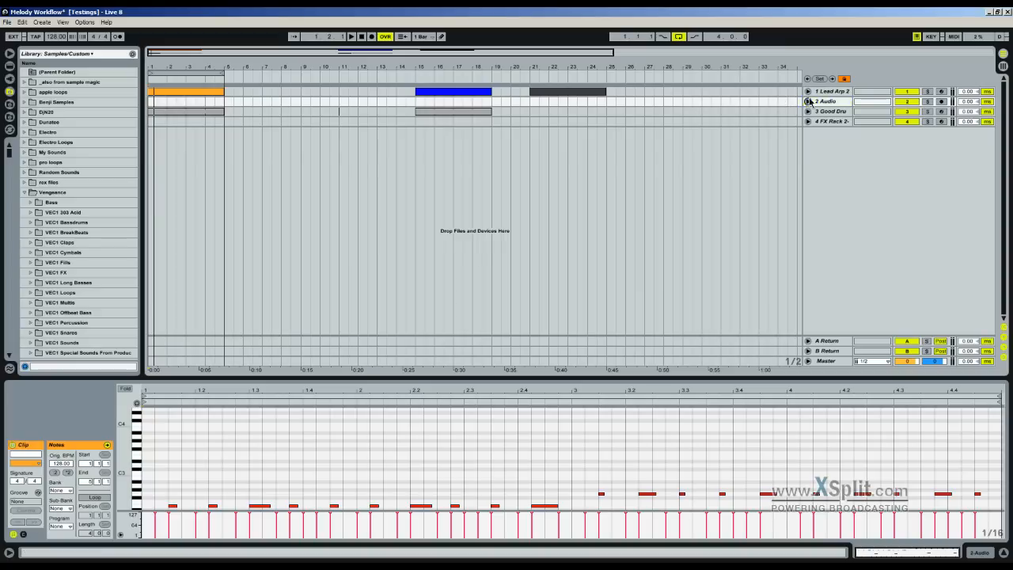
pyautogui.click(808, 101)
pyautogui.moveTo(820, 142); pyautogui.dragTo(811, 168)
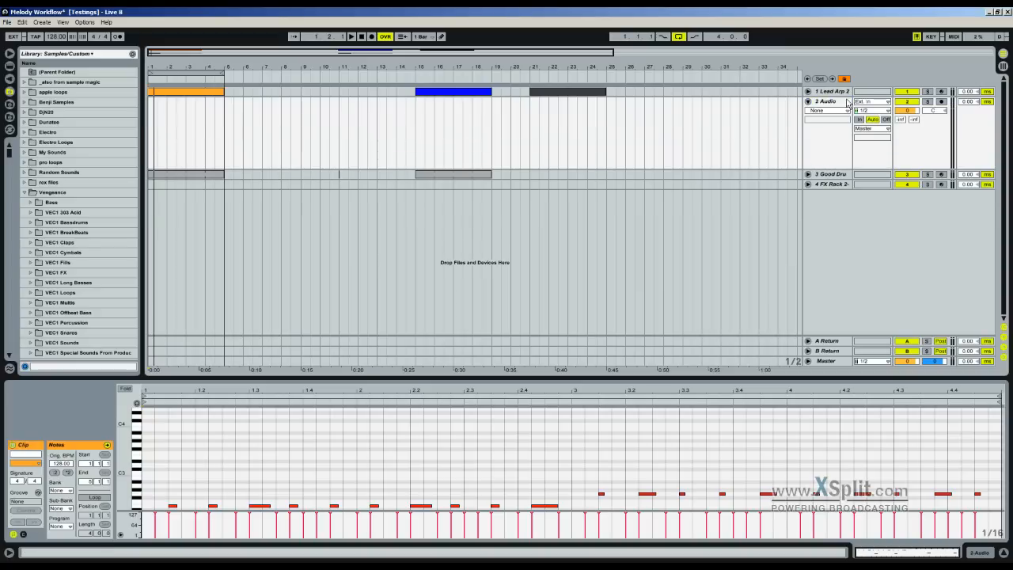
# Deactivate the new audio track, set its input to 1-Lead Arp 2 and place the insert mark at 1.1.1
pyautogui.click(907, 102)
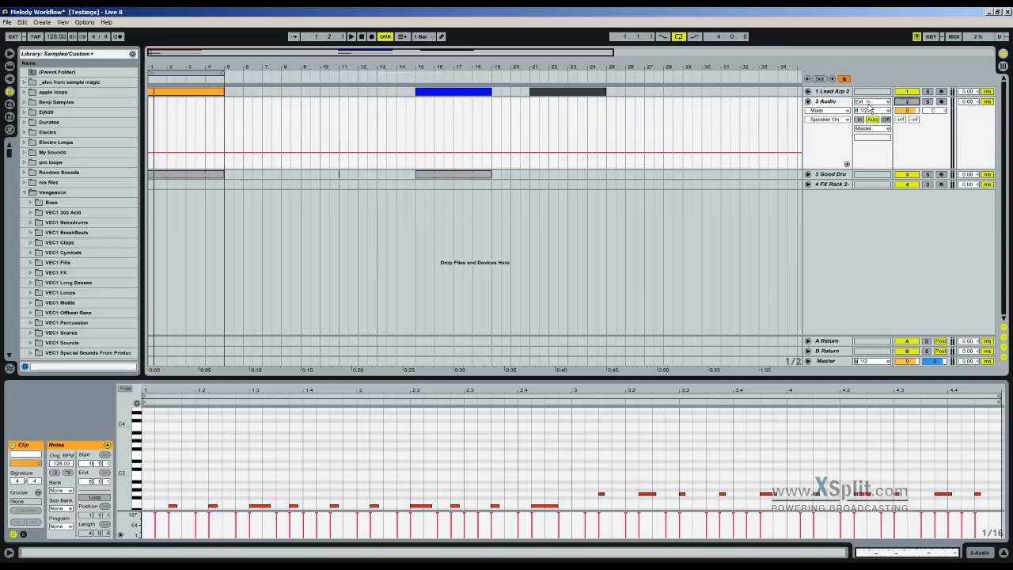
pyautogui.click(875, 103)
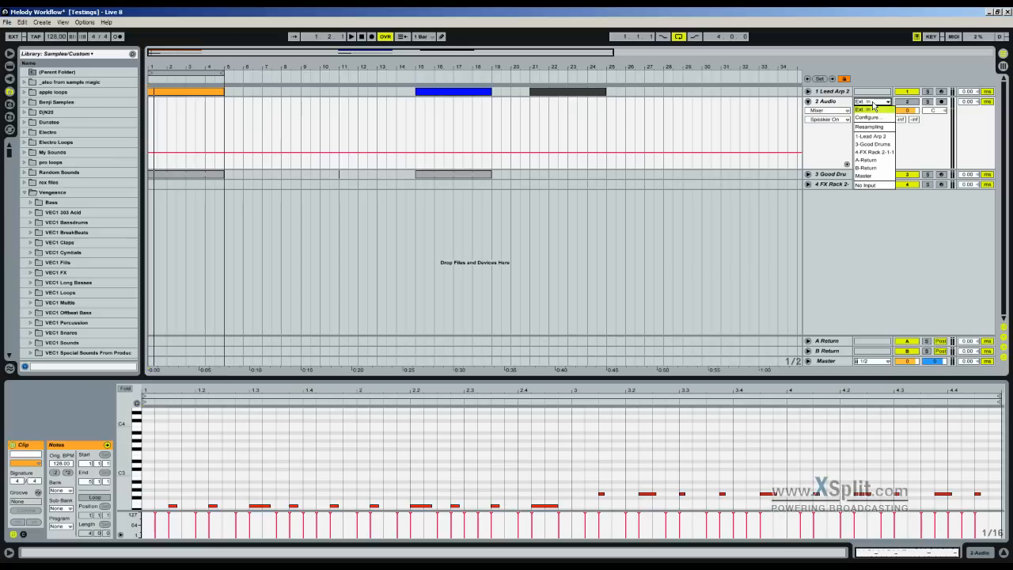
pyautogui.click(875, 137)
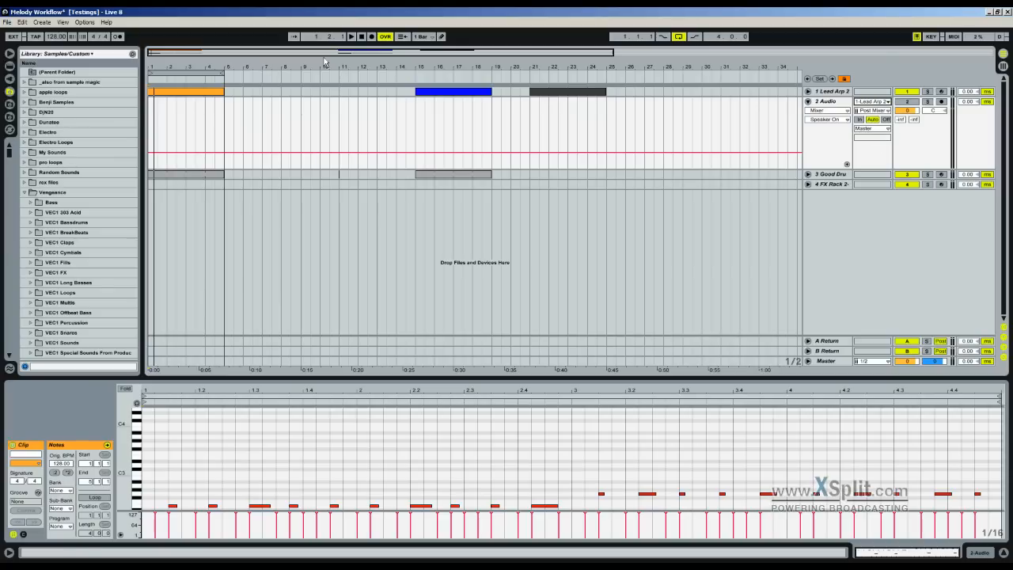
pyautogui.click(150, 110)
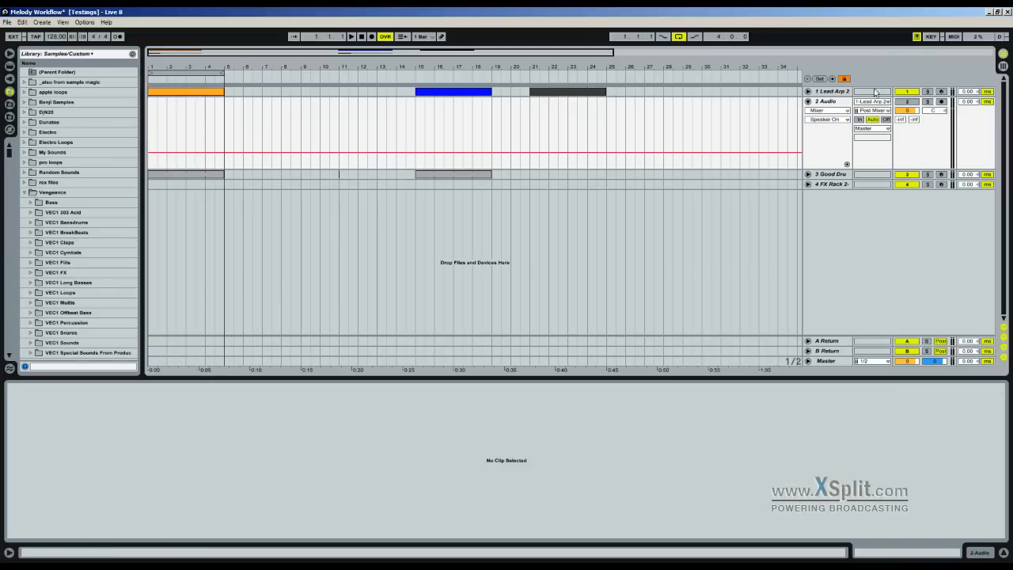
# Rename the Lead Arp 2 track as Lead
pyautogui.click(832, 92)
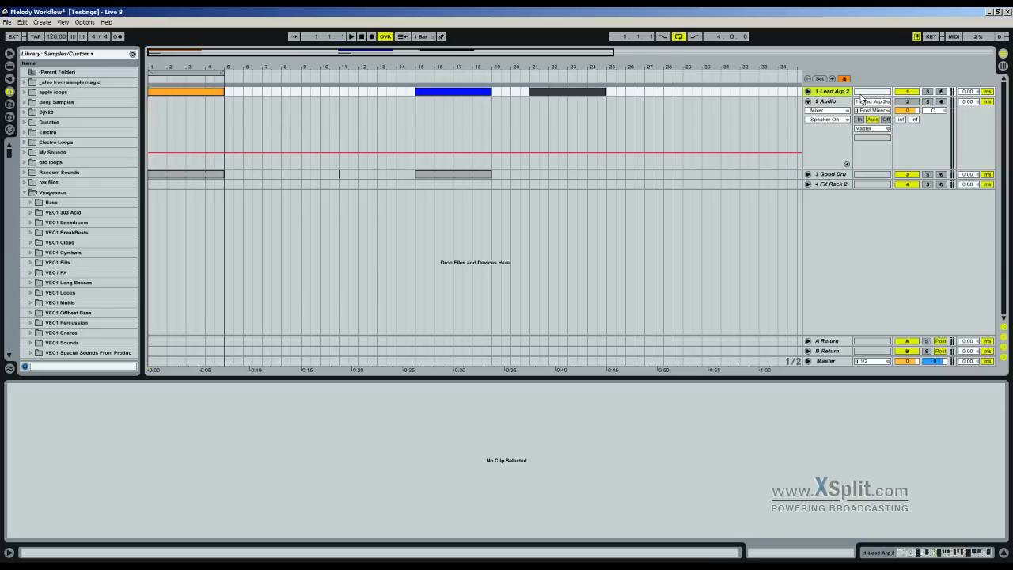
pyautogui.hotkey('ctrl', 'r')
pyautogui.write('Lead')
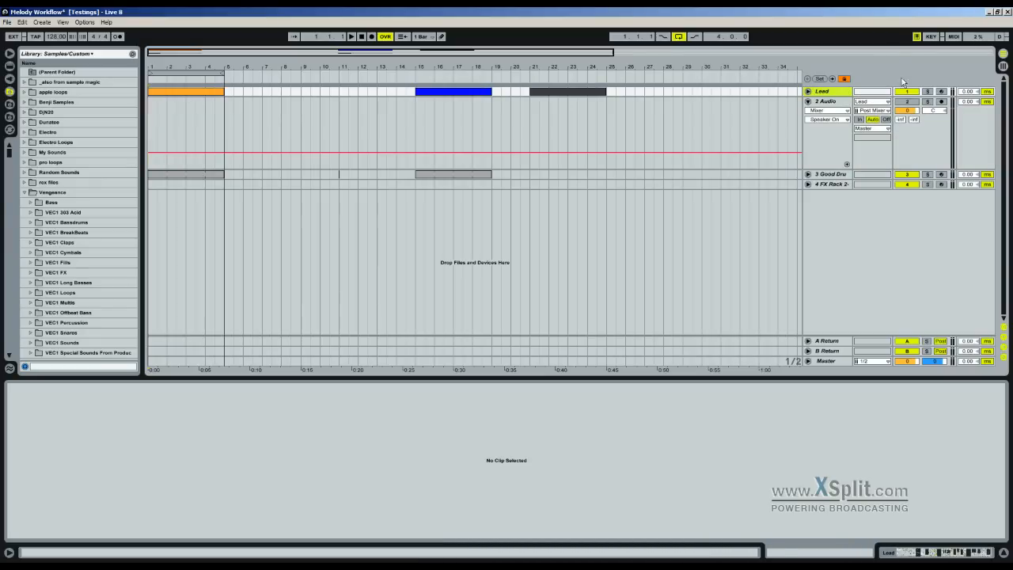
# Arm the audio track and record the Lead track's output onto it over the four-bar loop from 1.1.1
pyautogui.click(941, 101)
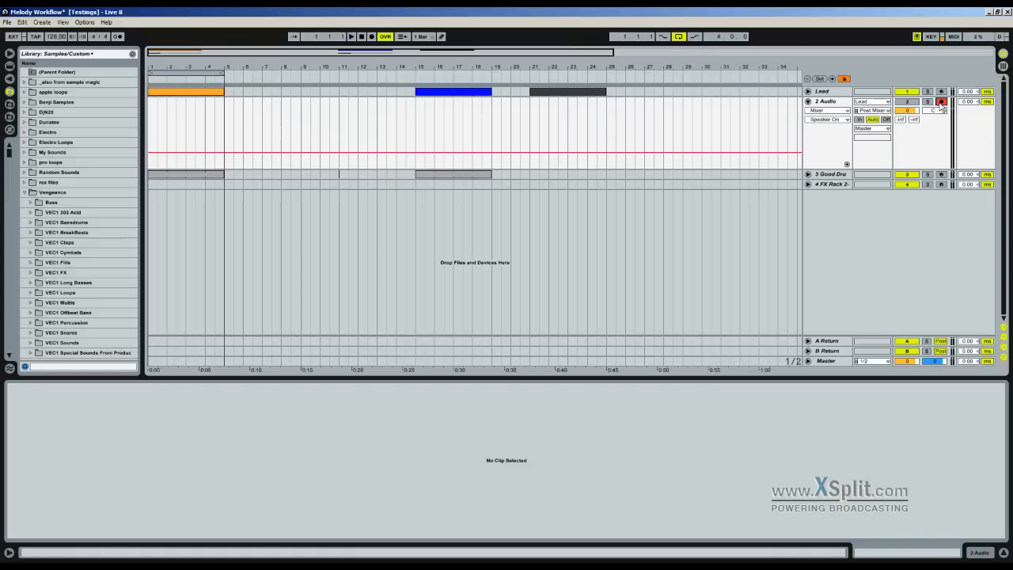
pyautogui.click(151, 111)
pyautogui.click(372, 36)
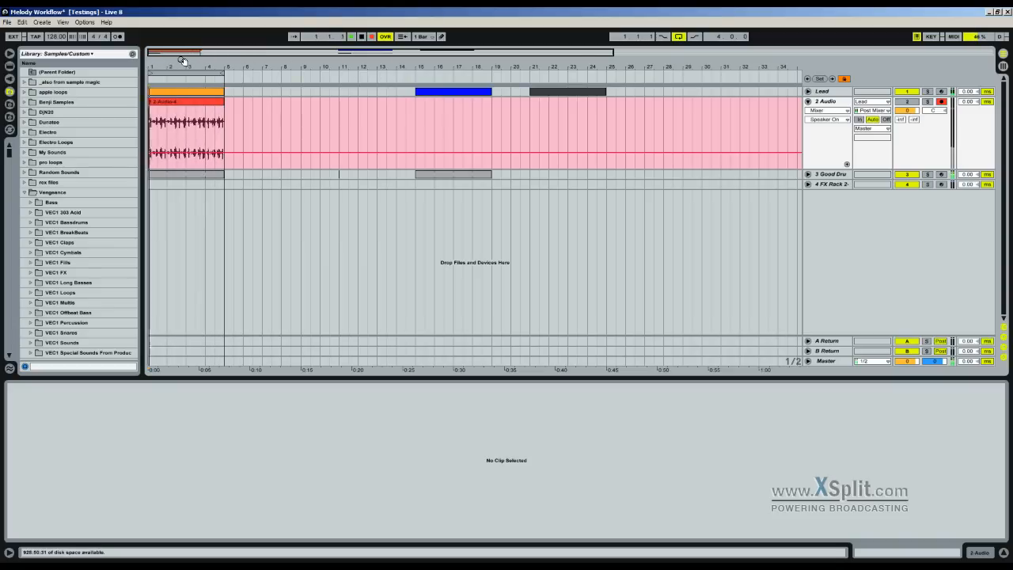
pyautogui.press('space')
# Select the recorded audio clip, deactivate the Lead track, and disarm and activate the audio track
pyautogui.moveTo(188, 65); pyautogui.dragTo(188, 92)
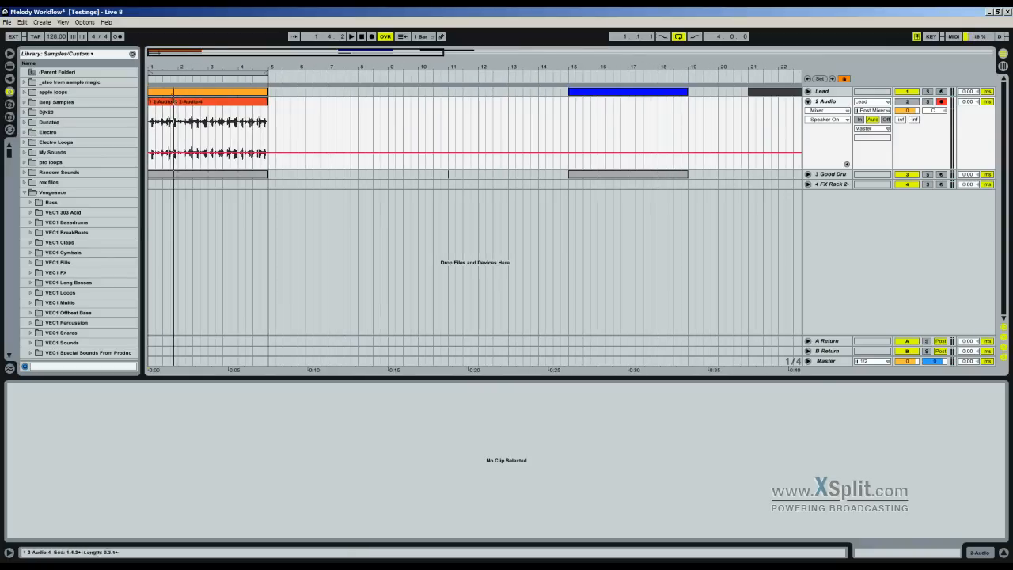
pyautogui.click(162, 103)
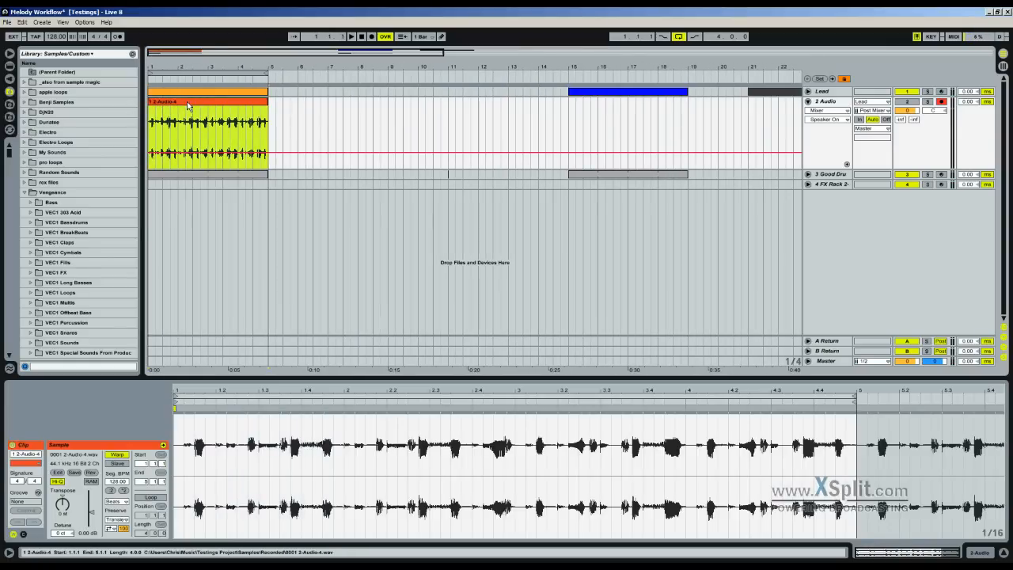
pyautogui.click(906, 93)
pyautogui.click(941, 102)
pyautogui.click(907, 101)
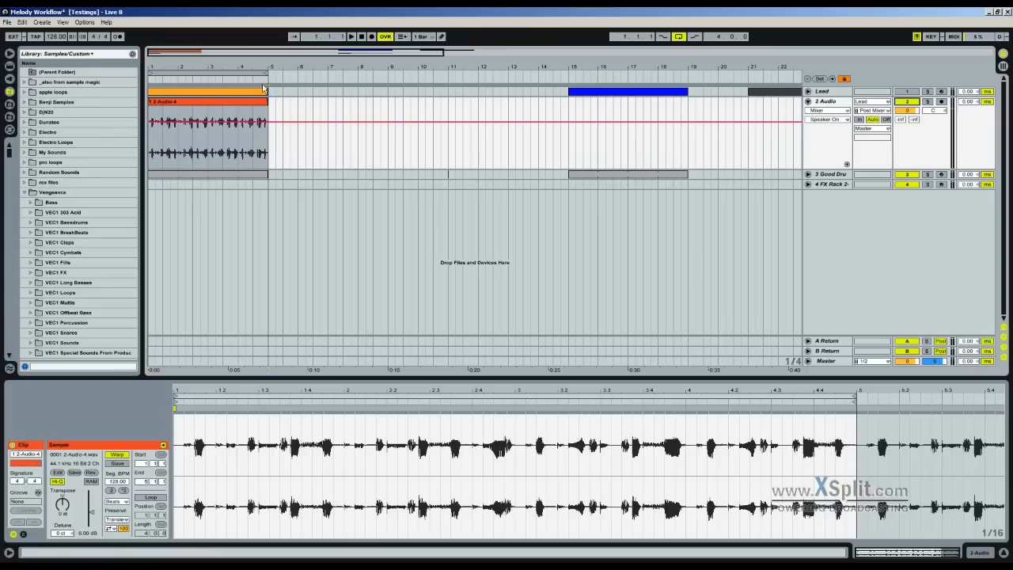
# Audition the recorded audio clip in place of the Lead track and show the audio track's effects chain
pyautogui.click(186, 101)
pyautogui.press('space')
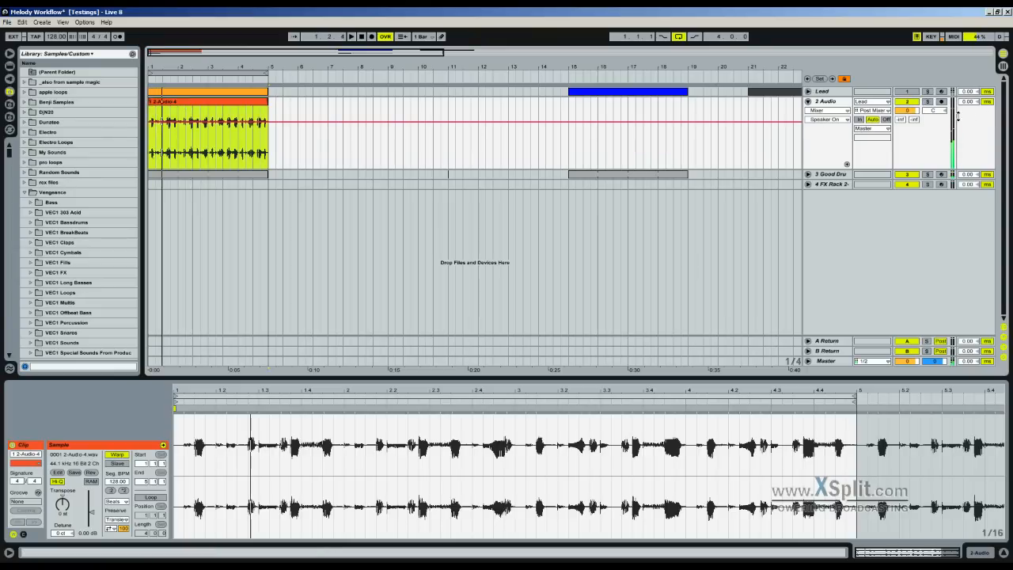
pyautogui.press('space')
pyautogui.click(975, 554)
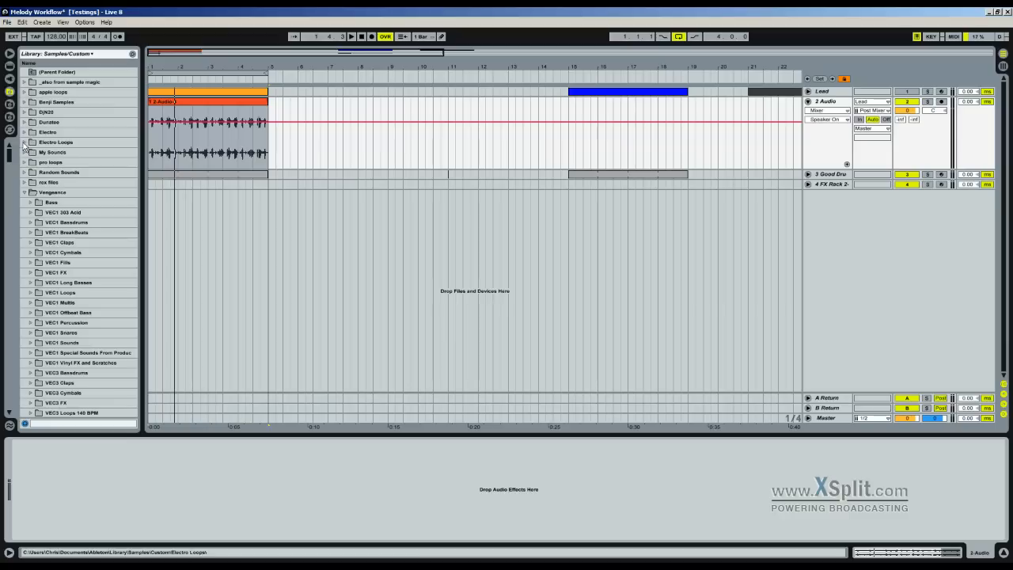
# Show the Good Drums track's devices, return to the audio track, and audition the recorded clip from 1.1.1
pyautogui.moveTo(199, 67); pyautogui.dragTo(365, 116)
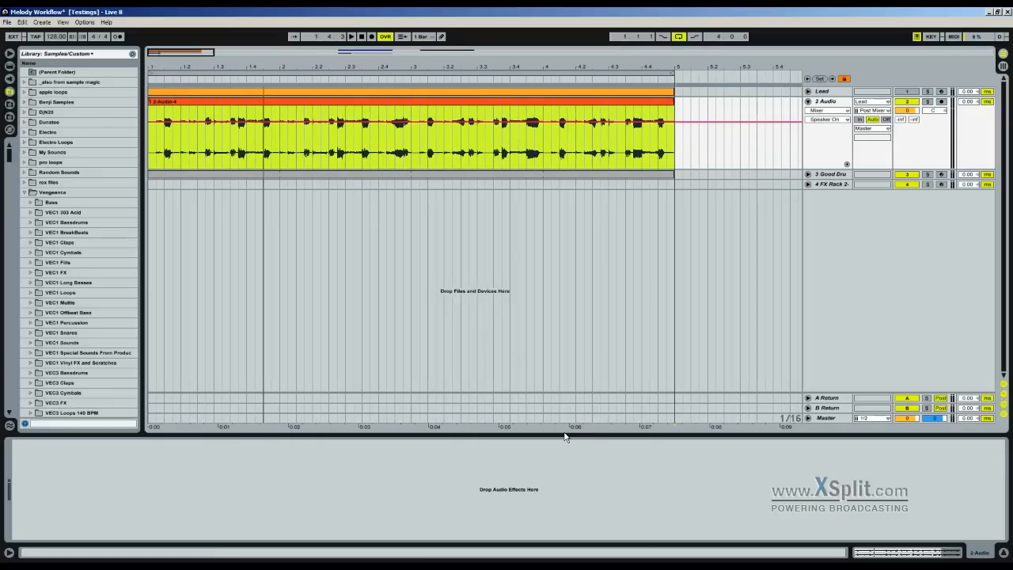
pyautogui.click(819, 174)
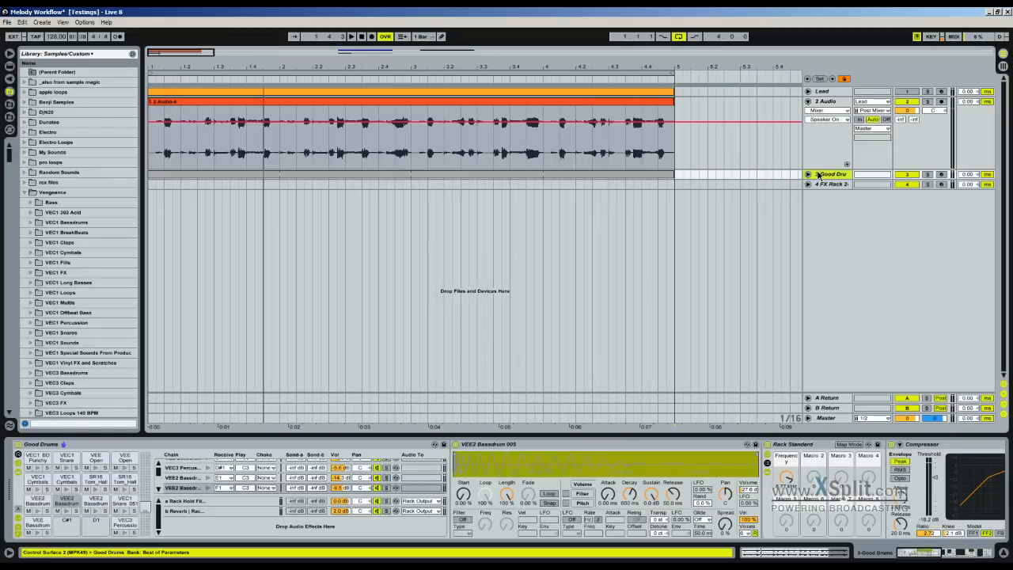
pyautogui.click(828, 105)
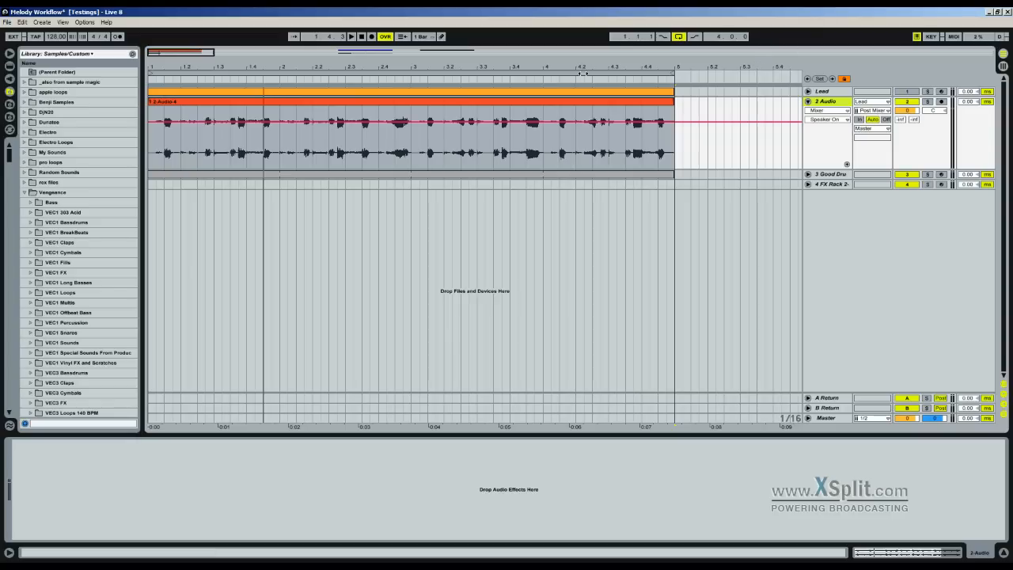
pyautogui.click(153, 147)
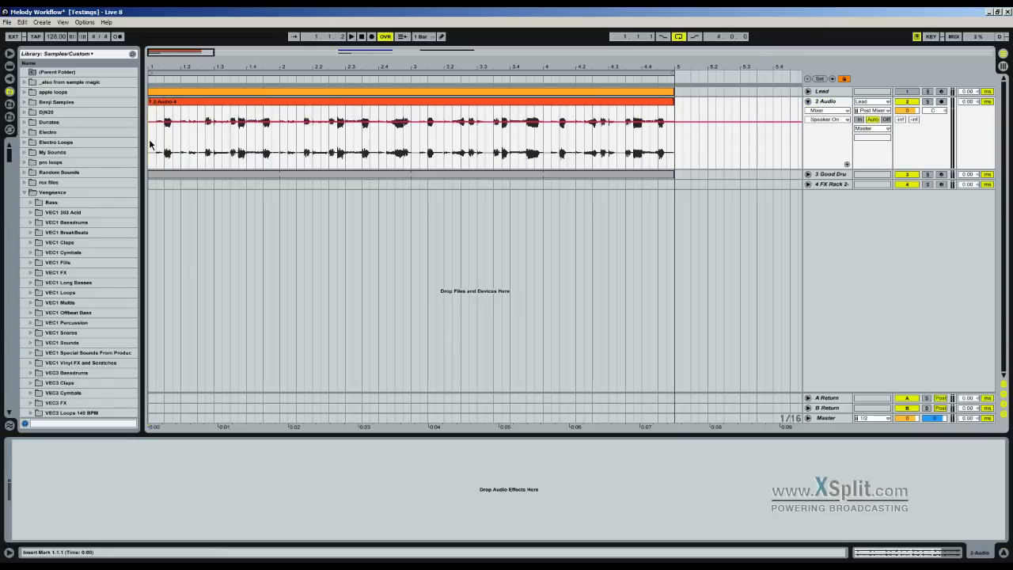
pyautogui.press('space')
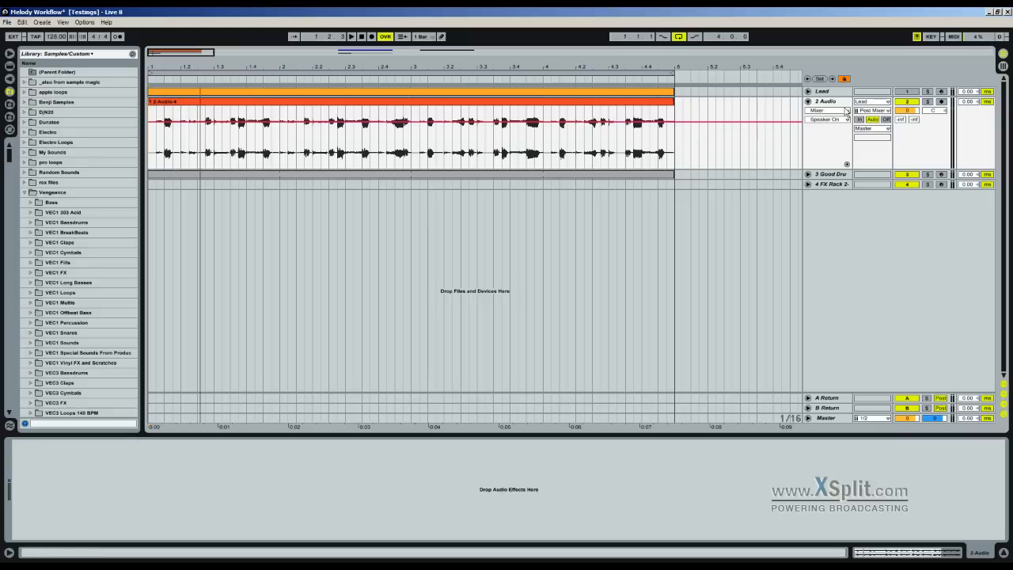
pyautogui.press('space')
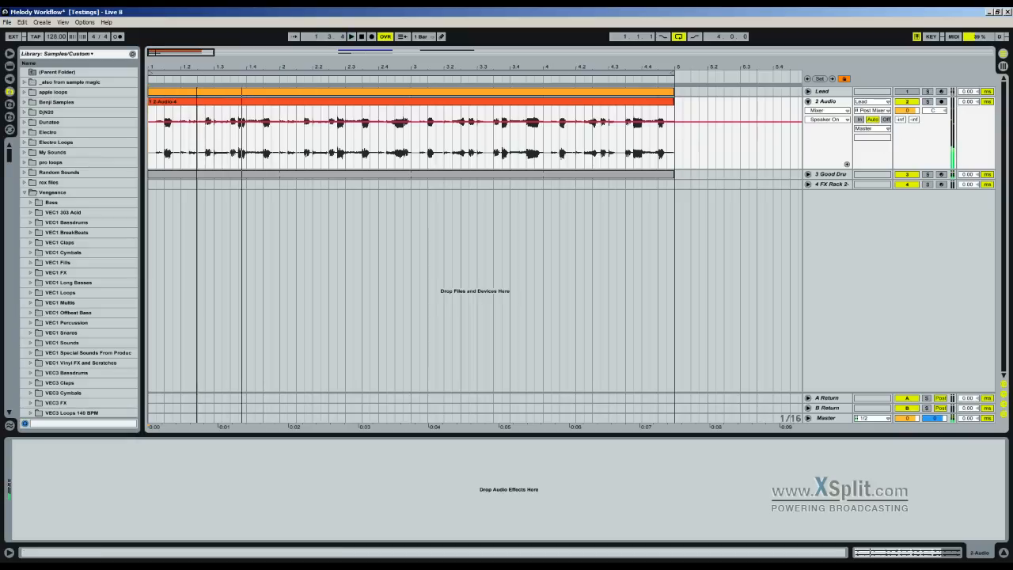
pyautogui.press('space')
# Hide the detail view and the browser to give the arrangement more room
pyautogui.moveTo(266, 68); pyautogui.dragTo(266, 108)
pyautogui.click(313, 435)
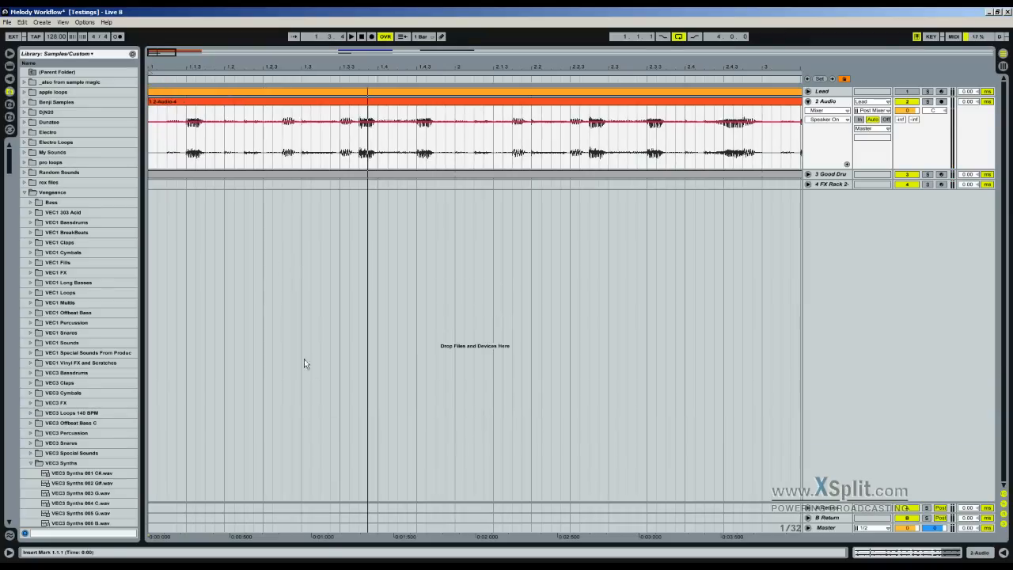
pyautogui.hotkey('ctrl', 'alt', 'b')
pyautogui.moveTo(167, 64); pyautogui.dragTo(109, 49)
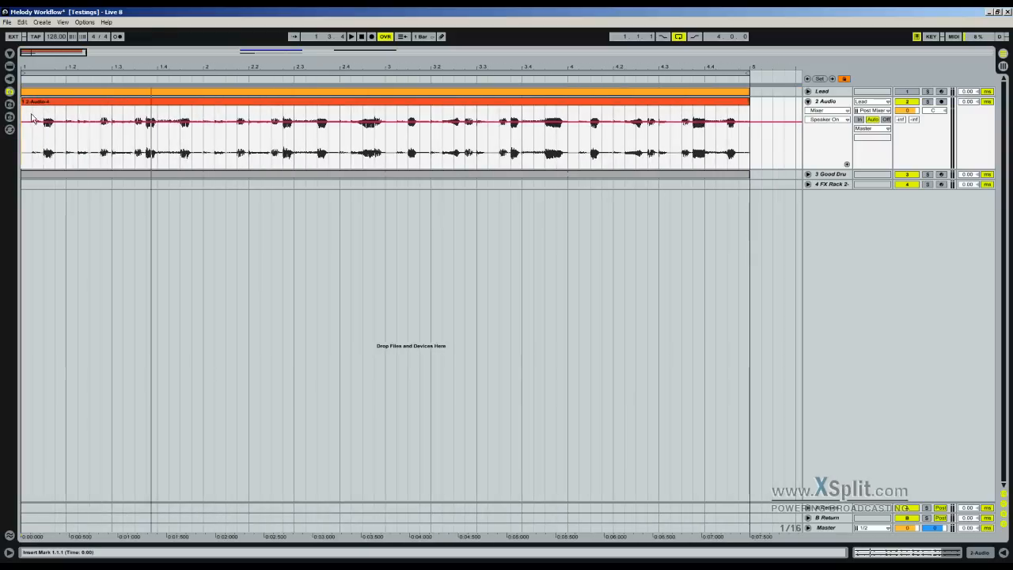
# Duplicate the sixteenth-note slice at 1.3.1 of the recorded audio onto 1.3.2, and audition it from 1.1.1
pyautogui.press('space')
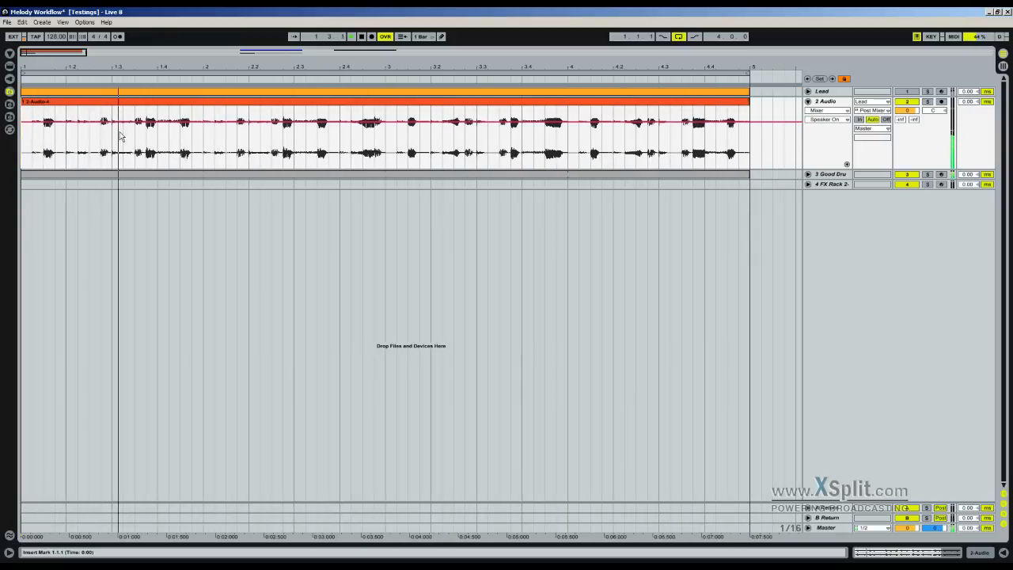
pyautogui.click(116, 120)
pyautogui.moveTo(118, 118); pyautogui.dragTo(124, 118)
pyautogui.press('space')
pyautogui.hotkey('ctrl', 'd')
pyautogui.click(117, 119)
pyautogui.press('space')
pyautogui.click(22, 116)
pyautogui.press('space')
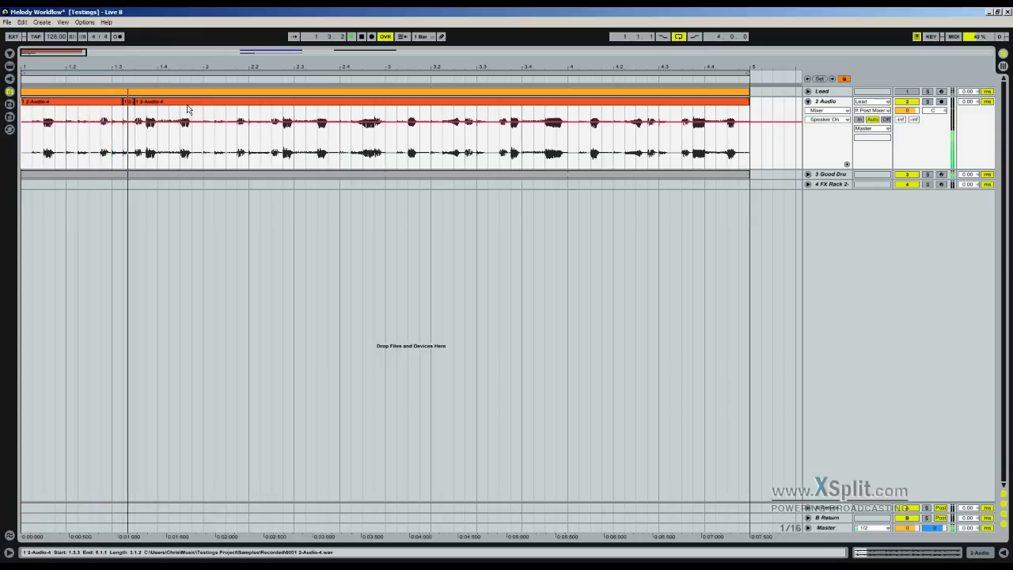
pyautogui.press('space')
# Show the duplicated slice at 1.3.2 in the clip view and examine its waveform up close
pyautogui.moveTo(139, 67)
pyautogui.mouseDown()
pyautogui.moveTo(139, 118)
pyautogui.moveTo(143, 78)
pyautogui.mouseUp()
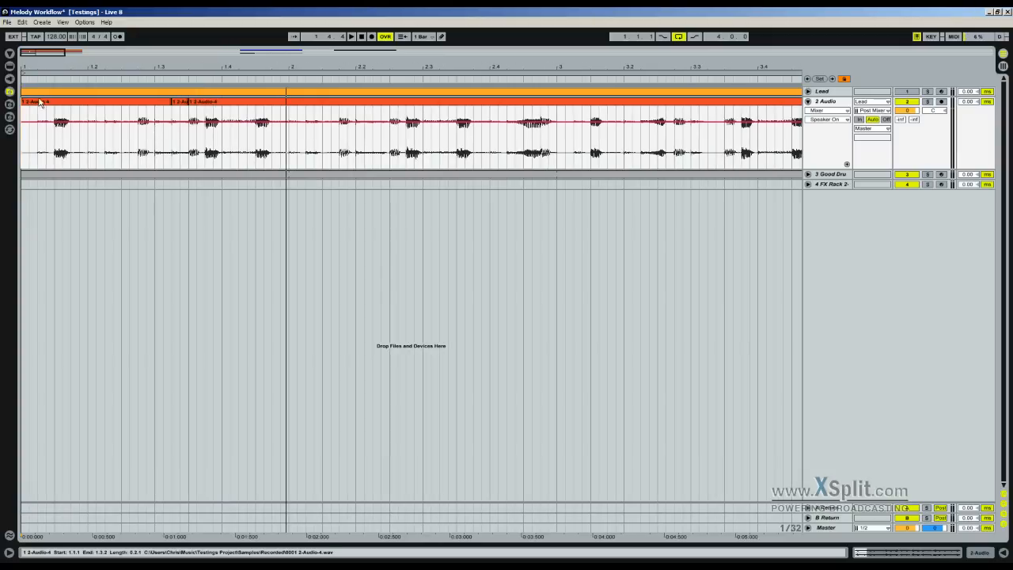
pyautogui.click(40, 102)
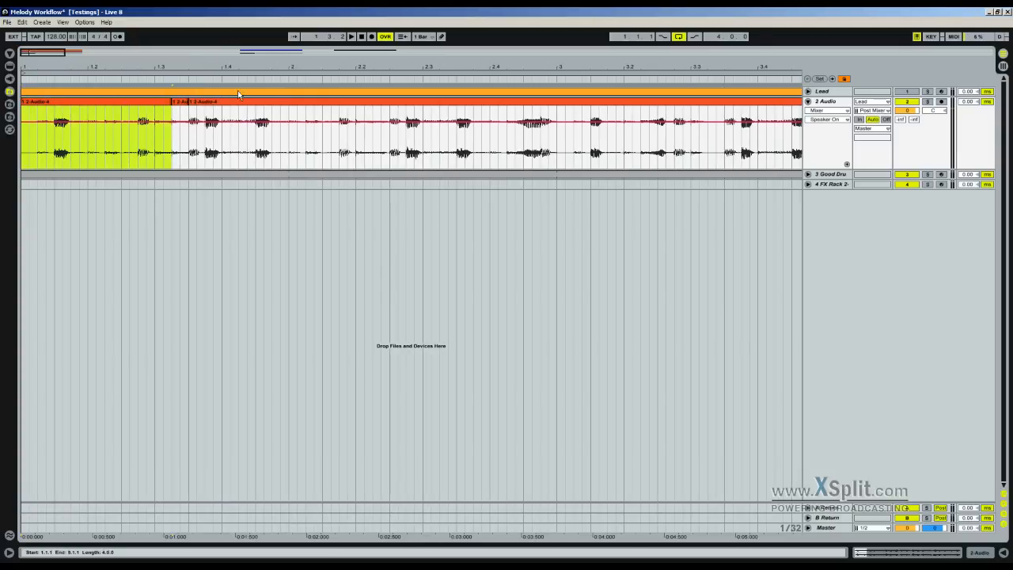
pyautogui.moveTo(195, 61); pyautogui.dragTo(195, 71)
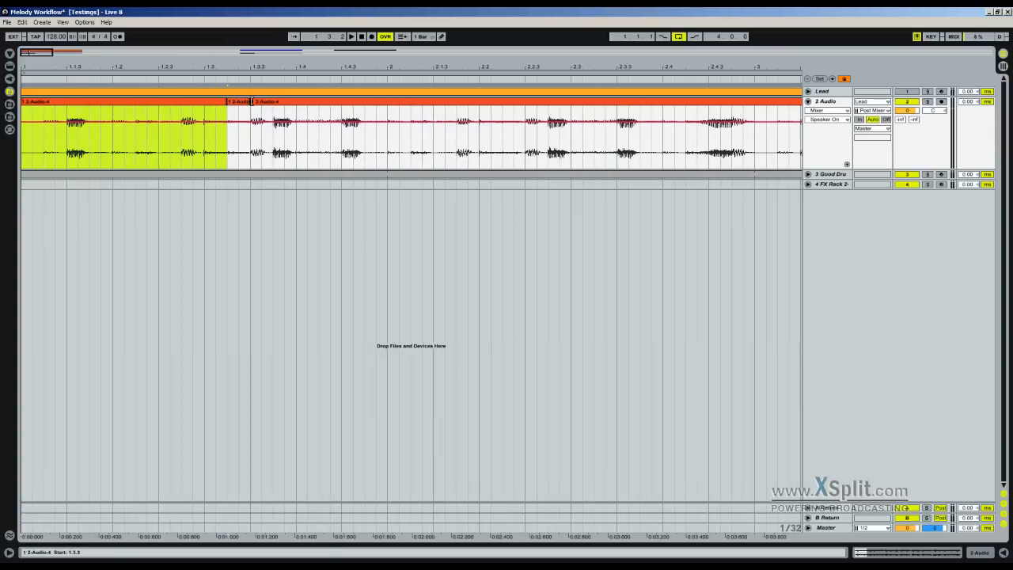
pyautogui.click(238, 102)
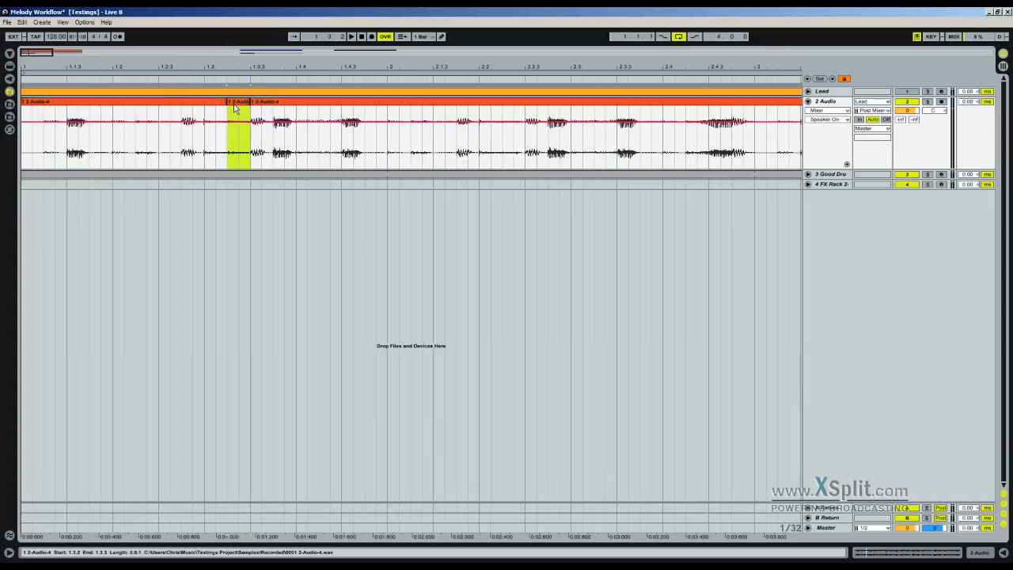
pyautogui.click(865, 554)
pyautogui.moveTo(284, 393); pyautogui.dragTo(284, 451)
pyautogui.moveTo(855, 395); pyautogui.dragTo(760, 431)
pyautogui.moveTo(290, 396); pyautogui.dragTo(262, 411)
pyautogui.moveTo(981, 390); pyautogui.dragTo(1005, 390)
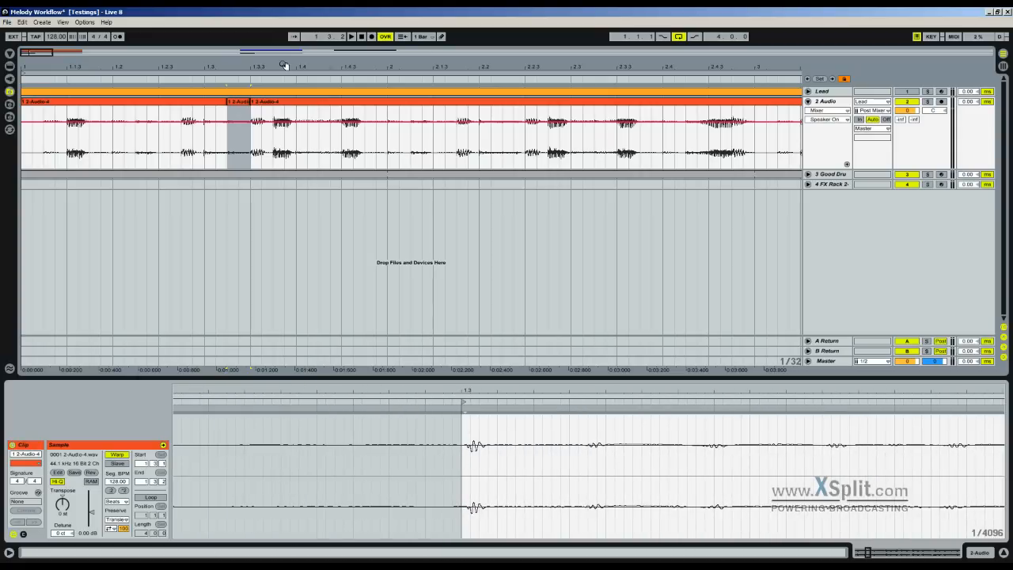
# Audition the edited audio from 1.1.1 and again from 1.2.1
pyautogui.moveTo(299, 64); pyautogui.dragTo(299, 16)
pyautogui.press('space')
pyautogui.press('space')
pyautogui.click(33, 102)
pyautogui.press('space')
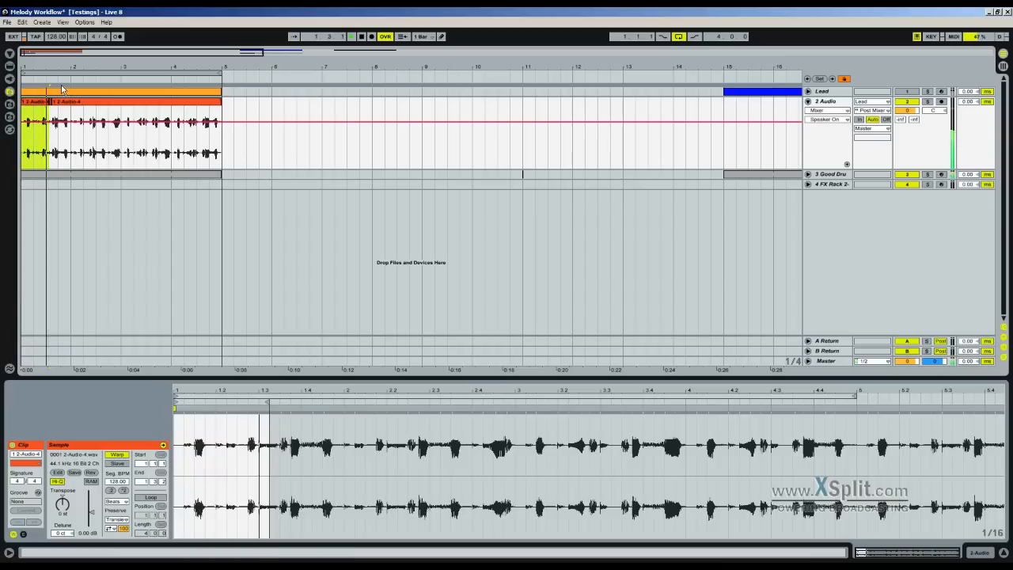
pyautogui.moveTo(68, 64); pyautogui.dragTo(68, 119)
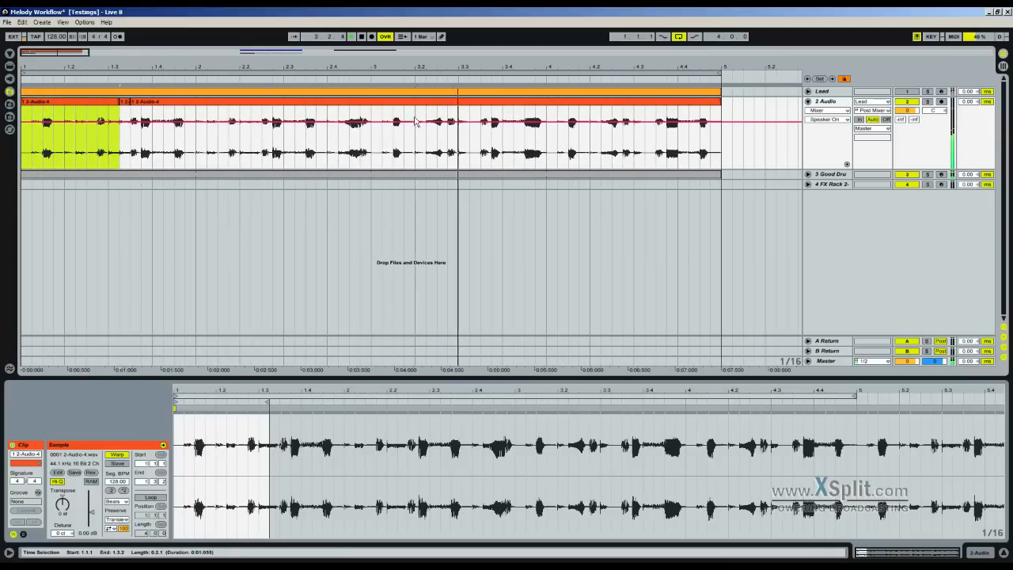
pyautogui.click(65, 115)
pyautogui.press('space')
pyautogui.press('space')
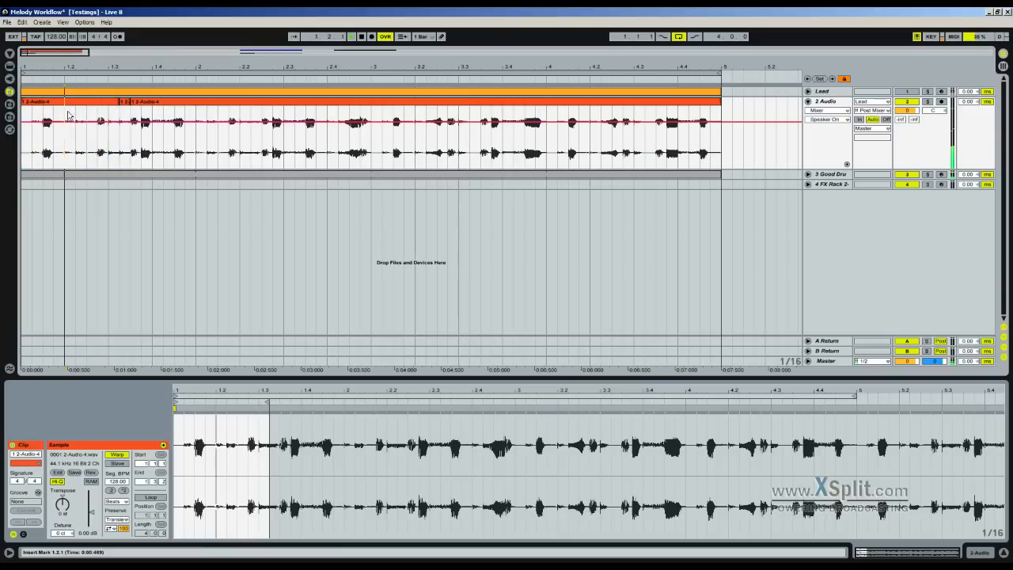
pyautogui.press('space')
# Try duplicating the eighth-note section from 1.2.1 to 1.2.3 onto 1.2.3, audition it, and undo the duplication
pyautogui.moveTo(68, 114); pyautogui.dragTo(88, 120)
pyautogui.hotkey('ctrl', 'd')
pyautogui.click(65, 117)
pyautogui.press('space')
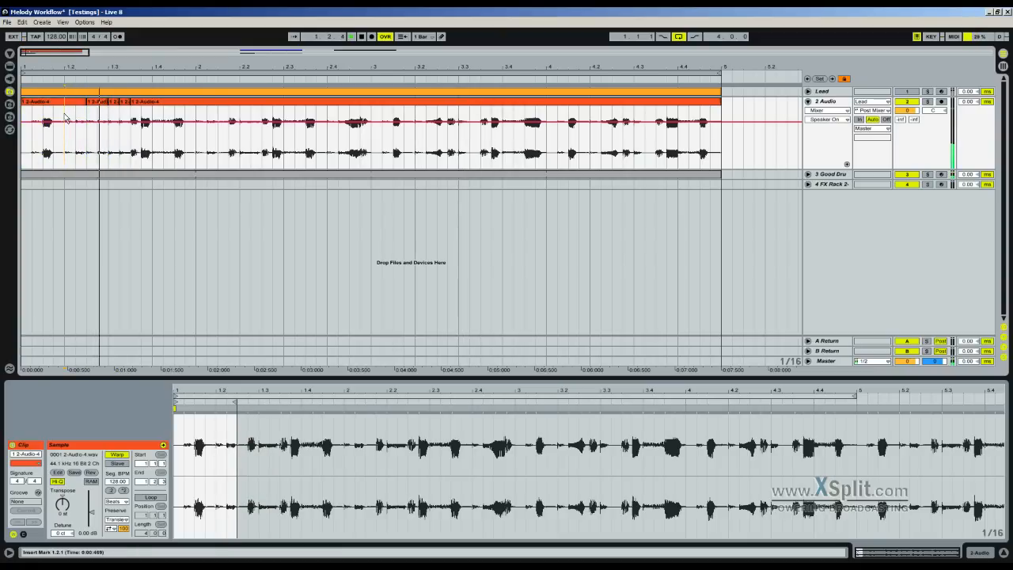
pyautogui.click(51, 102)
pyautogui.press('space')
pyautogui.press('space')
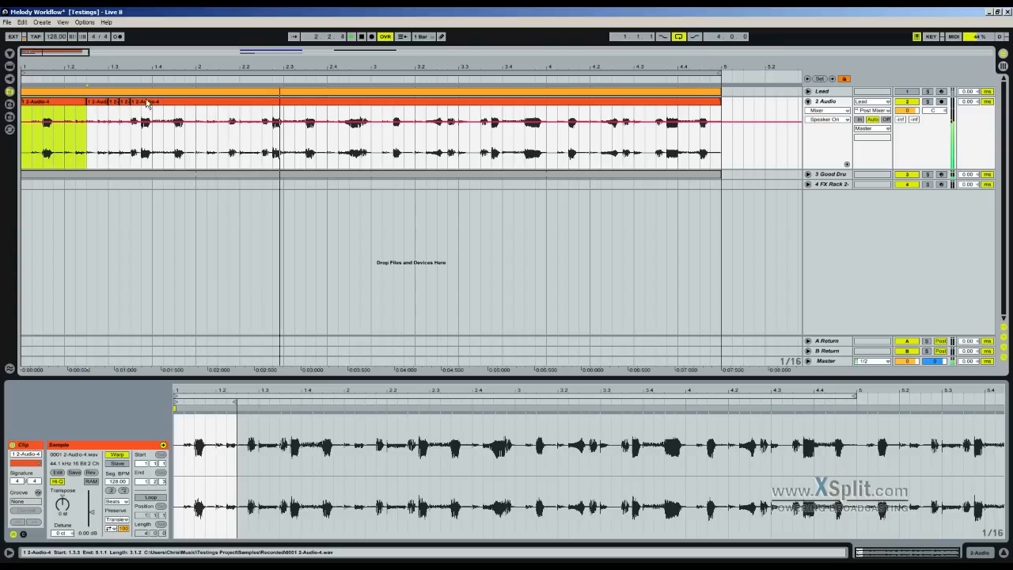
pyautogui.press('space')
pyautogui.hotkey('ctrl', 'z')
# Duplicate the sixteenth-note slice at 1.2.2 of the recorded audio onto 1.2.3 and audition the repeat
pyautogui.moveTo(75, 117); pyautogui.dragTo(84, 120)
pyautogui.hotkey('ctrl', 'd')
pyautogui.click(77, 121)
pyautogui.press('space')
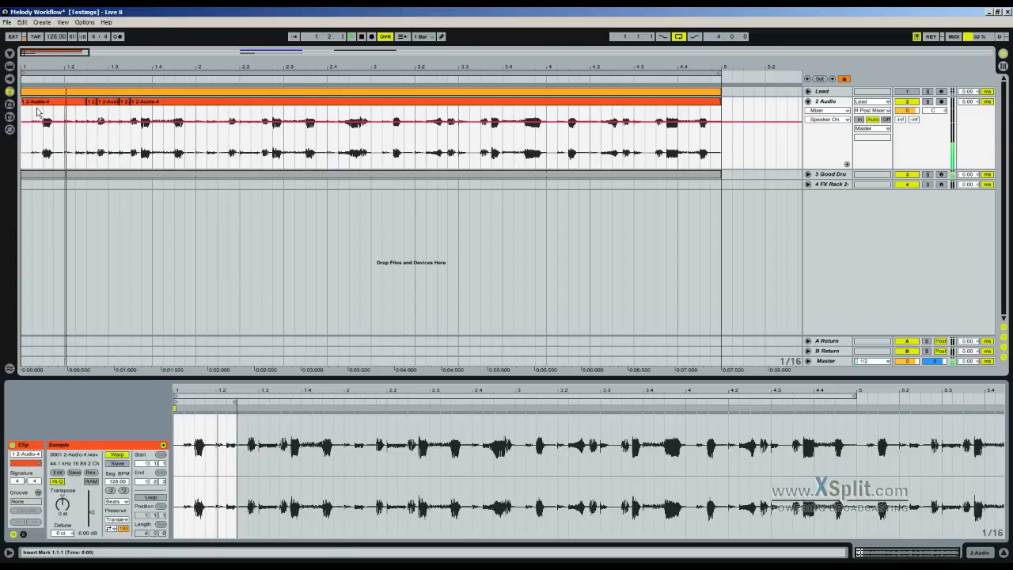
pyautogui.press('space')
# Extend the repeated slice over 1.2.4 and 1.3.1 on the audio track, and audition the stutter
pyautogui.moveTo(79, 113); pyautogui.dragTo(122, 112)
pyautogui.hotkey('ctrl', 'z')
pyautogui.click(29, 117)
pyautogui.press('space')
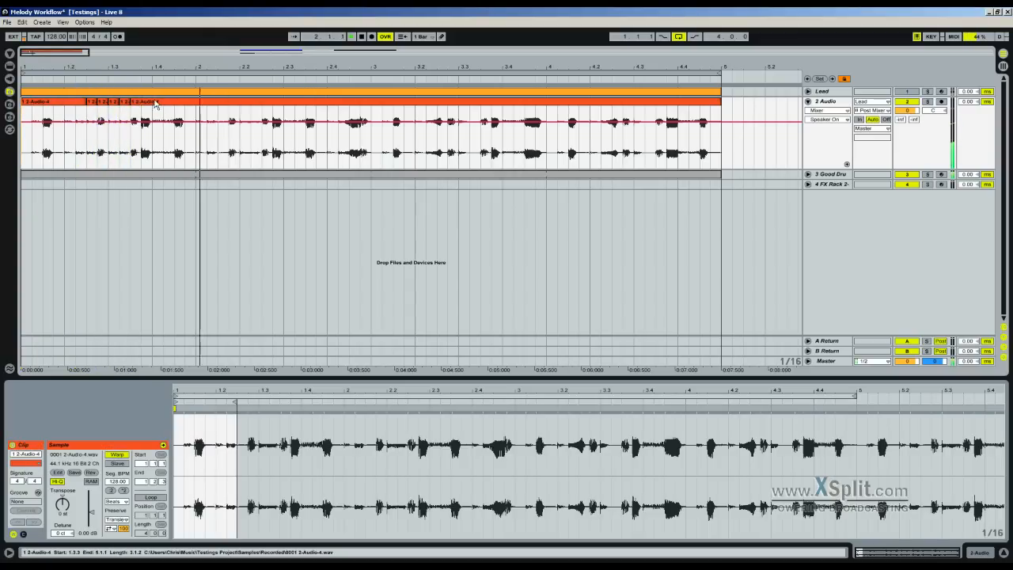
# Copy the two repeated slices from 1.3.1 to 1.3.3 onto 2.3.1, 3.3.1 and 4.3.1
pyautogui.click(110, 118)
pyautogui.moveTo(109, 116); pyautogui.dragTo(129, 109)
pyautogui.press('space')
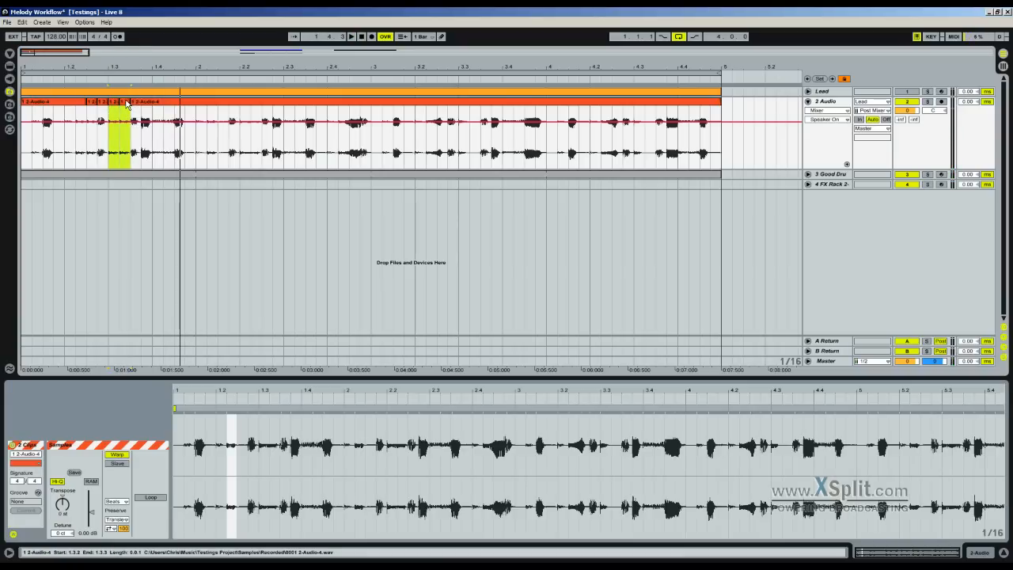
pyautogui.moveTo(127, 103); pyautogui.dragTo(641, 137)
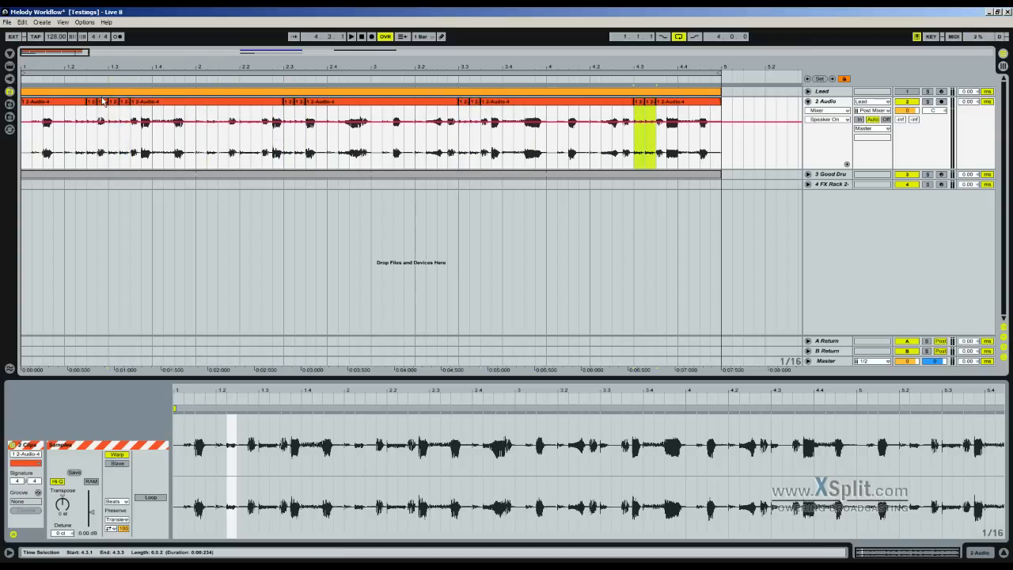
# Play the edited loop from 1.1.1, unfold the Good Drums track, and set its volume to -4.1
pyautogui.click(22, 117)
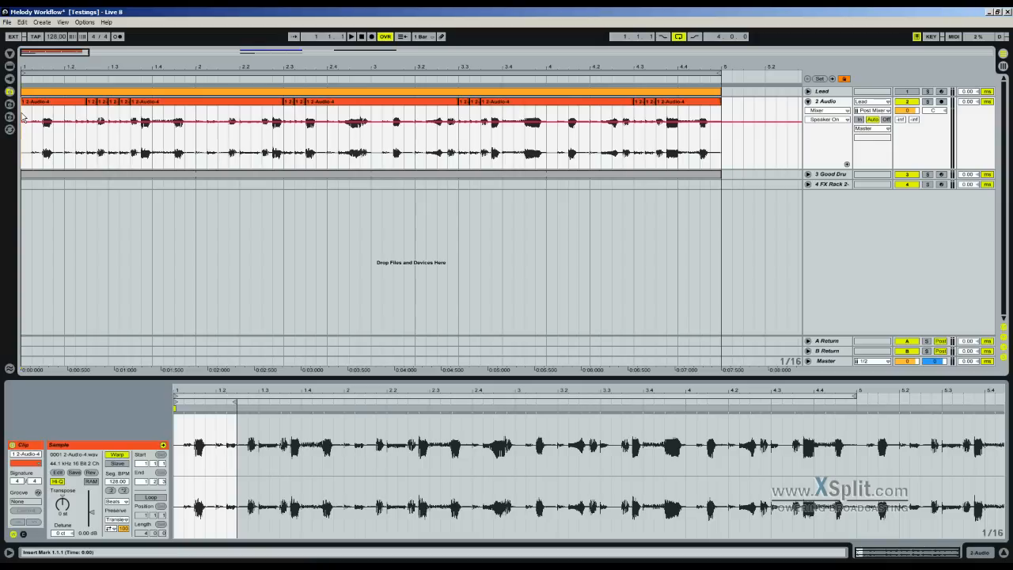
pyautogui.press('space')
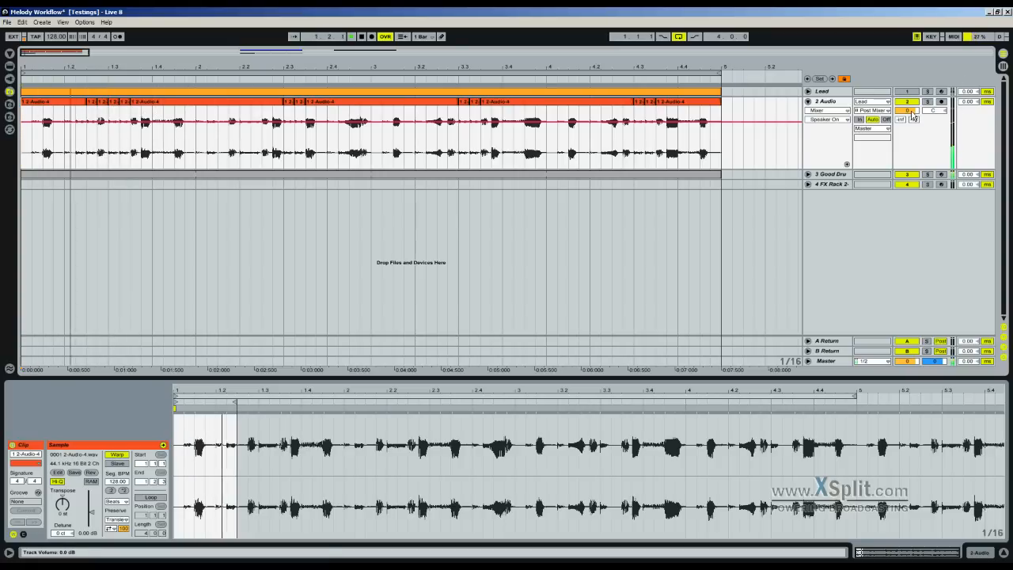
pyautogui.click(808, 174)
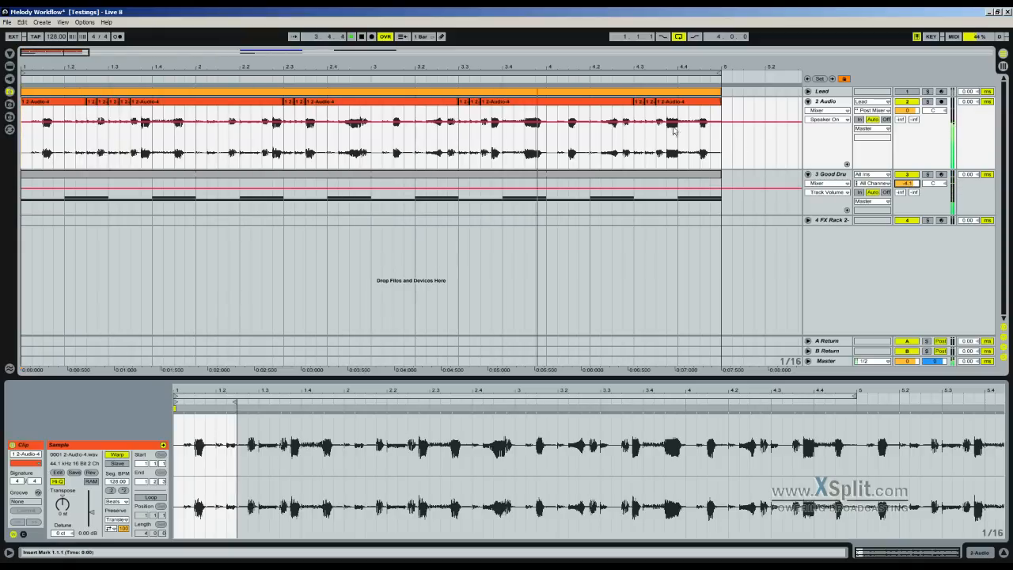
pyautogui.press('space')
# Insert a new audio track below the recorded audio track, hide the detail view, and unfold the new track
pyautogui.click(225, 103)
pyautogui.click(839, 104)
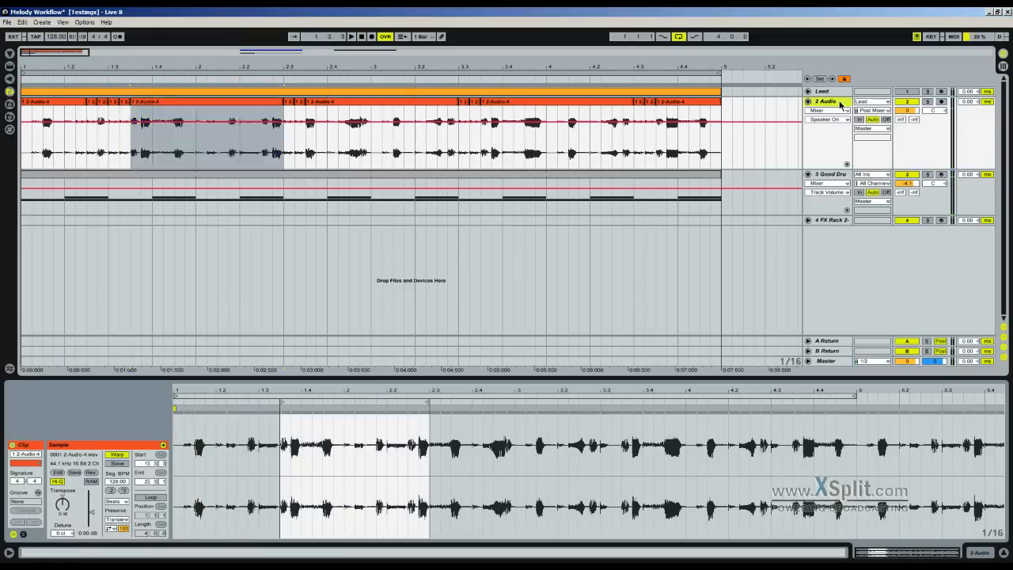
pyautogui.hotkey('ctrl', 't')
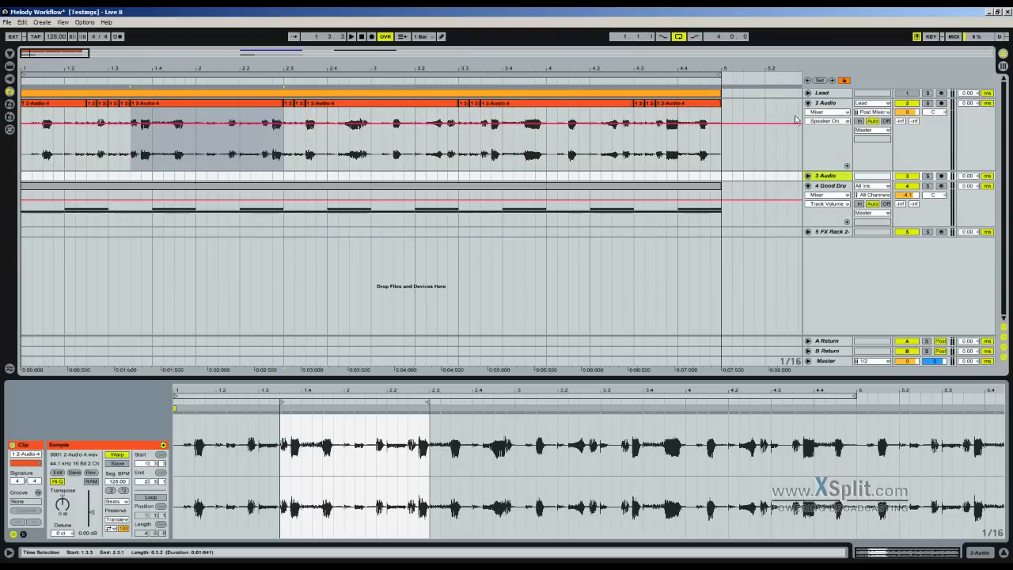
pyautogui.click(795, 377)
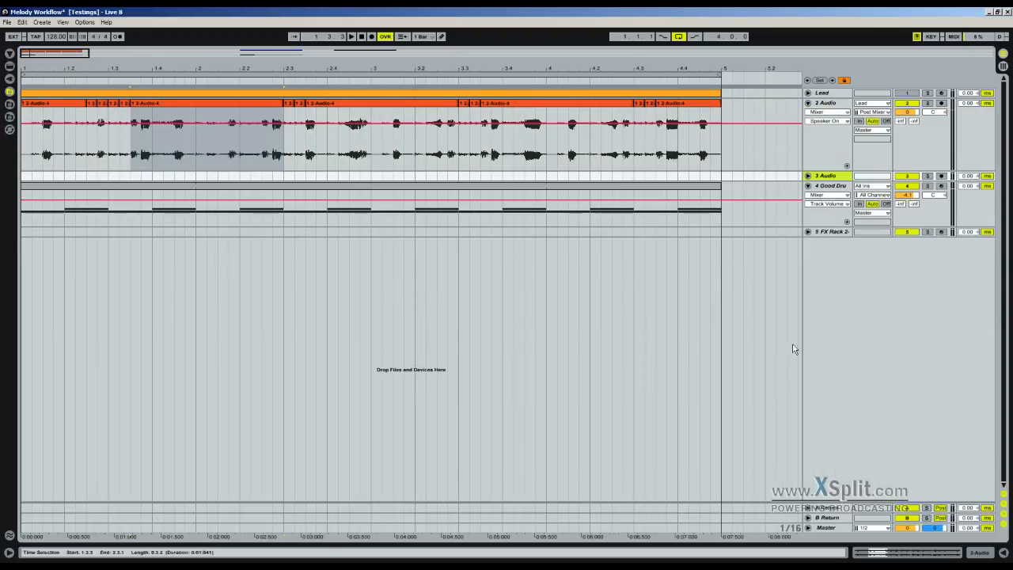
pyautogui.click(808, 176)
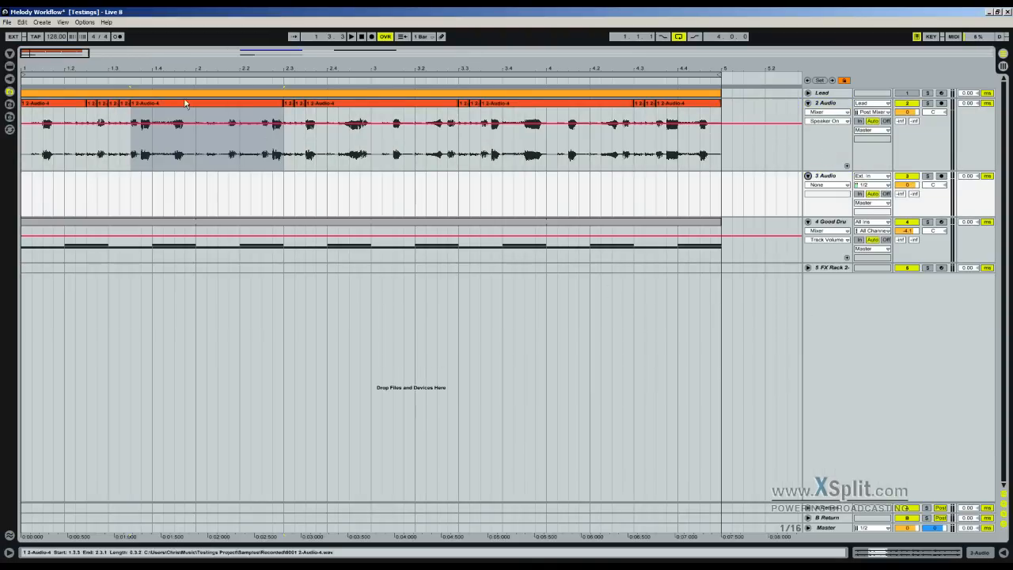
# Copy the audio clip spanning 2.3.3 to 3.3.1 onto the new audio track at 2.1.1 and reverse it
pyautogui.click(332, 120)
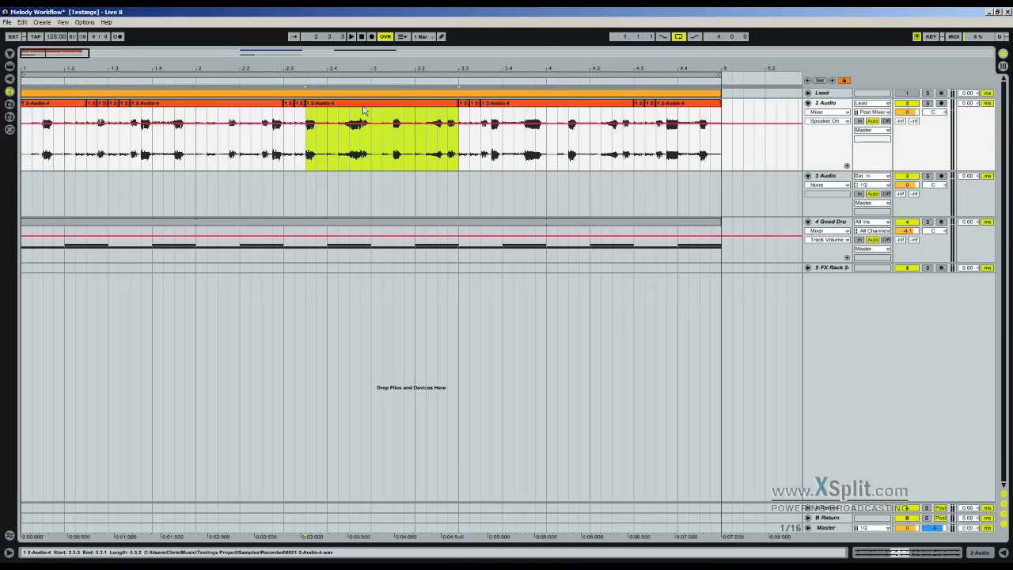
pyautogui.moveTo(364, 109); pyautogui.dragTo(239, 198)
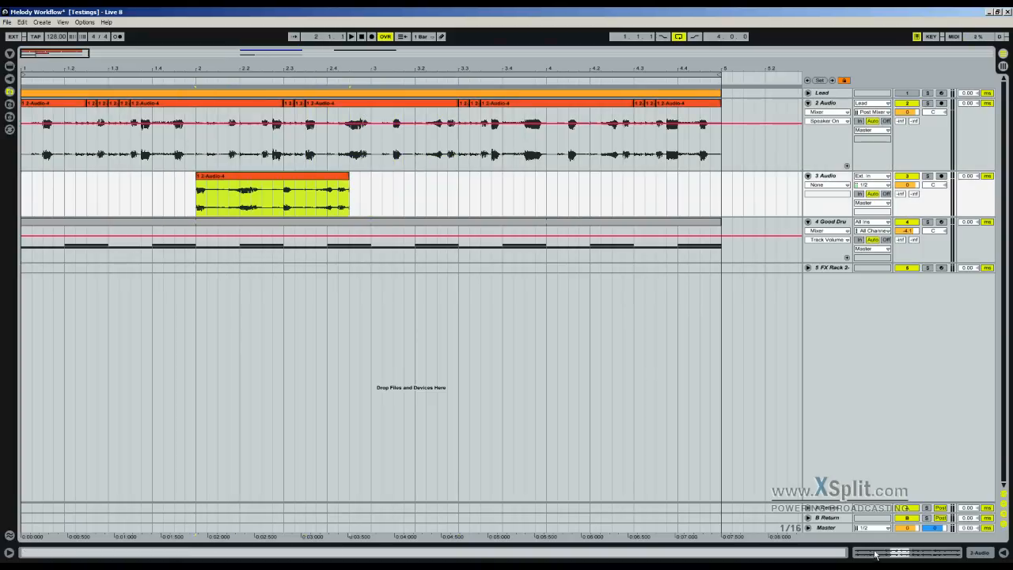
pyautogui.click(876, 554)
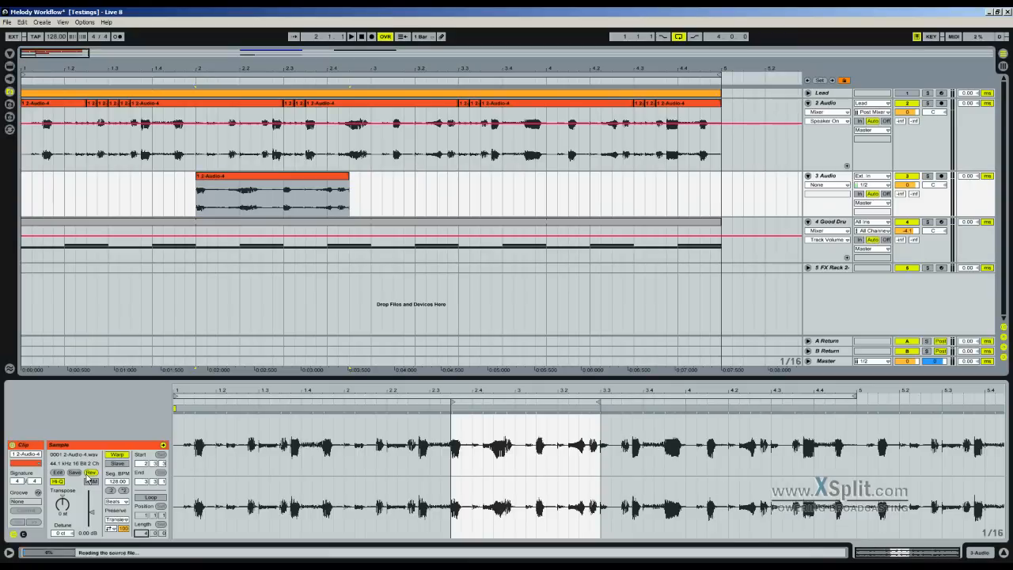
pyautogui.moveTo(204, 66); pyautogui.dragTo(232, 80)
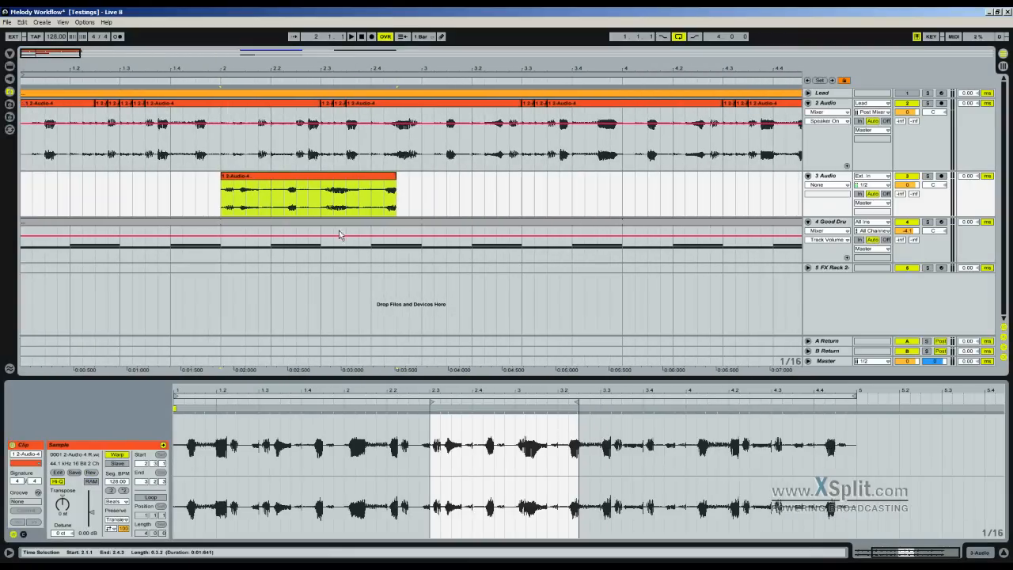
# Shorten the reversed clip on the 3 Audio track to one beat, ending at 2.2.1
pyautogui.moveTo(576, 403)
pyautogui.mouseDown()
pyautogui.moveTo(492, 404)
pyautogui.moveTo(470, 417)
pyautogui.mouseUp()
pyautogui.click(236, 184)
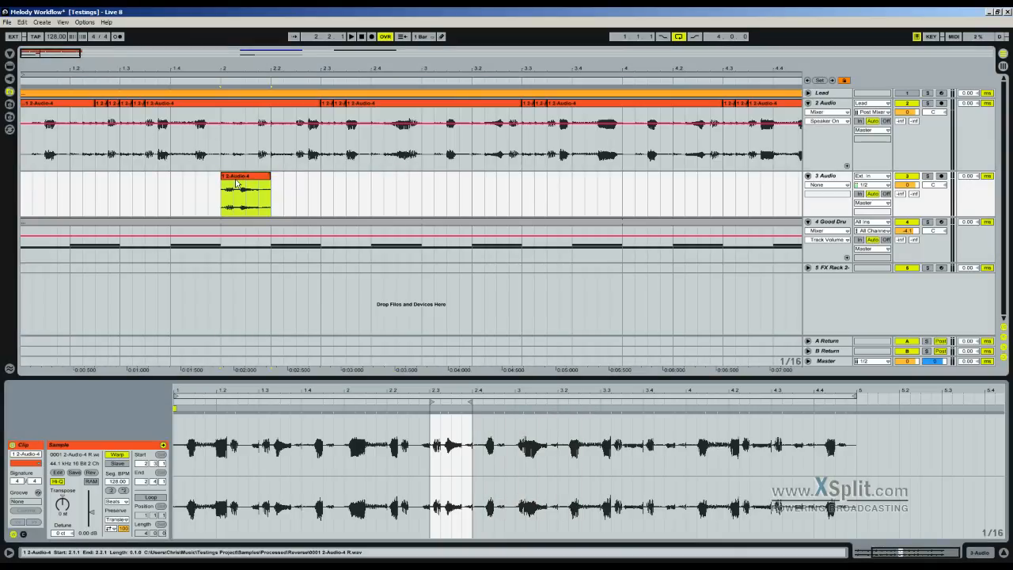
pyautogui.click(231, 182)
pyautogui.click(236, 178)
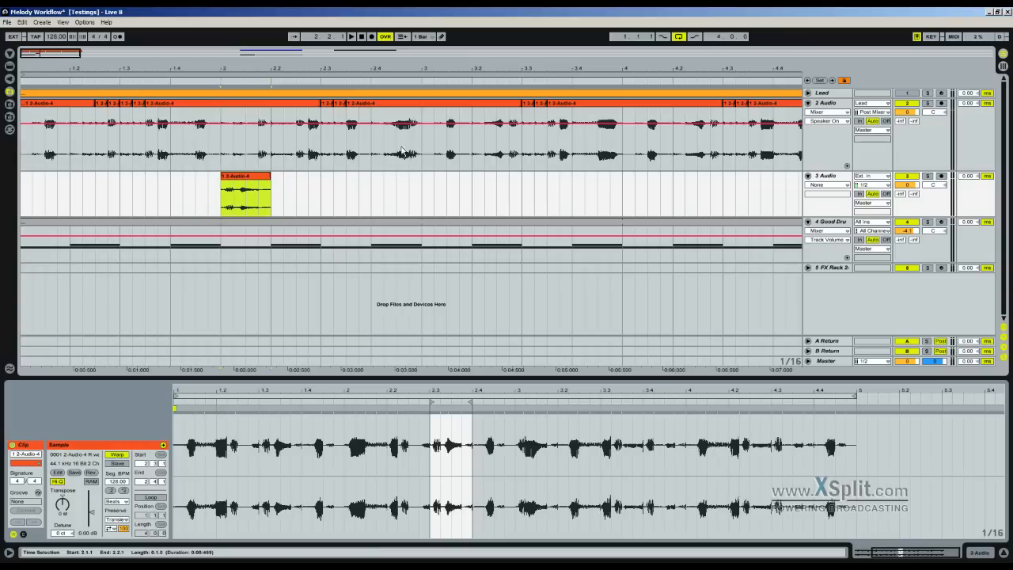
# Compare the reversed slice with the recorded audio around 2.3.3 and move the reversed clip to 2.4.1
pyautogui.moveTo(400, 65); pyautogui.dragTo(402, 87)
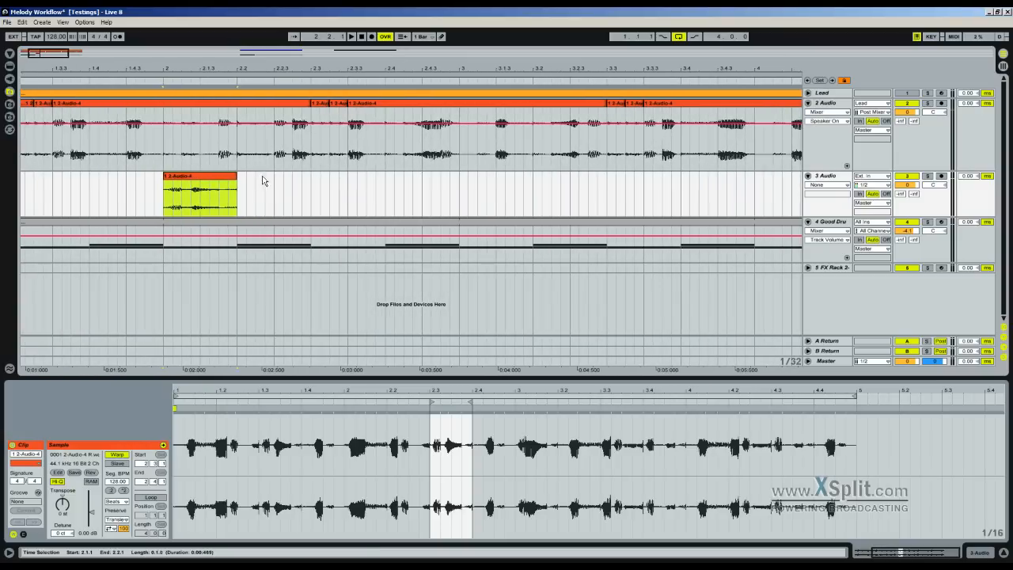
pyautogui.click(170, 200)
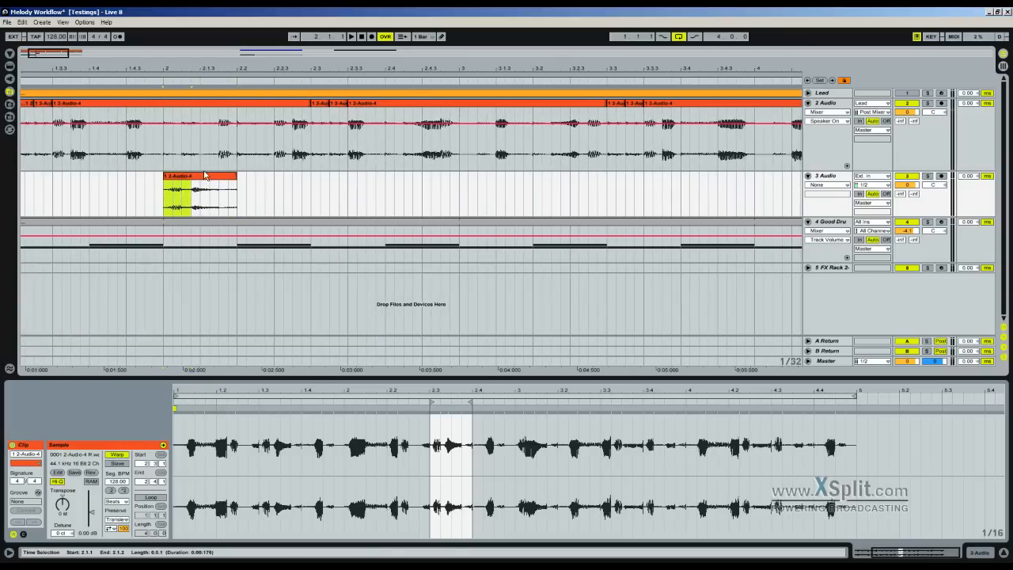
pyautogui.click(411, 137)
pyautogui.moveTo(396, 142); pyautogui.dragTo(463, 148)
pyautogui.moveTo(356, 152); pyautogui.dragTo(429, 140)
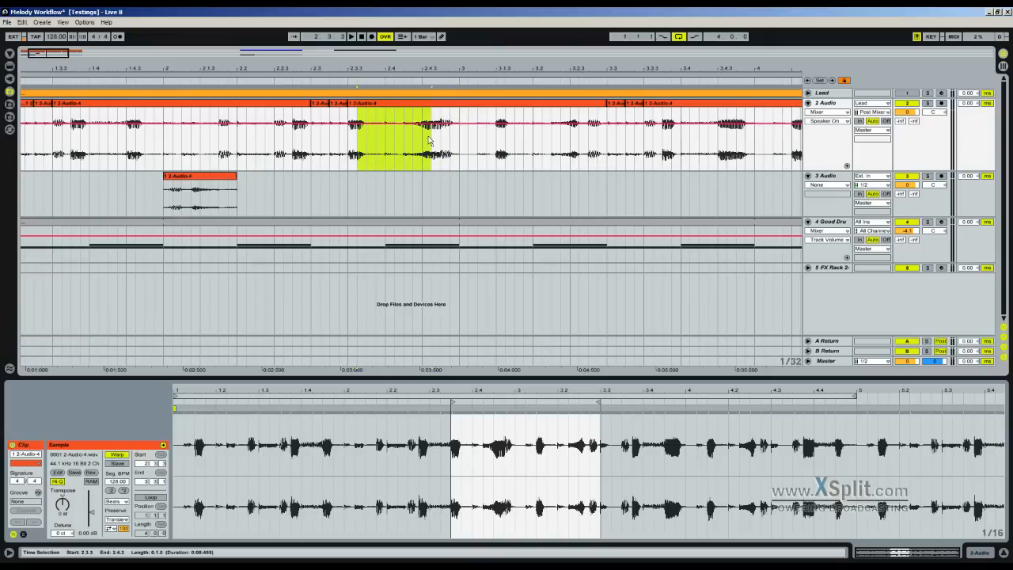
pyautogui.click(212, 183)
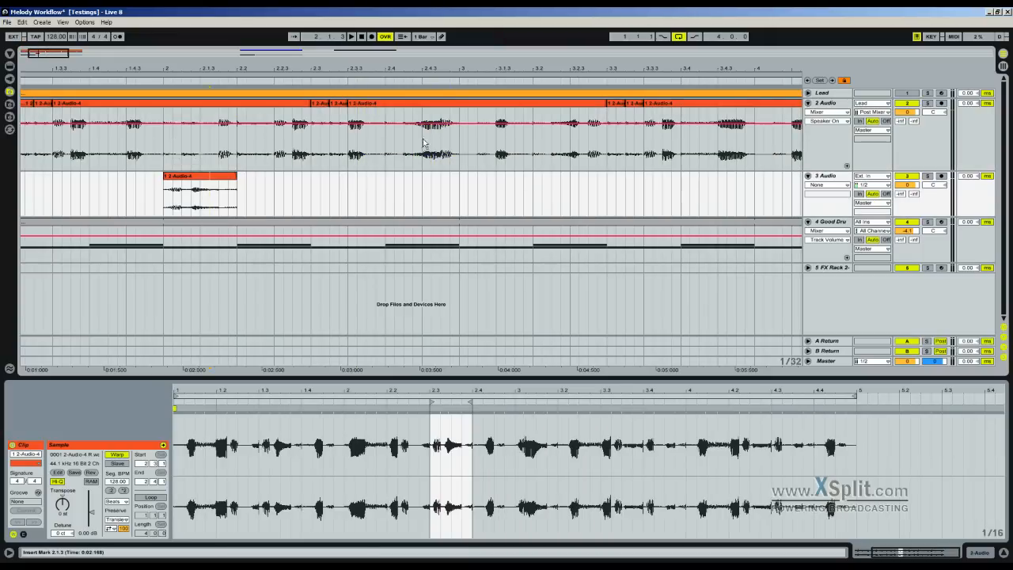
pyautogui.hotkey('ctrl', 'a')
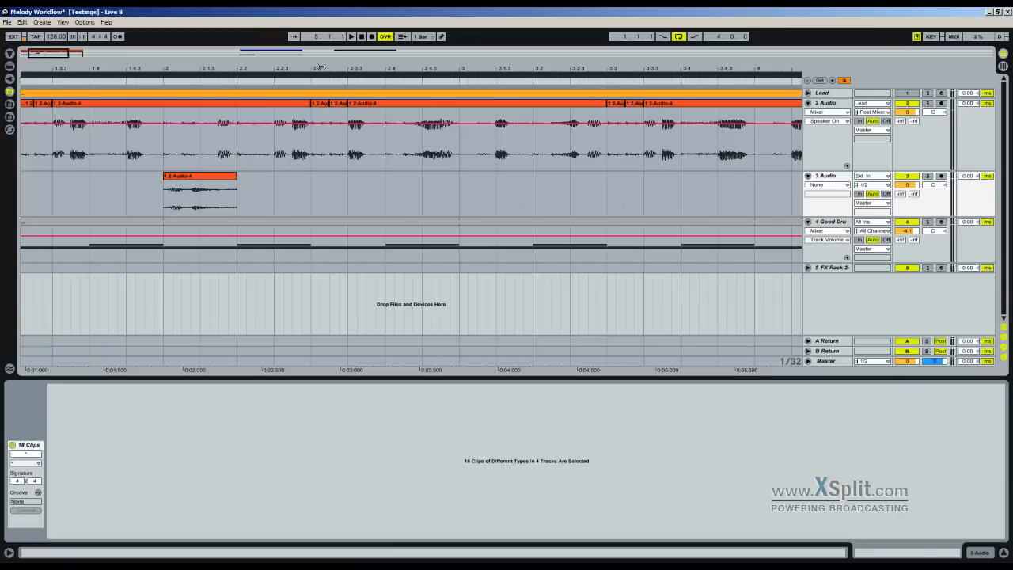
pyautogui.press('-')
pyautogui.click(125, 181)
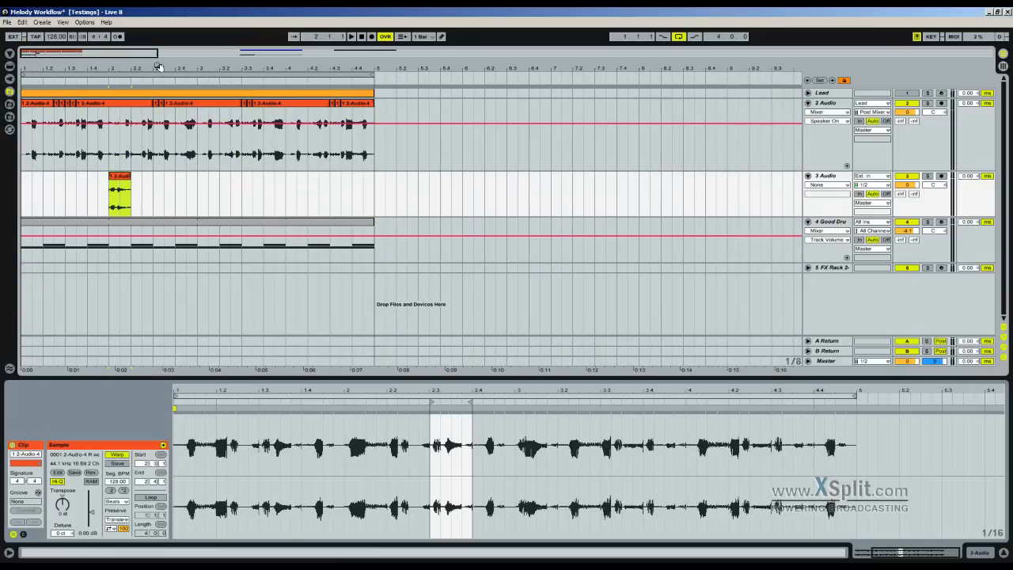
pyautogui.moveTo(159, 67); pyautogui.dragTo(159, 80)
pyautogui.moveTo(141, 180); pyautogui.dragTo(227, 183)
pyautogui.moveTo(230, 69); pyautogui.dragTo(272, 69)
# Play the loop with the moved reversed clip and trim the clip's end to 2.4.3
pyautogui.press('space')
pyautogui.press('space')
pyautogui.press('space')
pyautogui.press('space')
pyautogui.moveTo(275, 175); pyautogui.dragTo(260, 175)
pyautogui.press('space')
pyautogui.press('space')
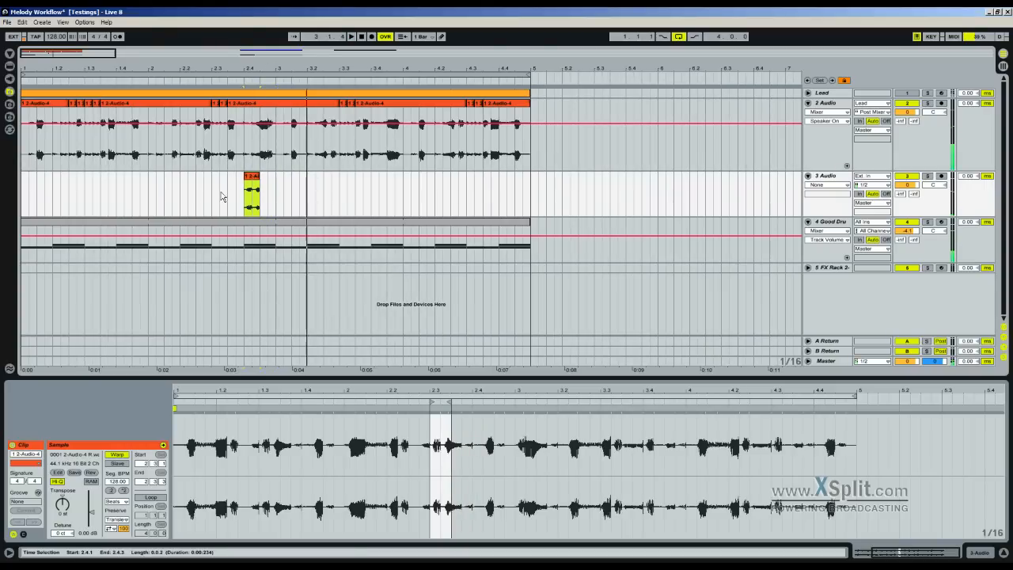
# Play the arrangement around the reversed clip and examine its sample waveform
pyautogui.click(151, 199)
pyautogui.press('space')
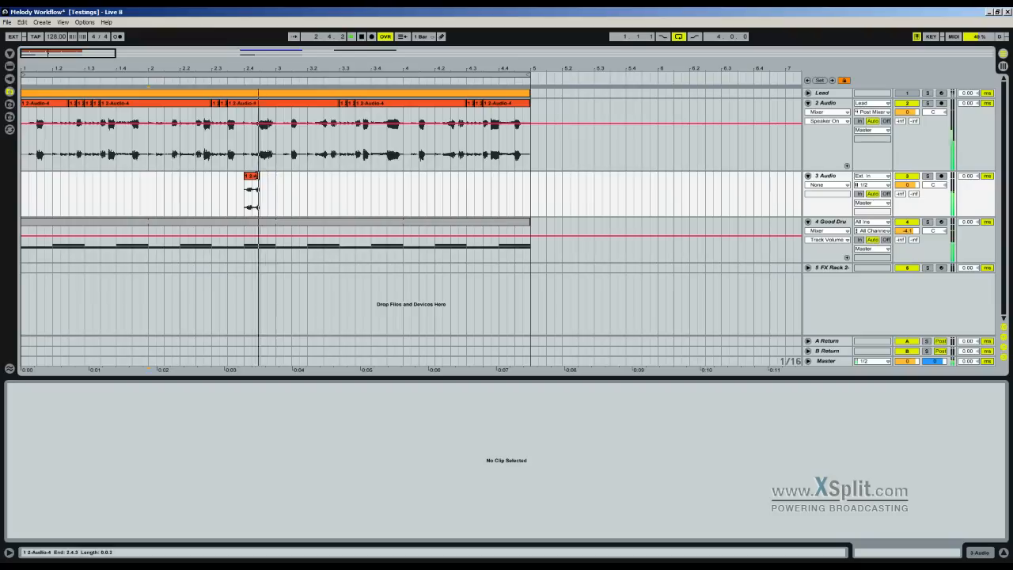
pyautogui.click(251, 177)
pyautogui.press('space')
pyautogui.press('space')
pyautogui.press('space')
pyautogui.press('space')
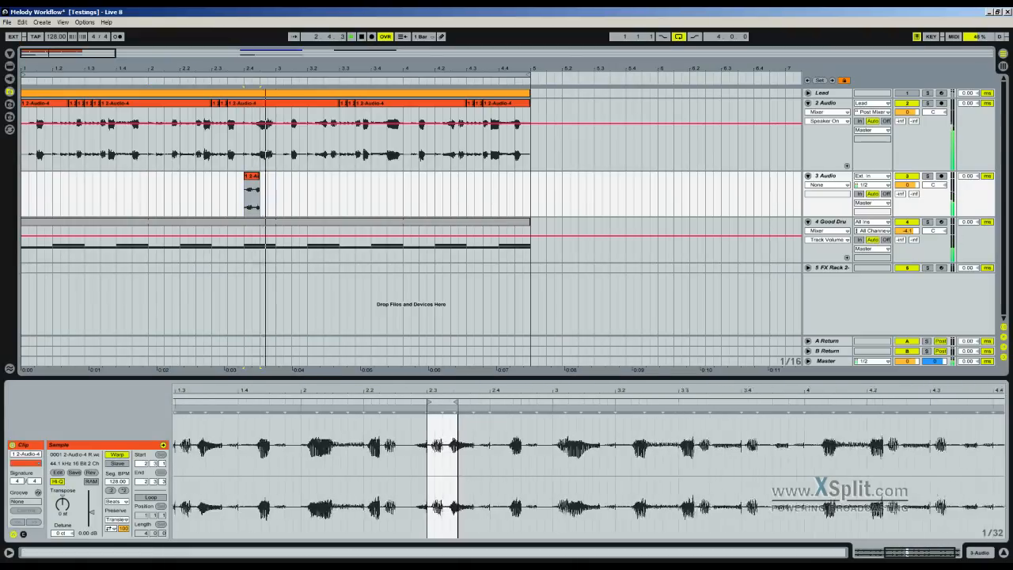
pyautogui.moveTo(458, 387); pyautogui.dragTo(500, 386)
pyautogui.press('space')
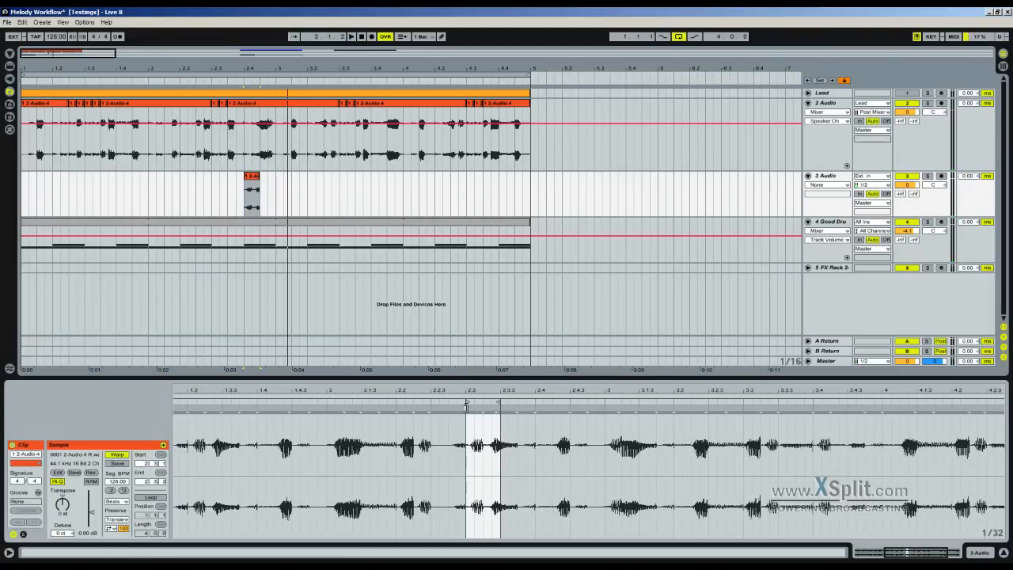
# Add a warp marker near 2.2.3 in the reversed sample, extend the clip's region and set its start to 2.4.2
pyautogui.doubleClick(417, 411)
pyautogui.moveTo(468, 404)
pyautogui.mouseDown()
pyautogui.moveTo(402, 415)
pyautogui.moveTo(468, 403)
pyautogui.mouseUp()
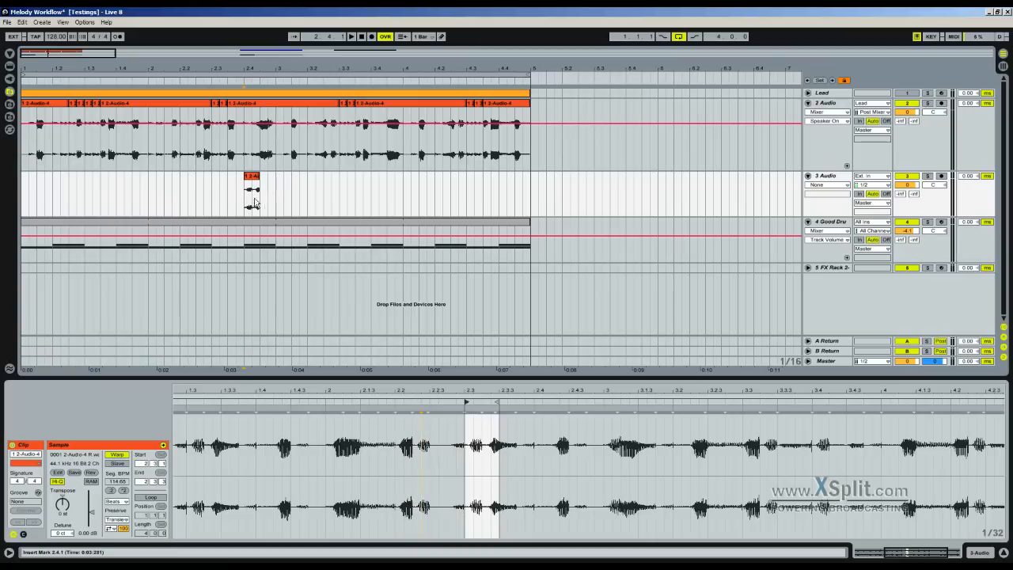
pyautogui.moveTo(277, 62); pyautogui.dragTo(371, 115)
pyautogui.moveTo(464, 403)
pyautogui.mouseDown()
pyautogui.moveTo(350, 404)
pyautogui.moveTo(348, 425)
pyautogui.moveTo(198, 426)
pyautogui.moveTo(473, 402)
pyautogui.moveTo(442, 403)
pyautogui.moveTo(906, 402)
pyautogui.mouseUp()
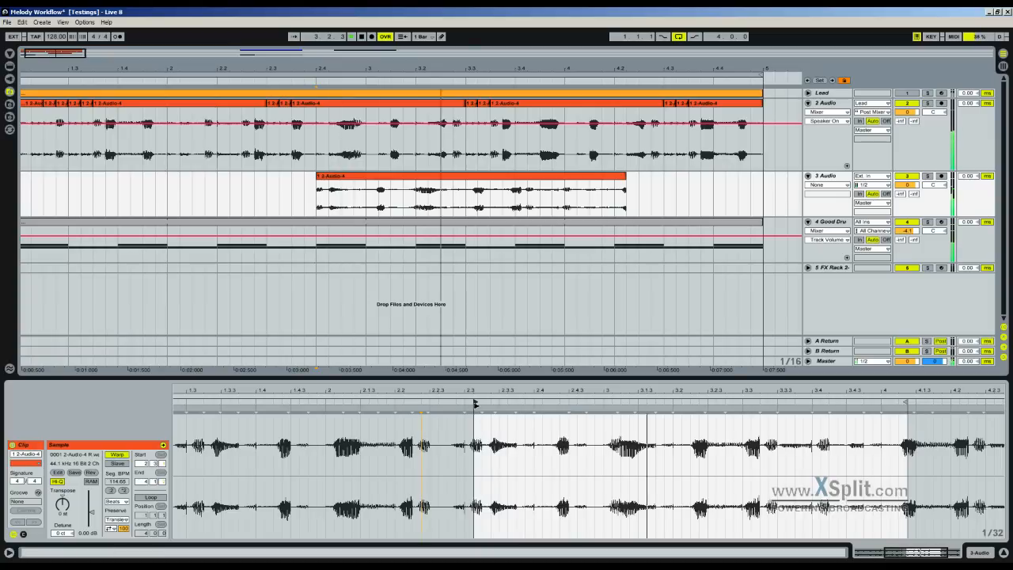
pyautogui.moveTo(475, 402); pyautogui.dragTo(553, 403)
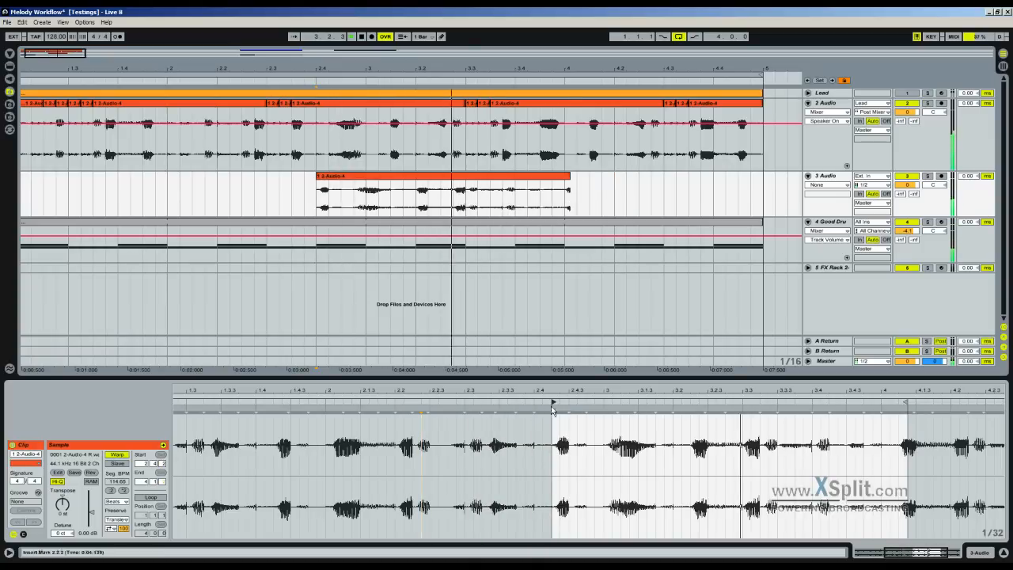
# Trim the reversed clip's end to 2.4.4 in the arrangement and play it back
pyautogui.press('space')
pyautogui.press('space')
pyautogui.press('space')
pyautogui.moveTo(569, 175); pyautogui.dragTo(352, 174)
pyautogui.press('space')
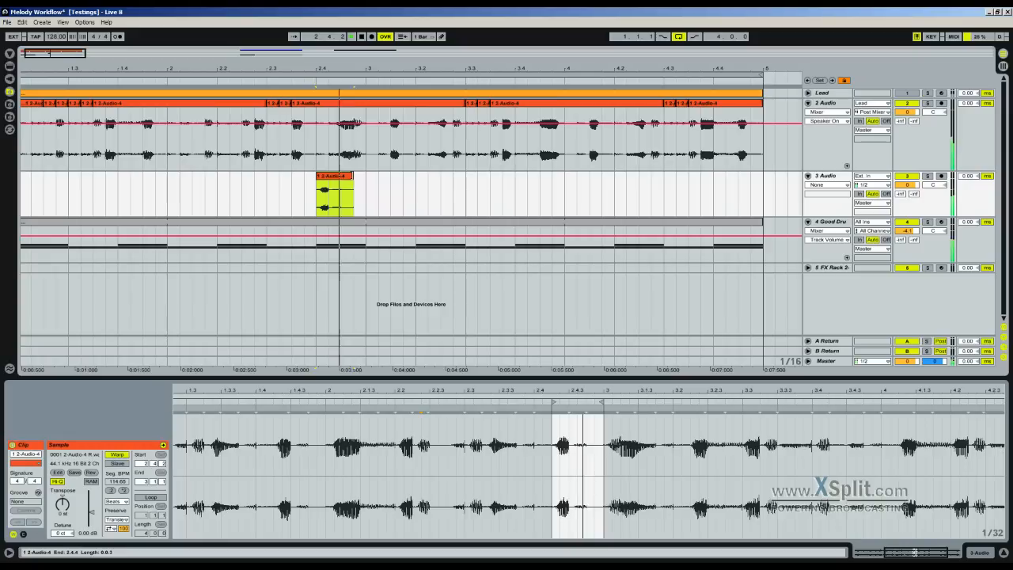
pyautogui.press('space')
pyautogui.press('space')
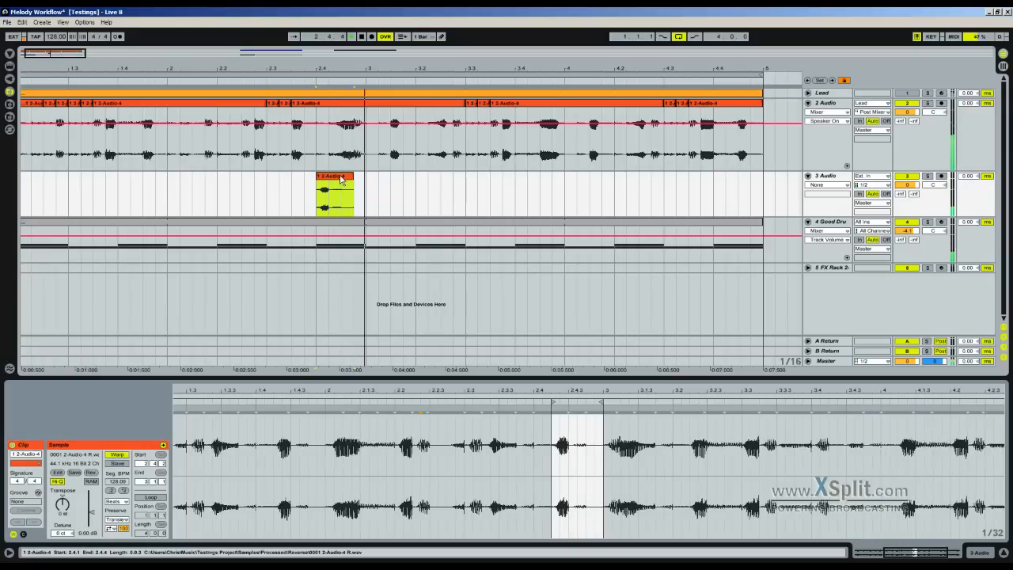
# Replay the reversed clip from 2.4.1 and set the 3 Audio track's volume to -6.7
pyautogui.click(316, 194)
pyautogui.press('space')
pyautogui.press('space')
pyautogui.press('space')
pyautogui.press('space')
pyautogui.press('space')
pyautogui.press('space')
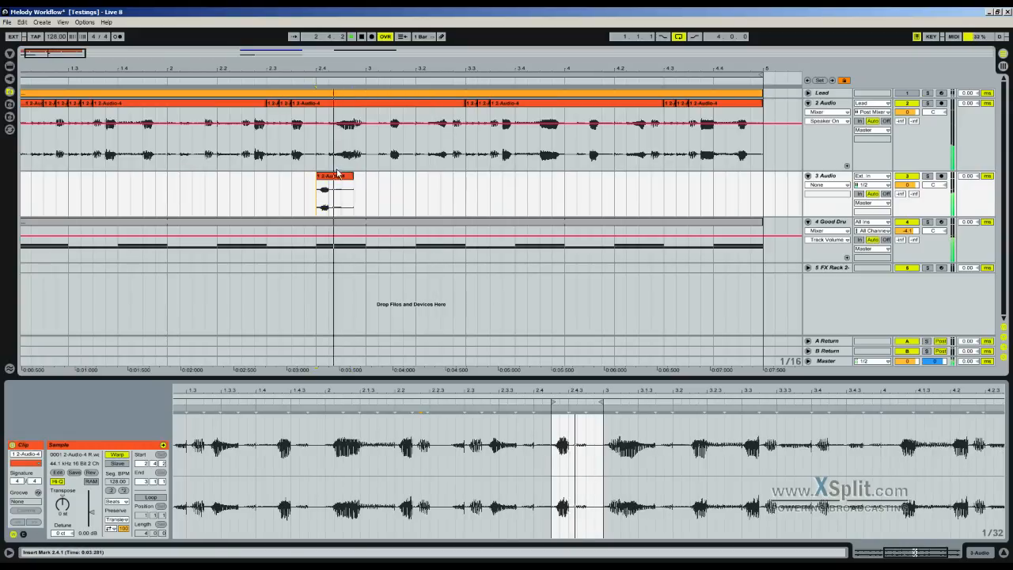
pyautogui.press('space')
pyautogui.moveTo(896, 186); pyautogui.dragTo(897, 189)
pyautogui.press('space')
pyautogui.press('space')
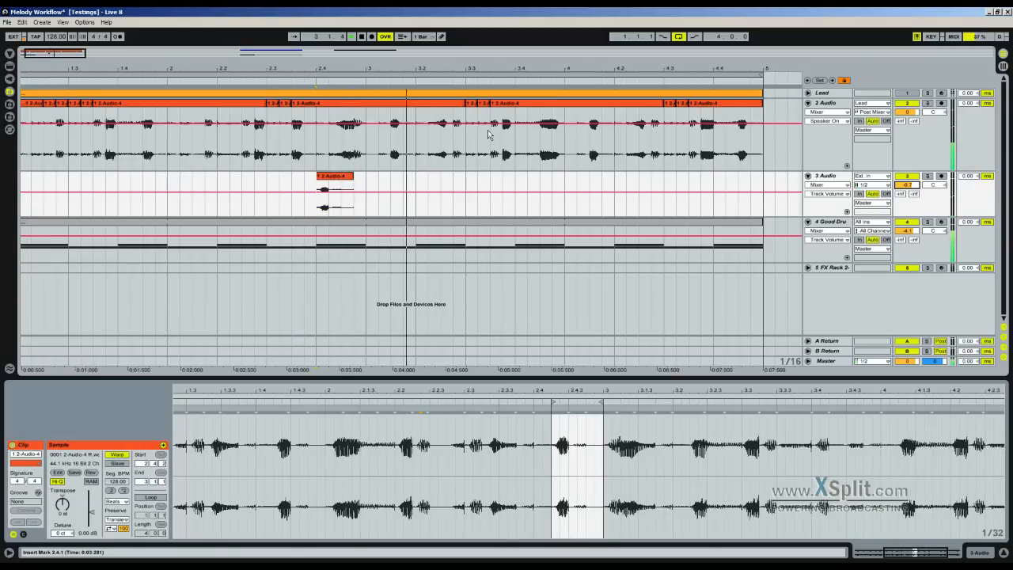
# Move the reversed clip to start at 1.4.4 and play the loop from 1.1.1
pyautogui.click(85, 188)
pyautogui.press('space')
pyautogui.press('space')
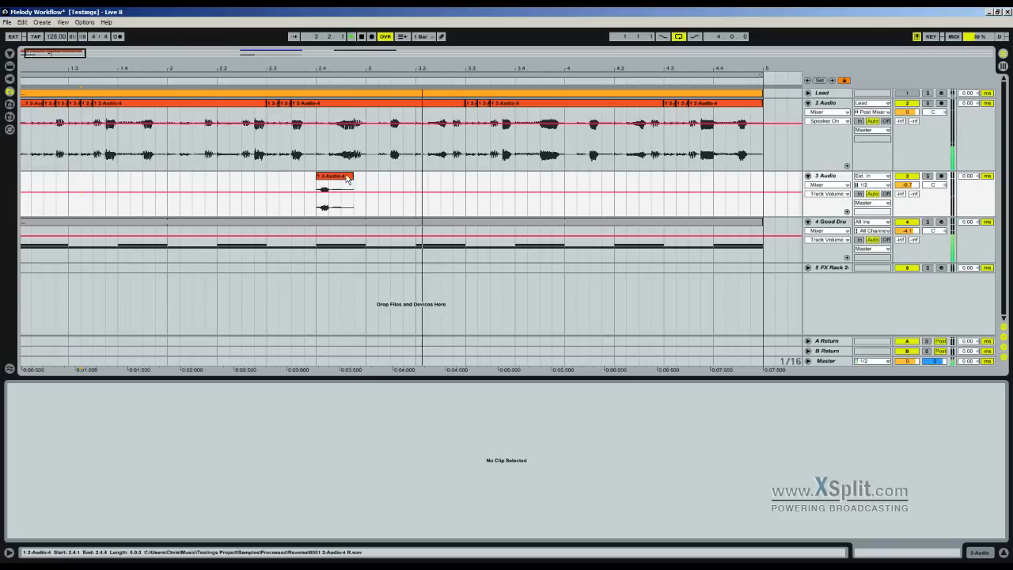
pyautogui.moveTo(361, 64); pyautogui.dragTo(362, 50)
pyautogui.moveTo(279, 177); pyautogui.dragTo(166, 192)
pyautogui.click(23, 194)
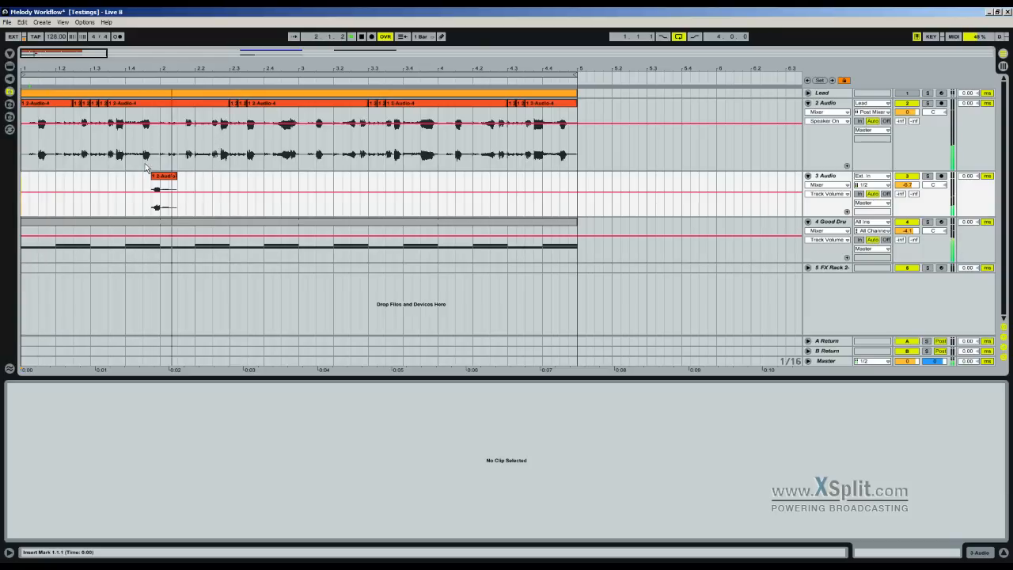
pyautogui.press('space')
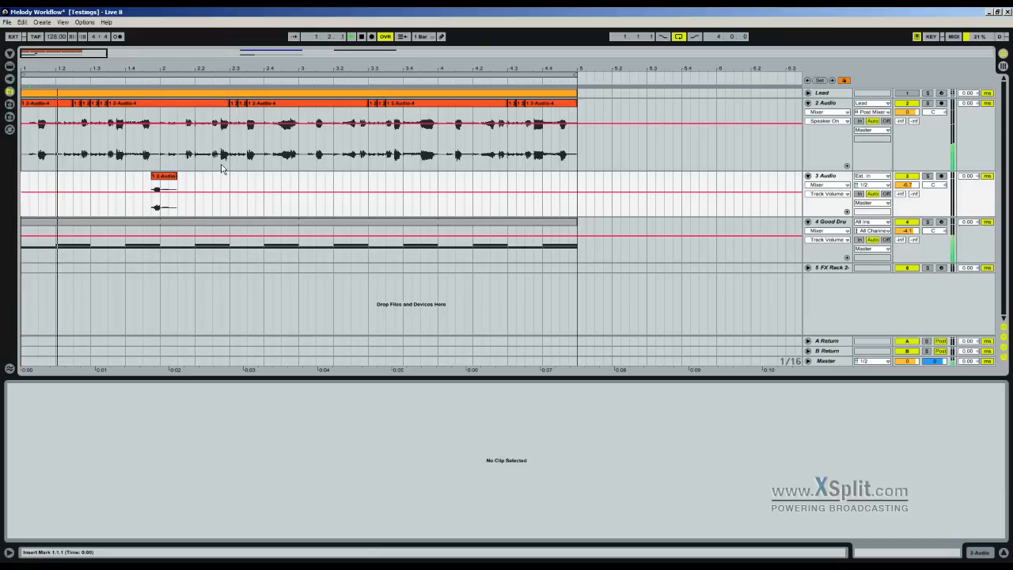
# Duplicate the 3 Audio track's range from 1.1.1 to 3.1.1 onto 3.1.1 and play the loop
pyautogui.moveTo(222, 67); pyautogui.dragTo(186, 57)
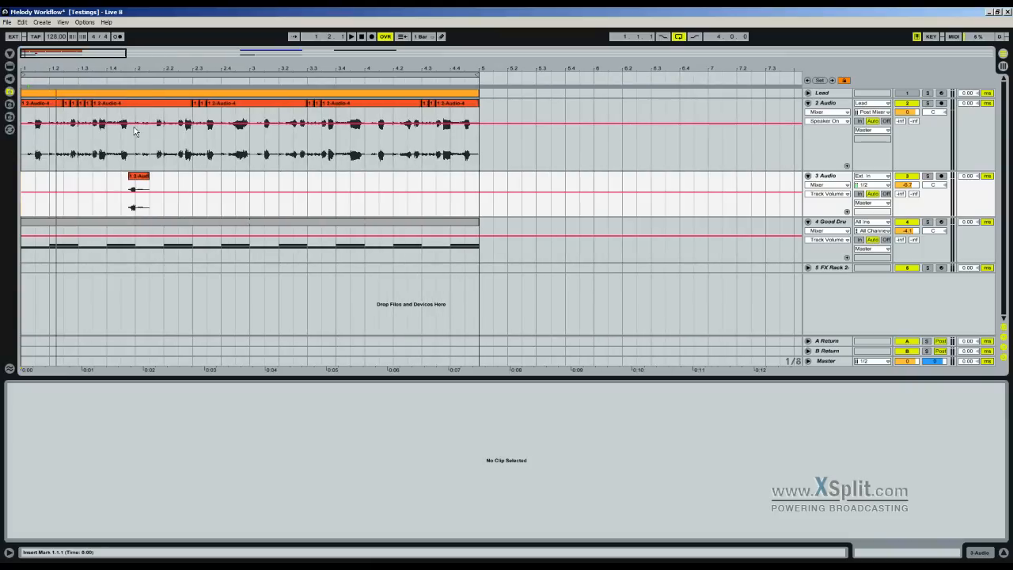
pyautogui.click(137, 186)
pyautogui.moveTo(282, 68); pyautogui.dragTo(84, 55)
pyautogui.click(77, 187)
pyautogui.moveTo(77, 188); pyautogui.dragTo(1, 198)
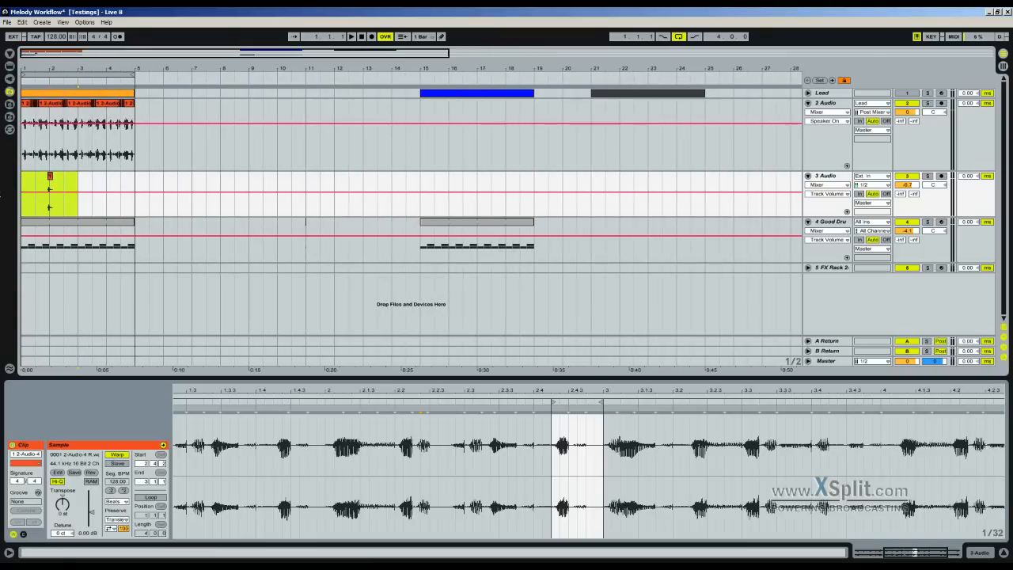
pyautogui.hotkey('ctrl', 'd')
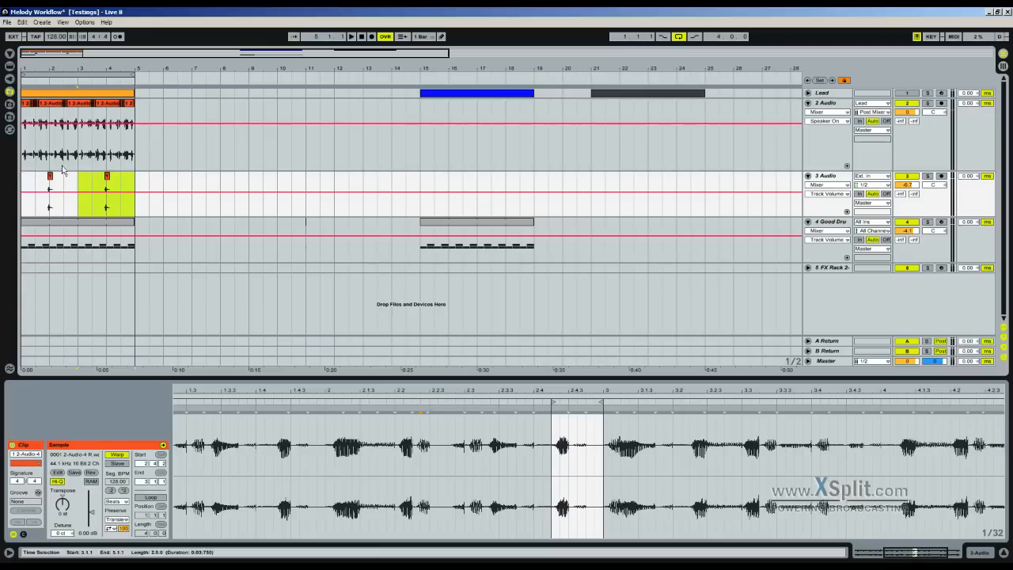
pyautogui.click(76, 181)
pyautogui.press('space')
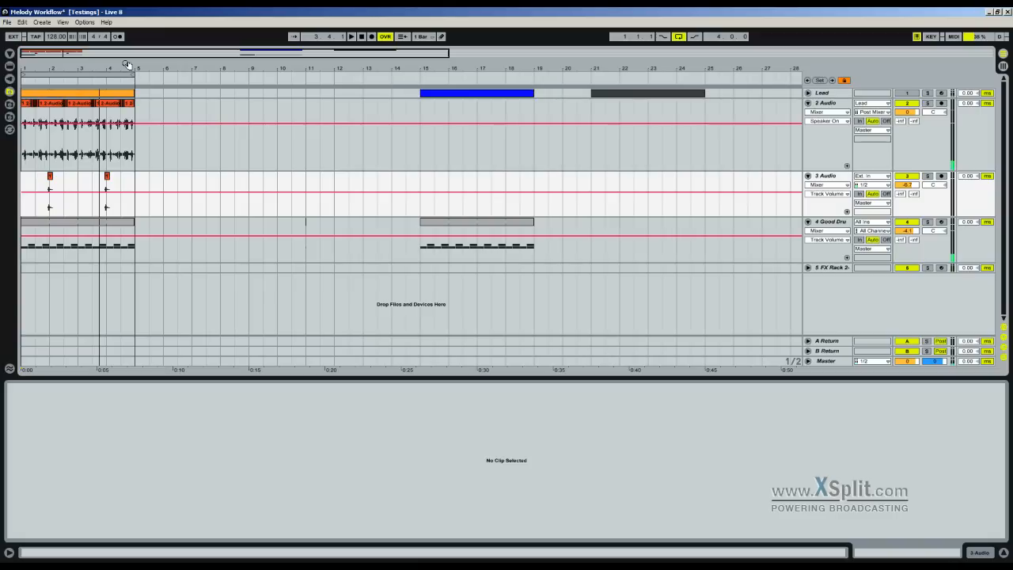
# Select the orange MIDI clip on the Lead track and show that track's device chain
pyautogui.moveTo(132, 67); pyautogui.dragTo(132, 124)
pyautogui.moveTo(414, 71); pyautogui.dragTo(440, 56)
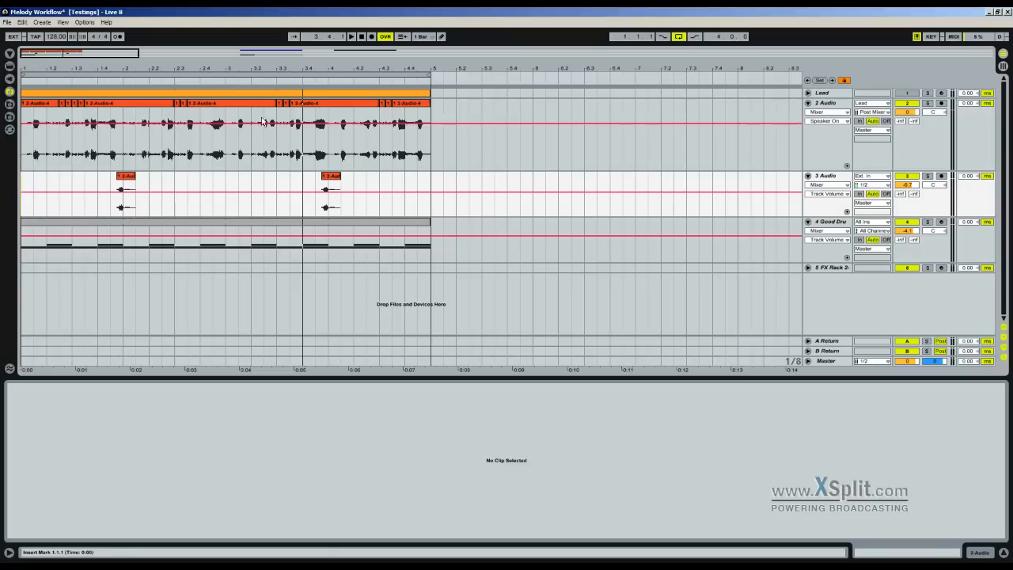
pyautogui.click(218, 103)
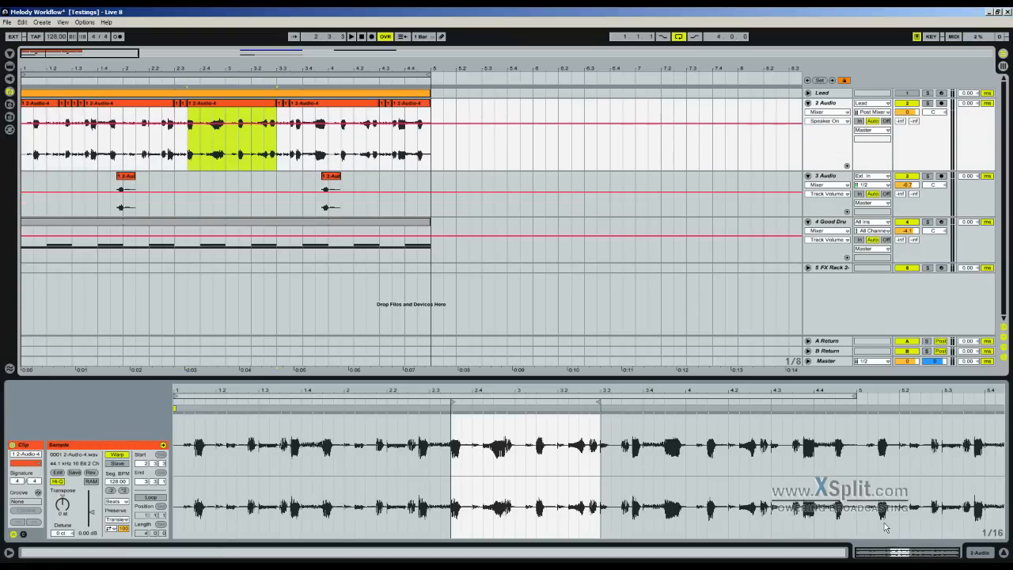
pyautogui.click(261, 94)
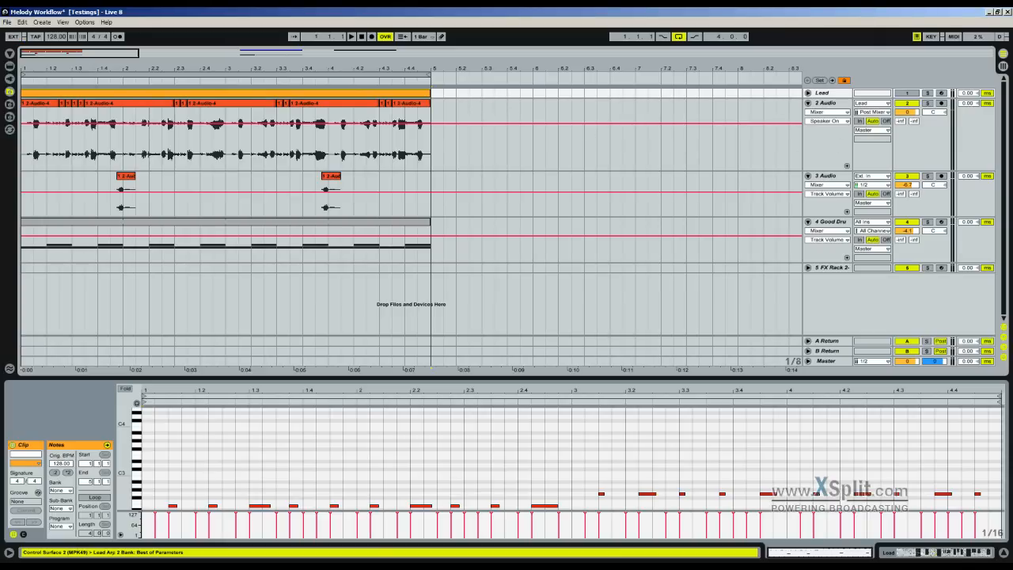
pyautogui.hotkey('shift', 'Tab')
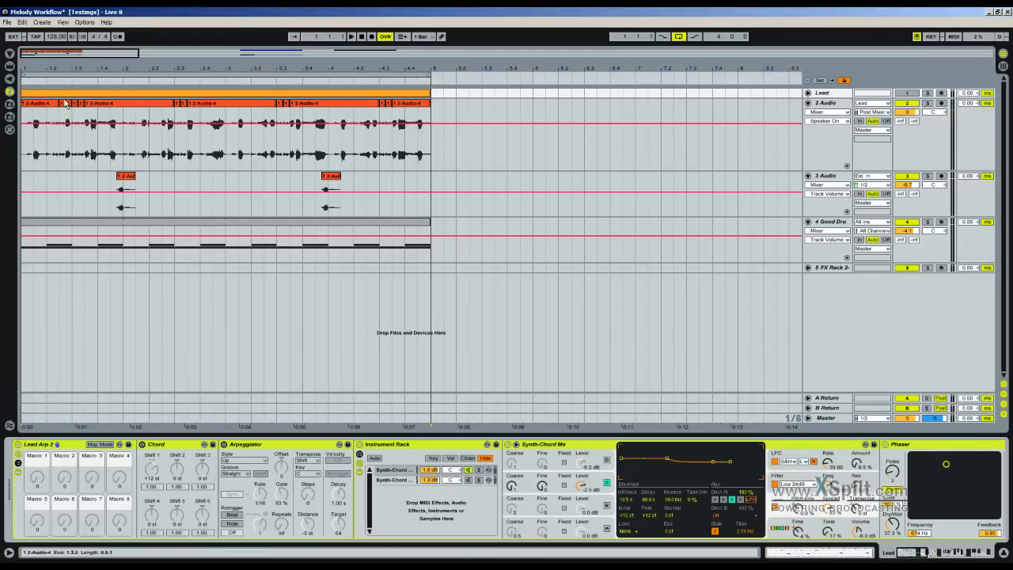